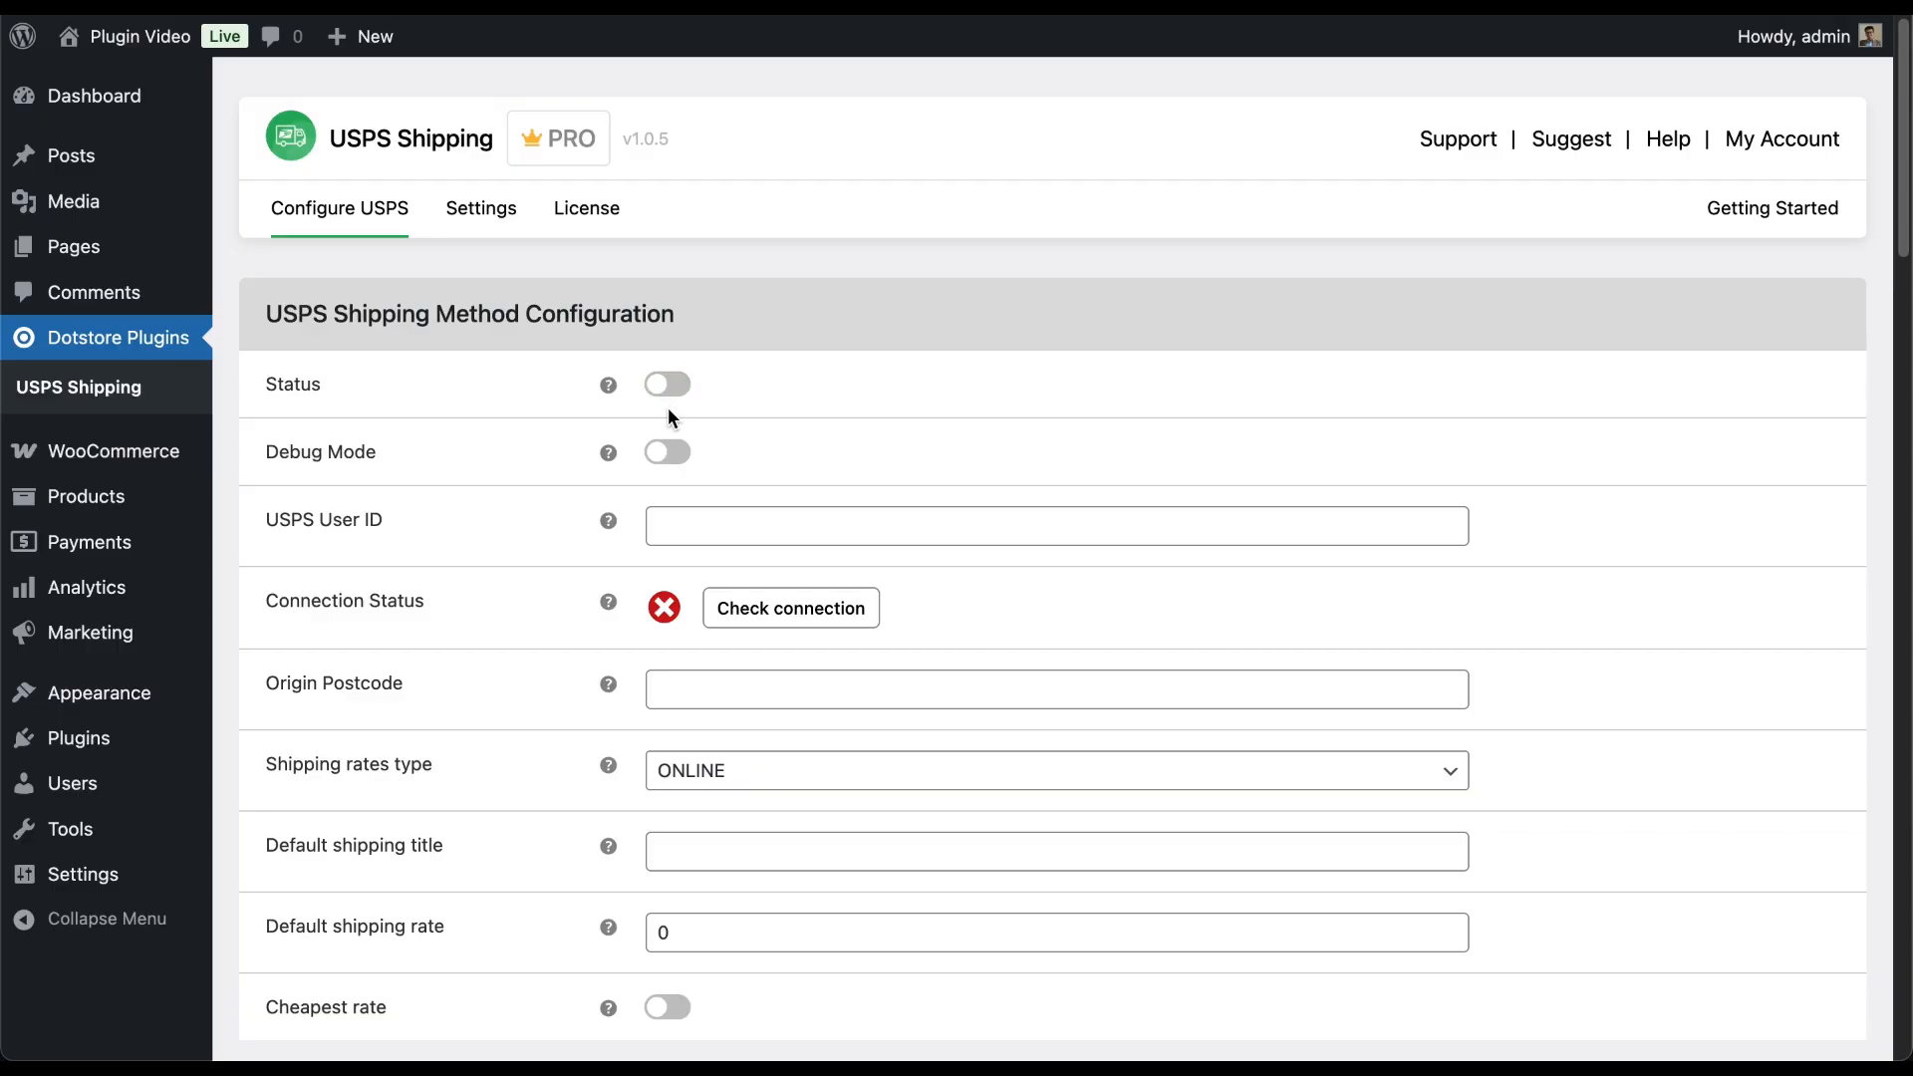
# - Enable the USPS shipping method, leaving debug mode off, and check the connection using the account's USPS User ID
pyautogui.click(669, 386)
pyautogui.click(662, 454)
pyautogui.click(669, 457)
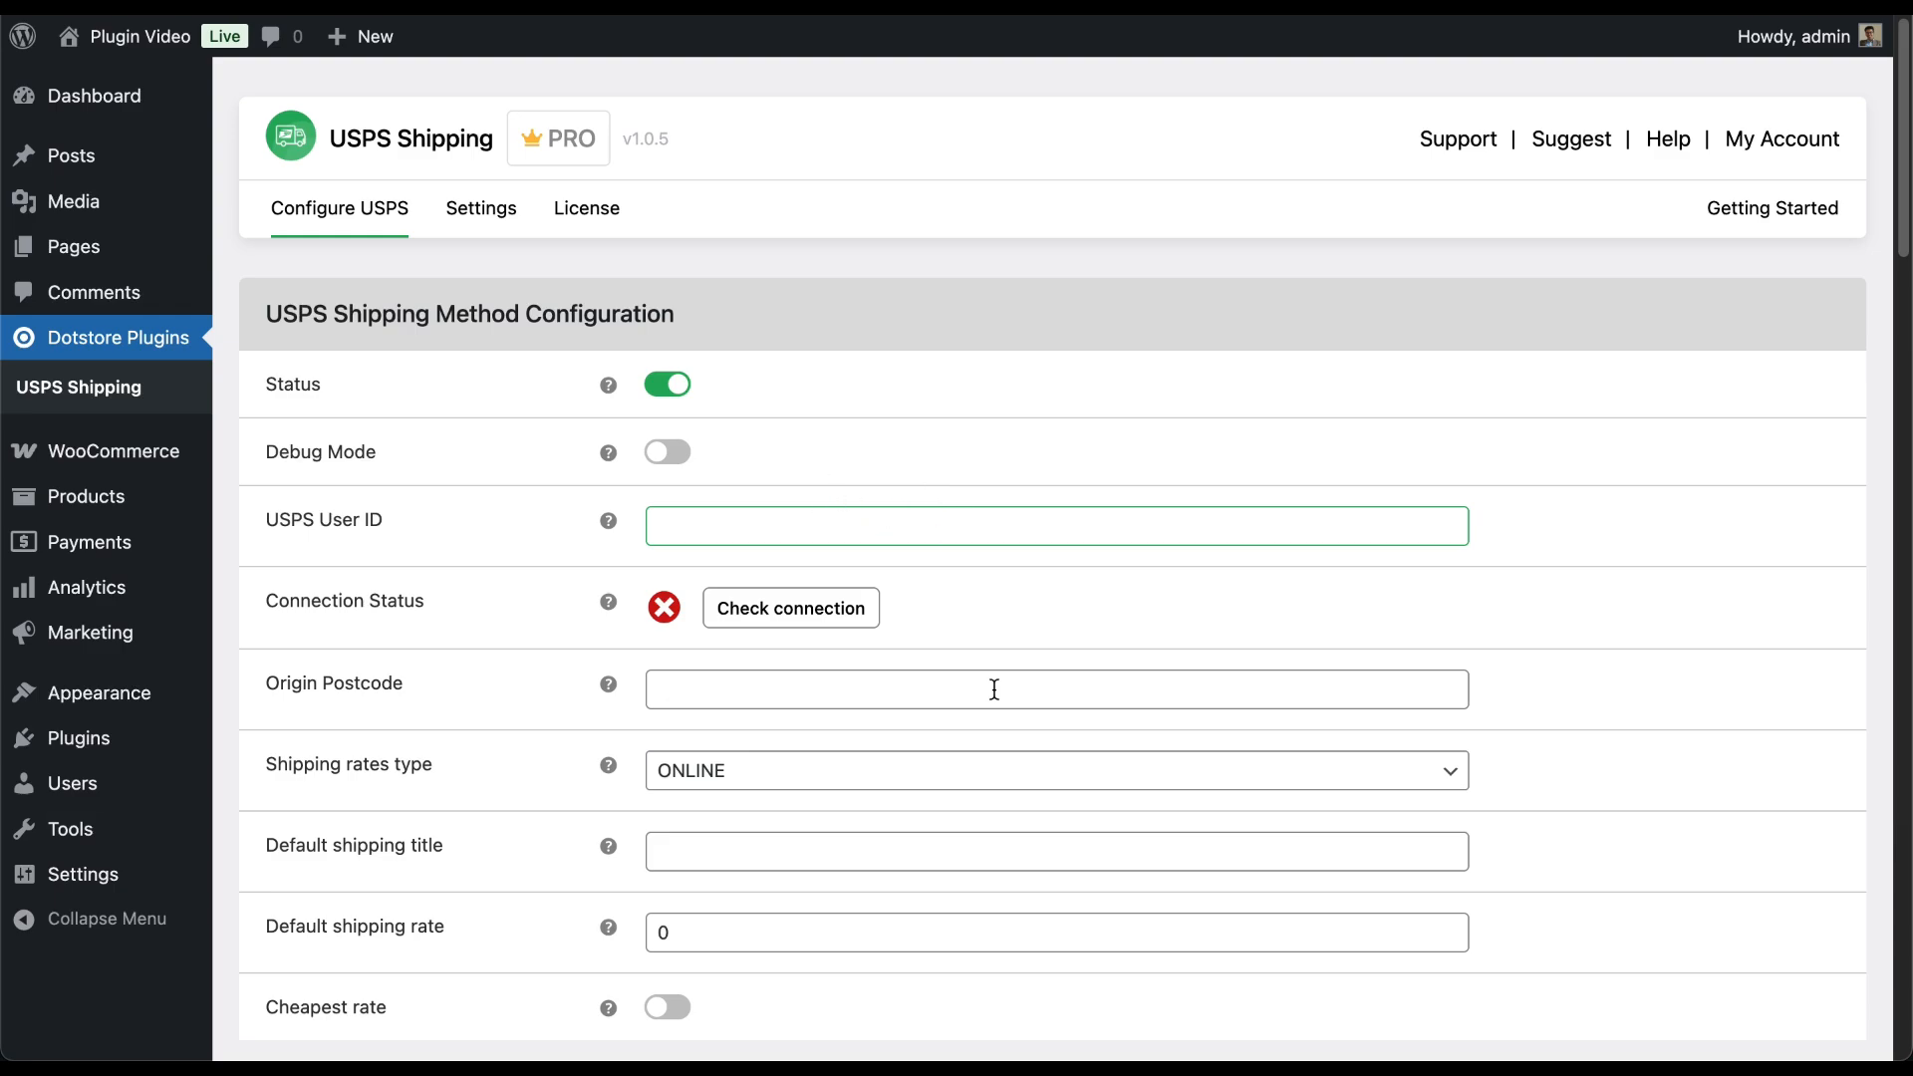
pyautogui.press('super+v')
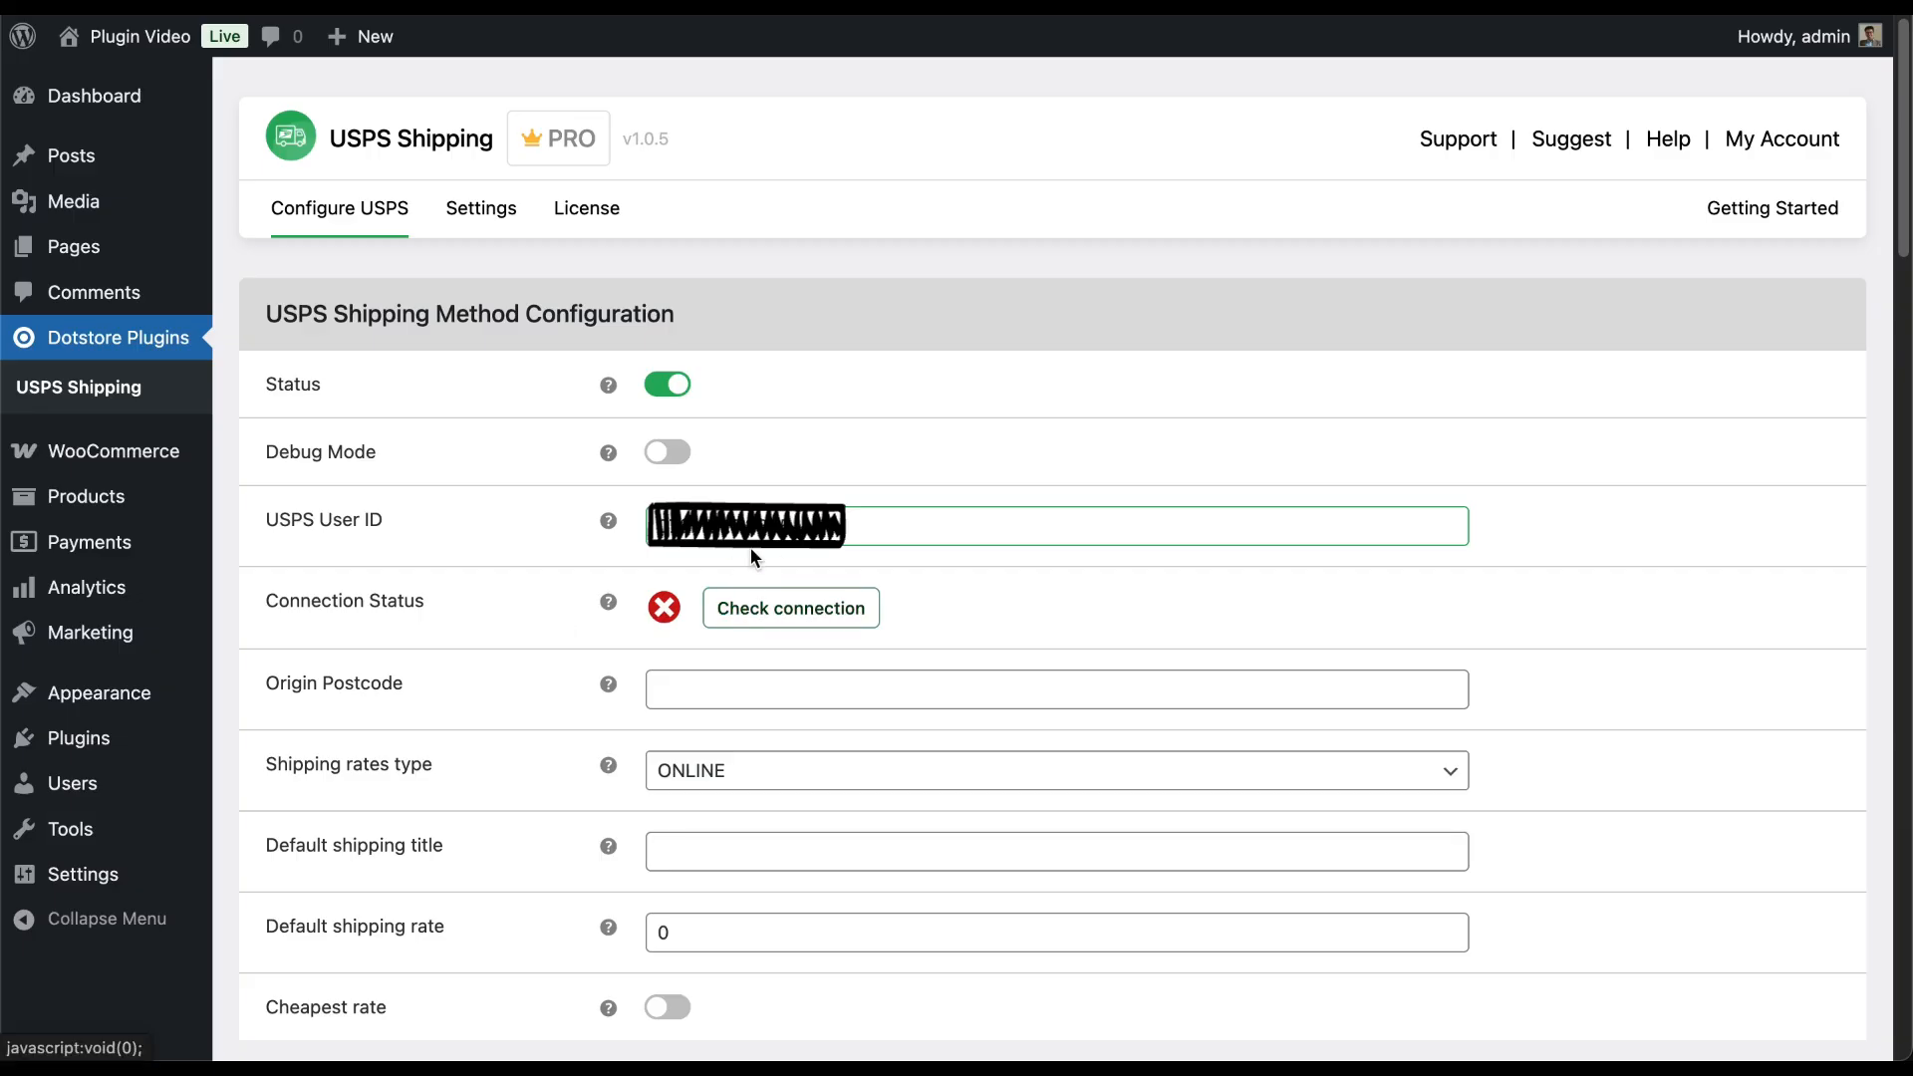
pyautogui.click(760, 625)
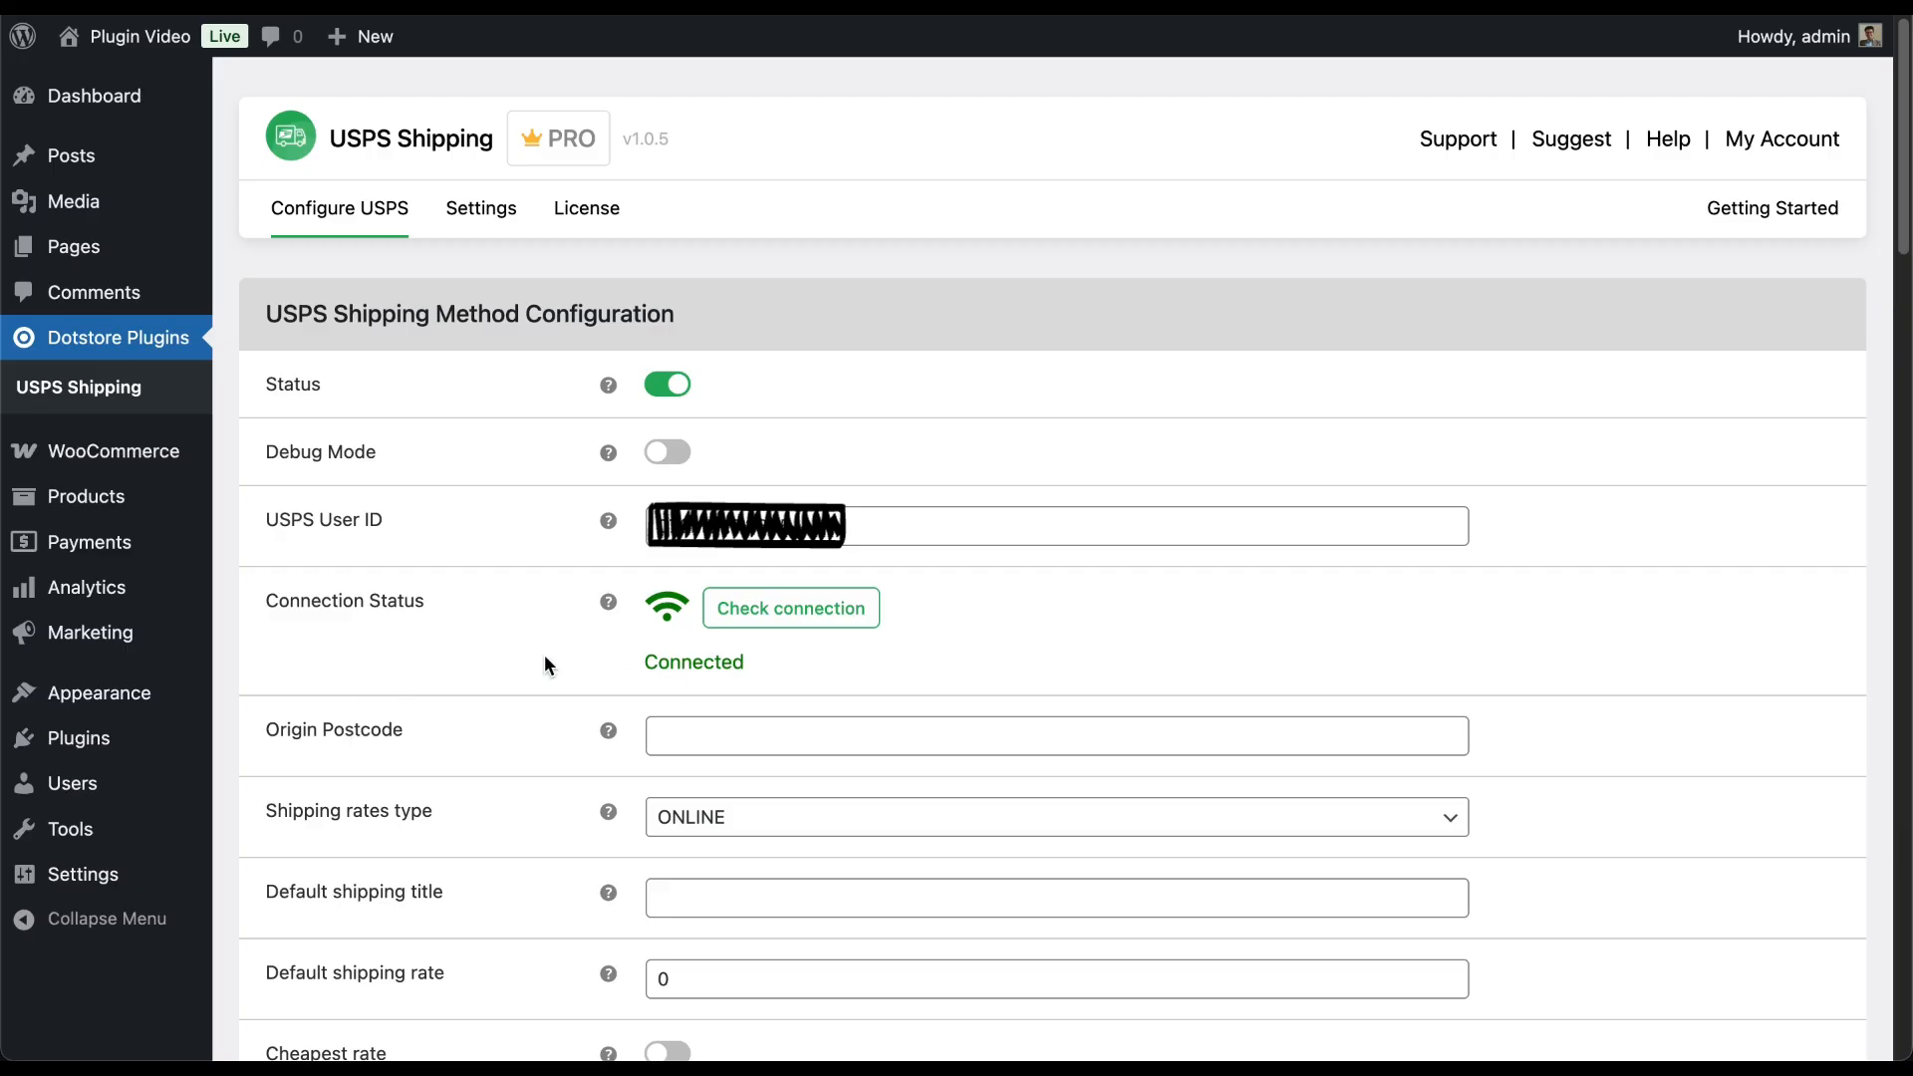
# - Set the origin postcode to 24151 and the shipping rates type to ONLINE
pyautogui.click(743, 690)
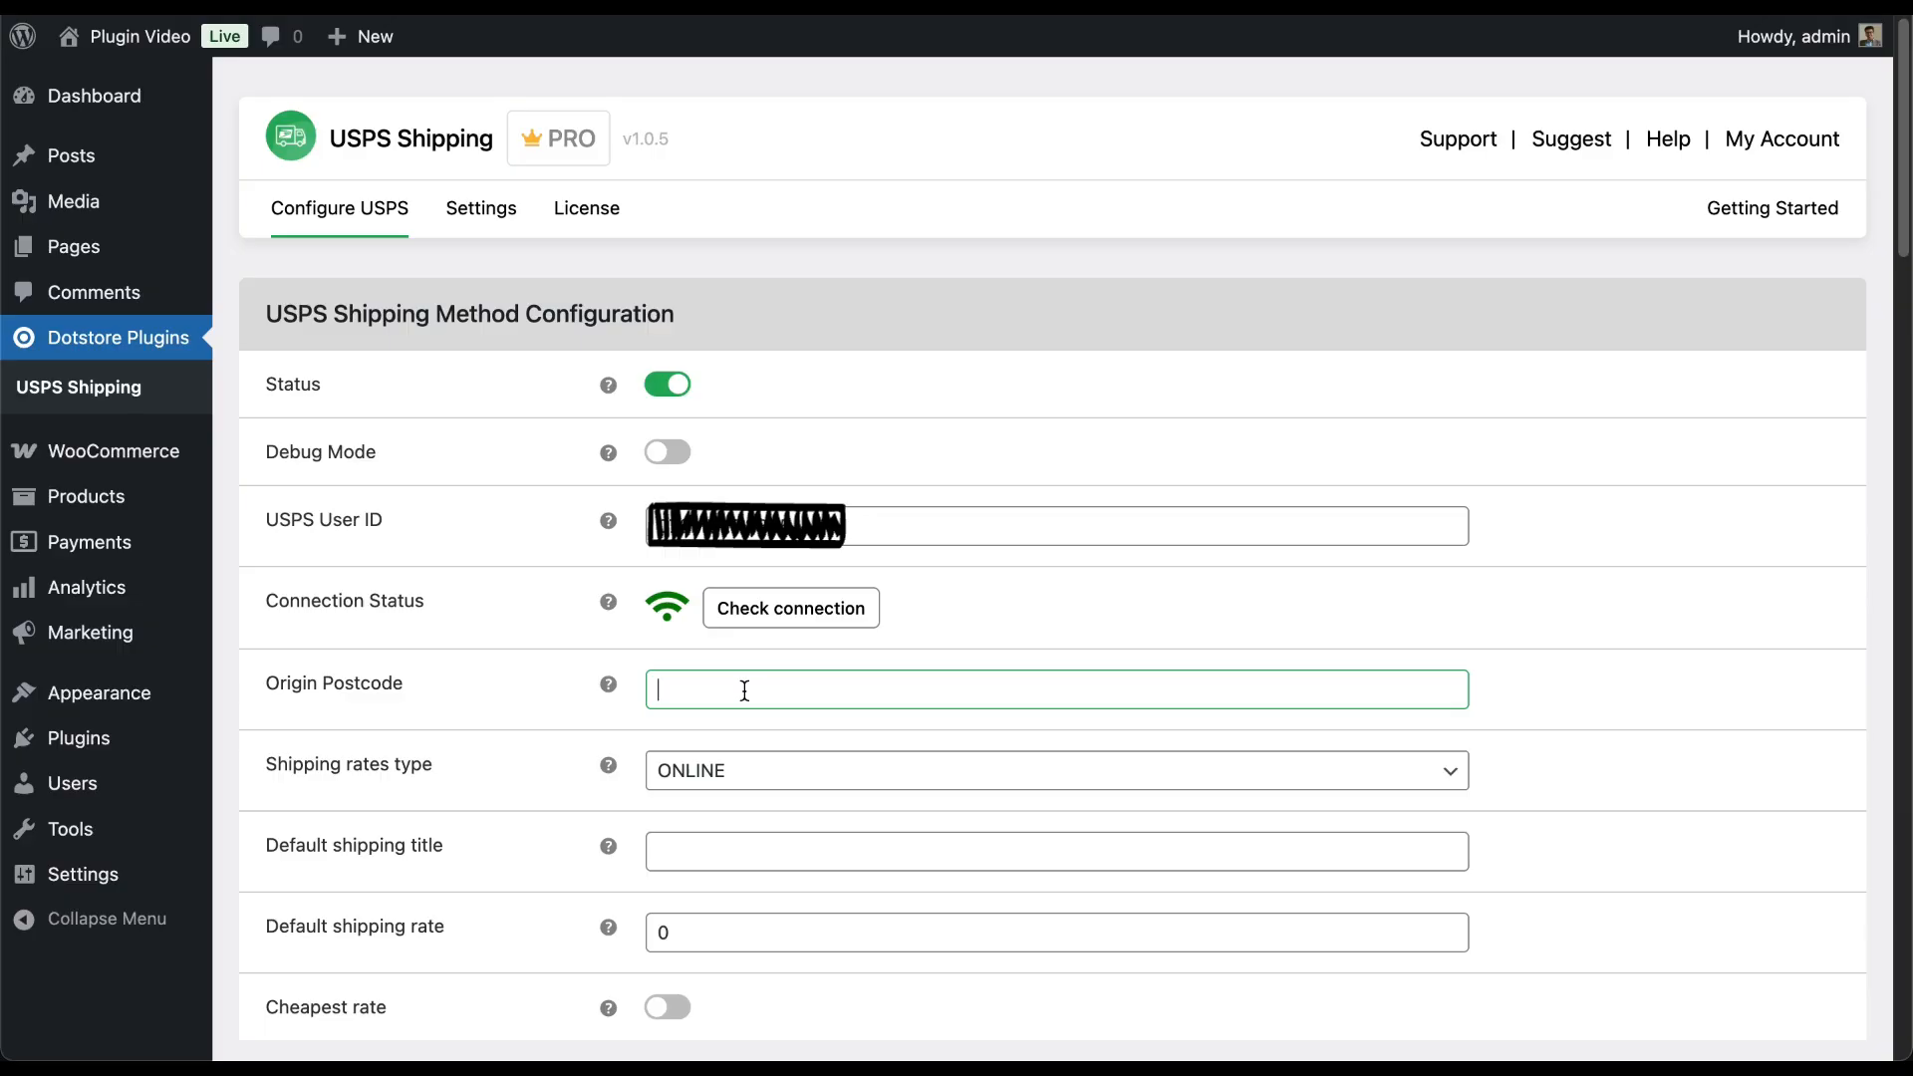
pyautogui.write('24151')
pyautogui.click(685, 769)
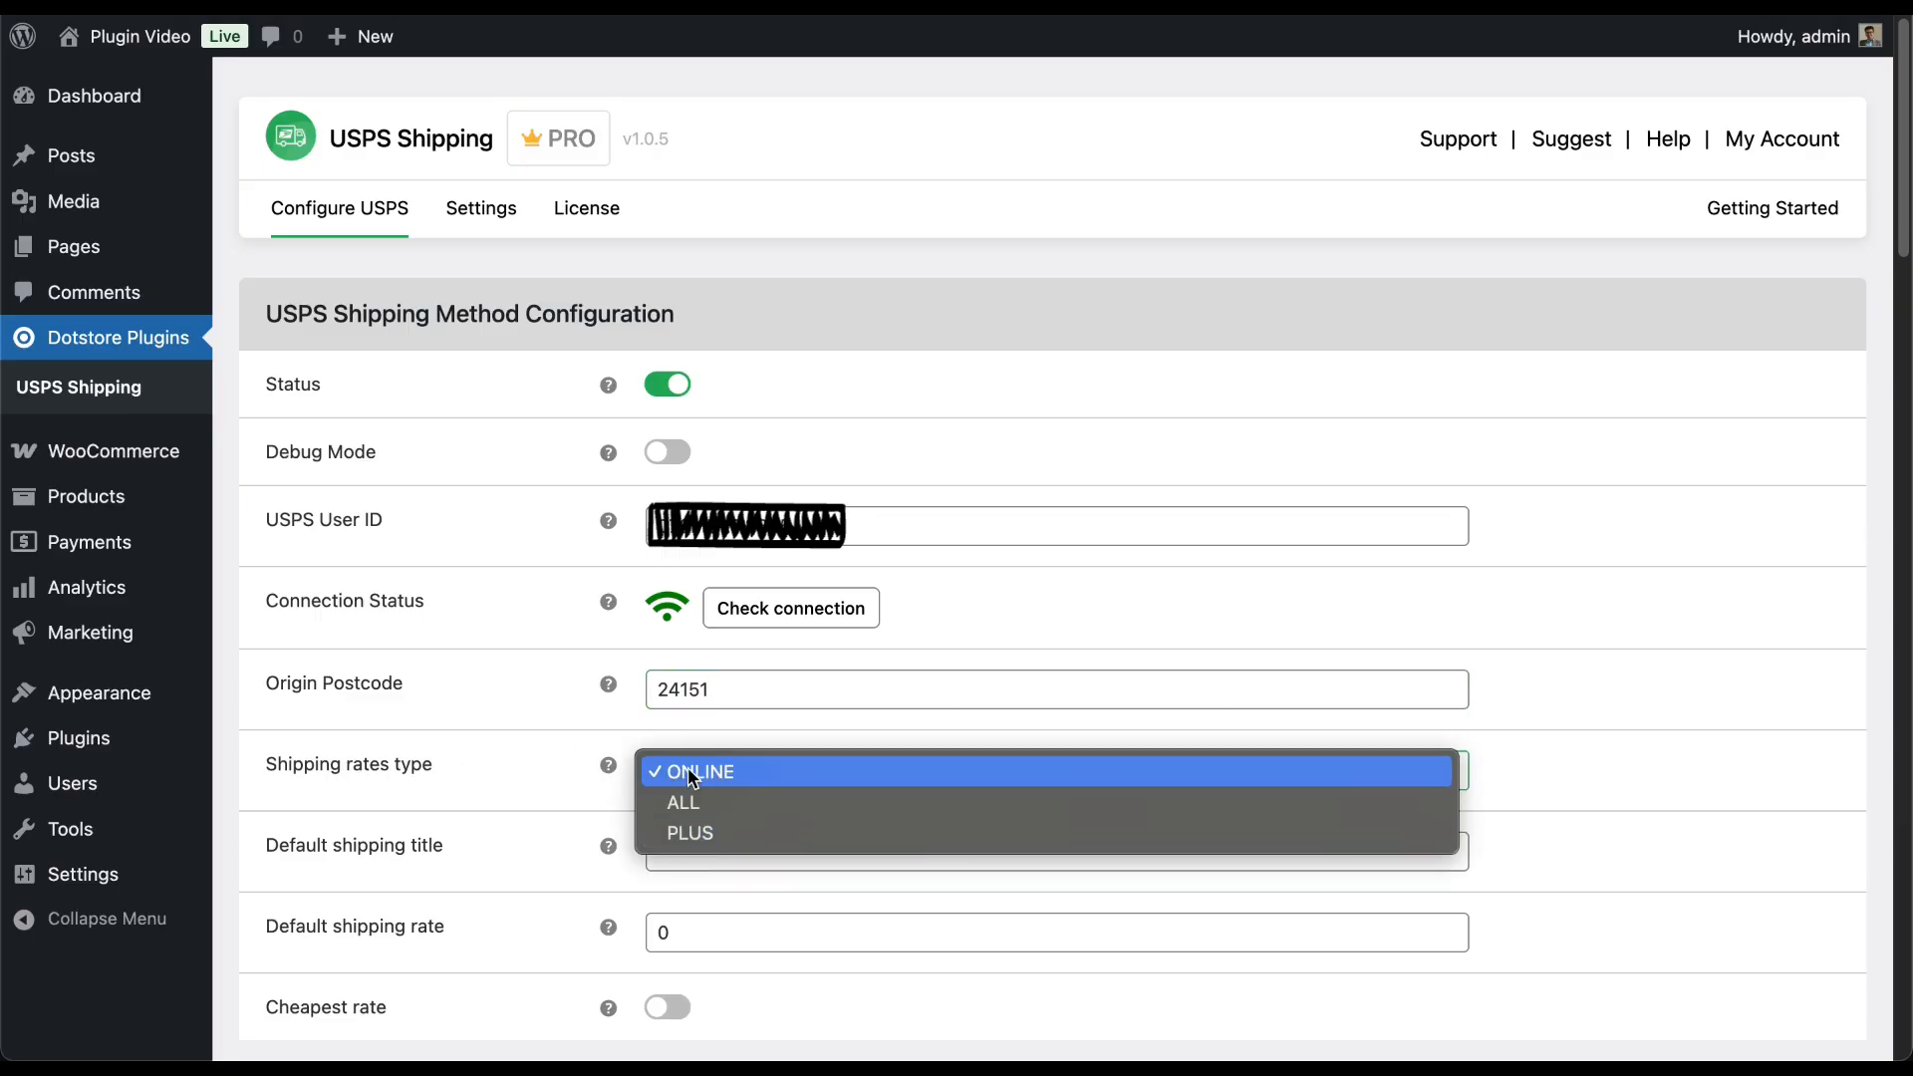
pyautogui.click(689, 773)
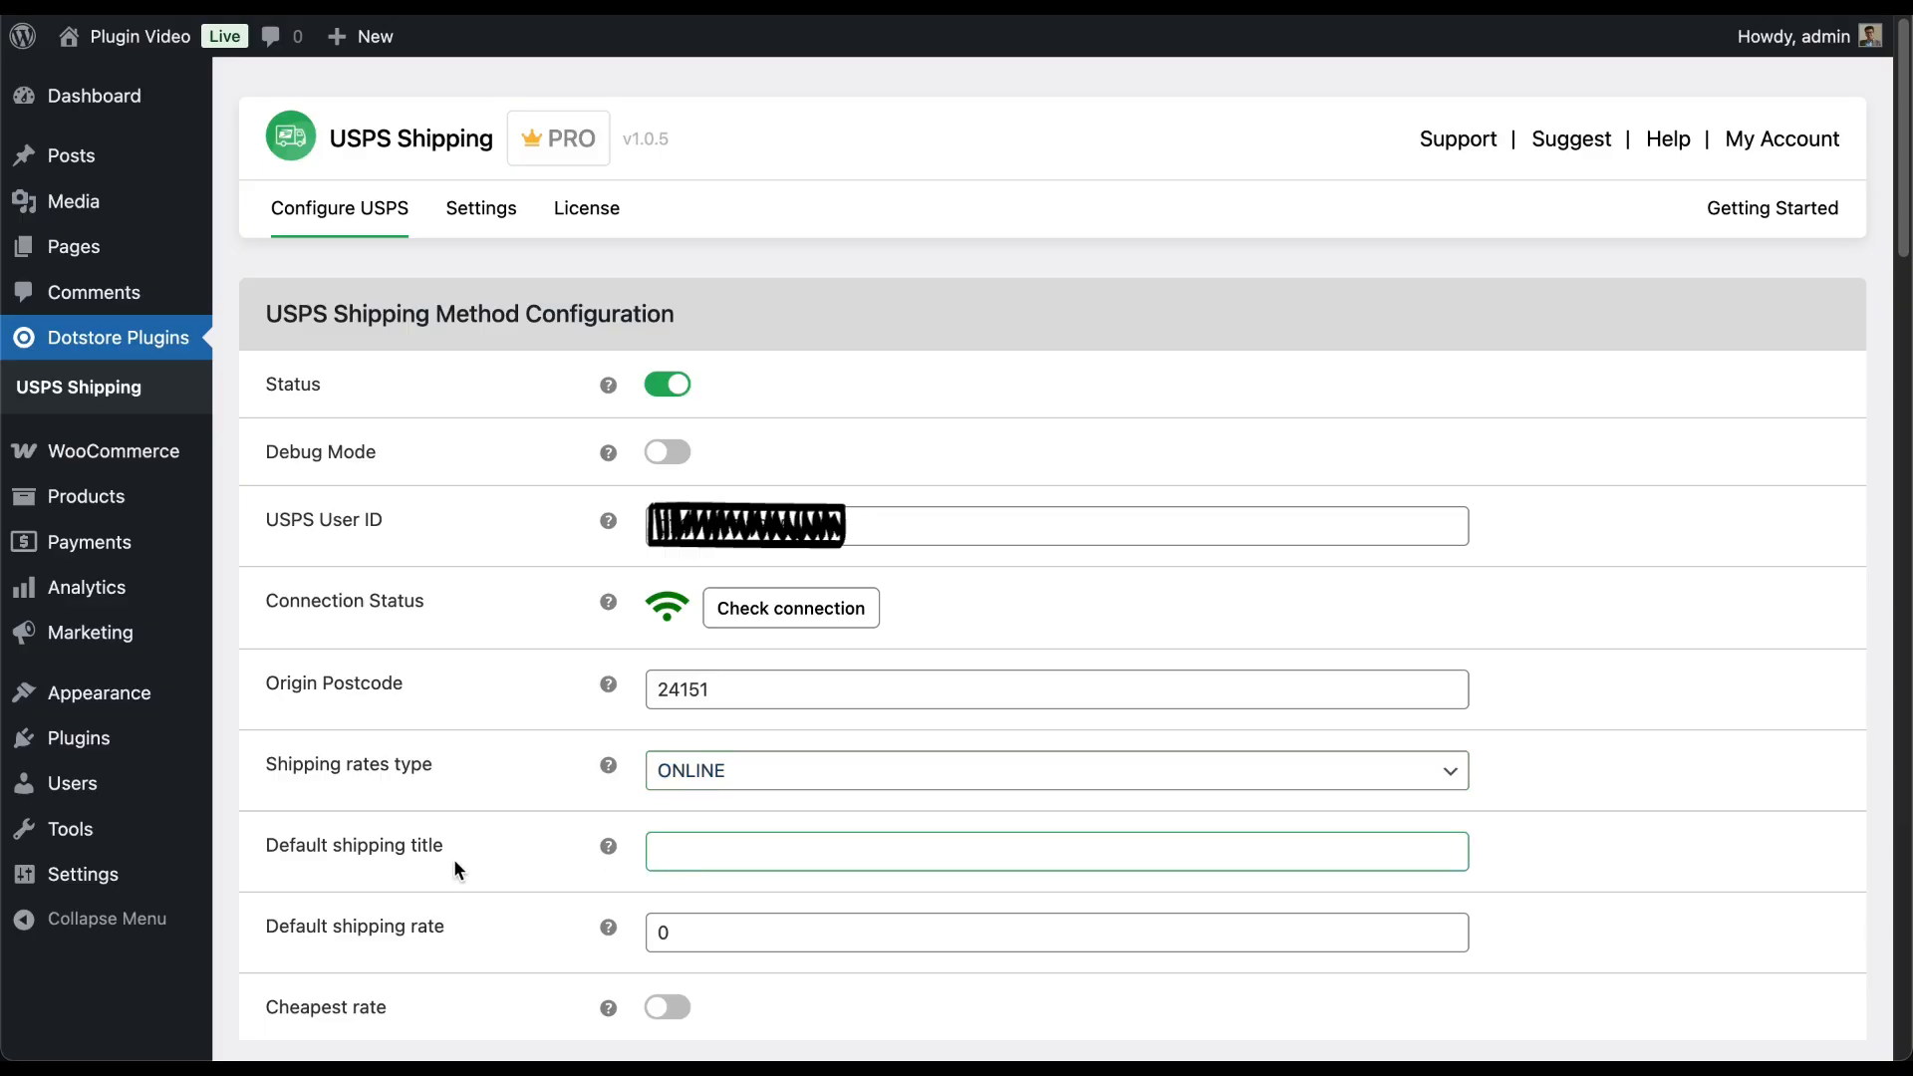
# - Set the default shipping title to "USPS Standard Shipping" and the default shipping rate to 10
pyautogui.write('USPS Standard Shipping')
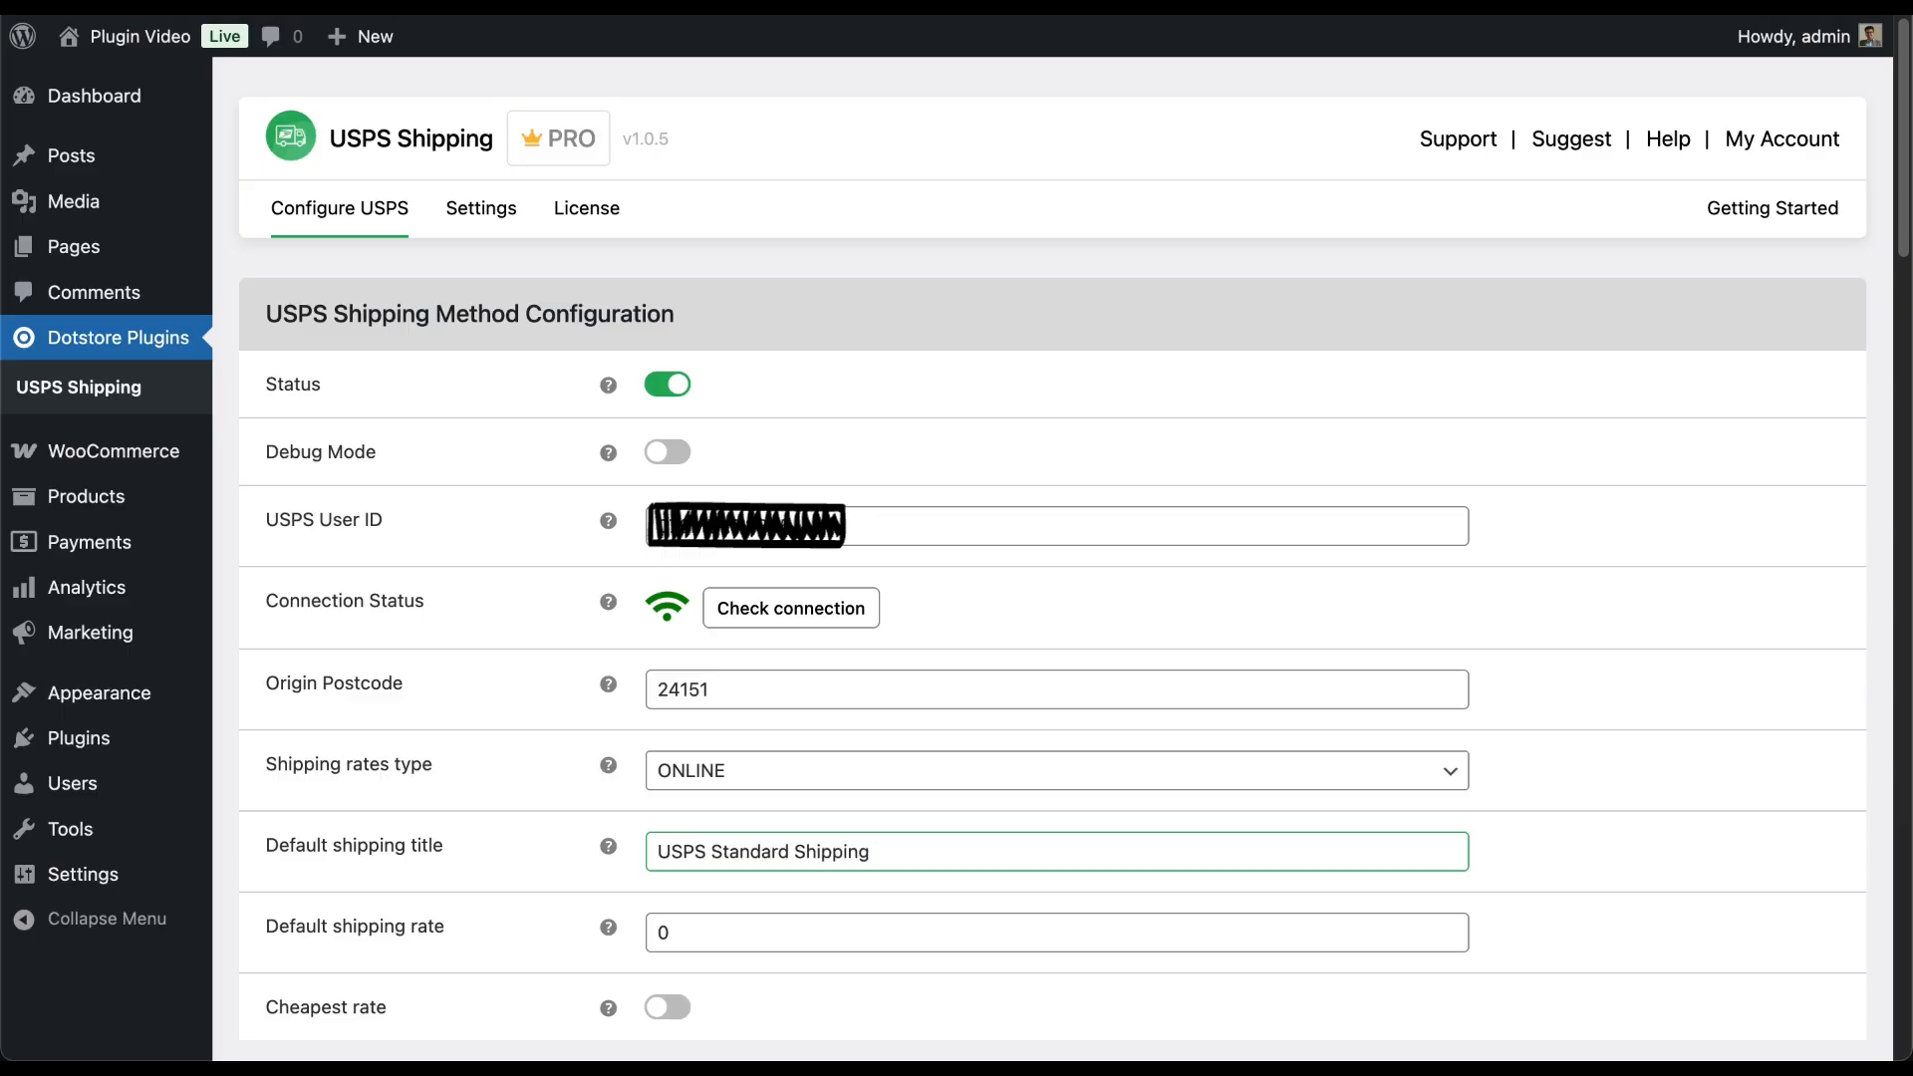
pyautogui.click(697, 928)
pyautogui.press('BackSpace')
pyautogui.write('10')
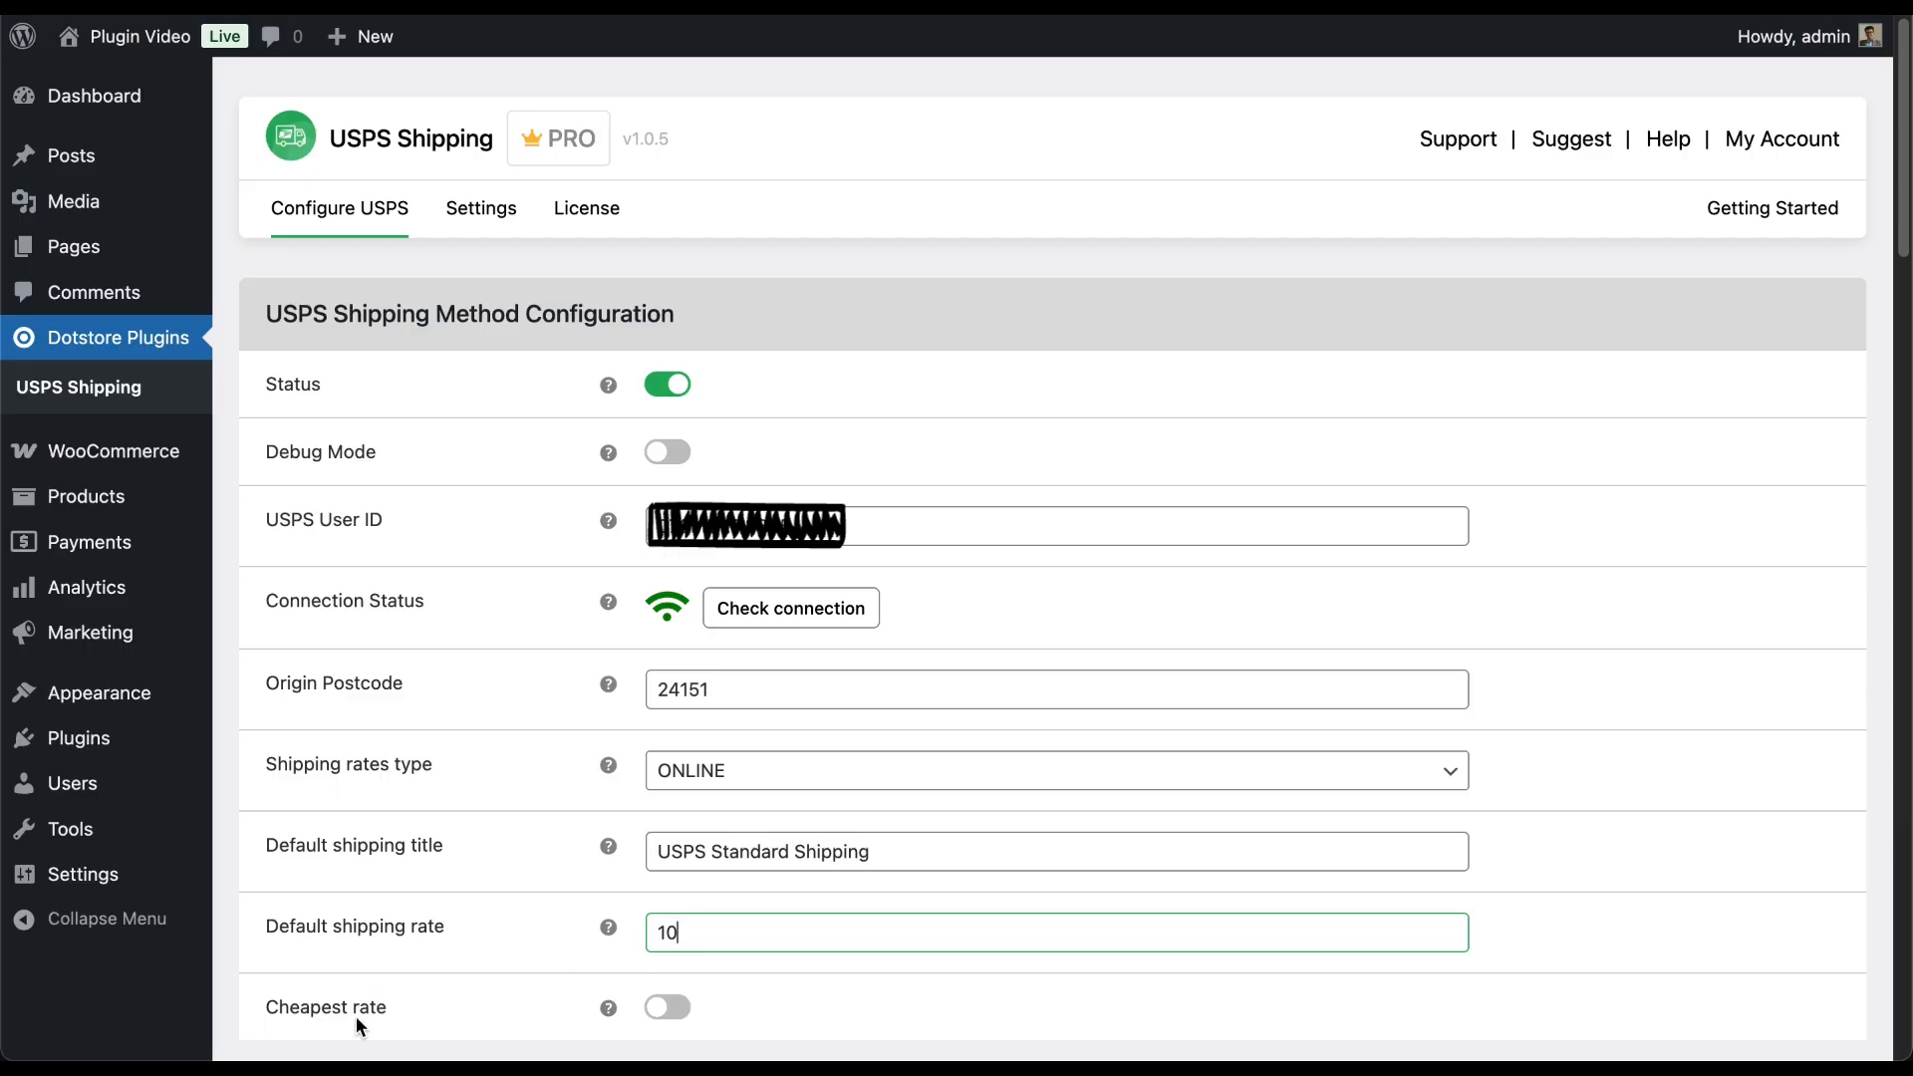
# - Switch the cheapest rate option on and back off, and clear the USPS User ID
pyautogui.click(668, 1008)
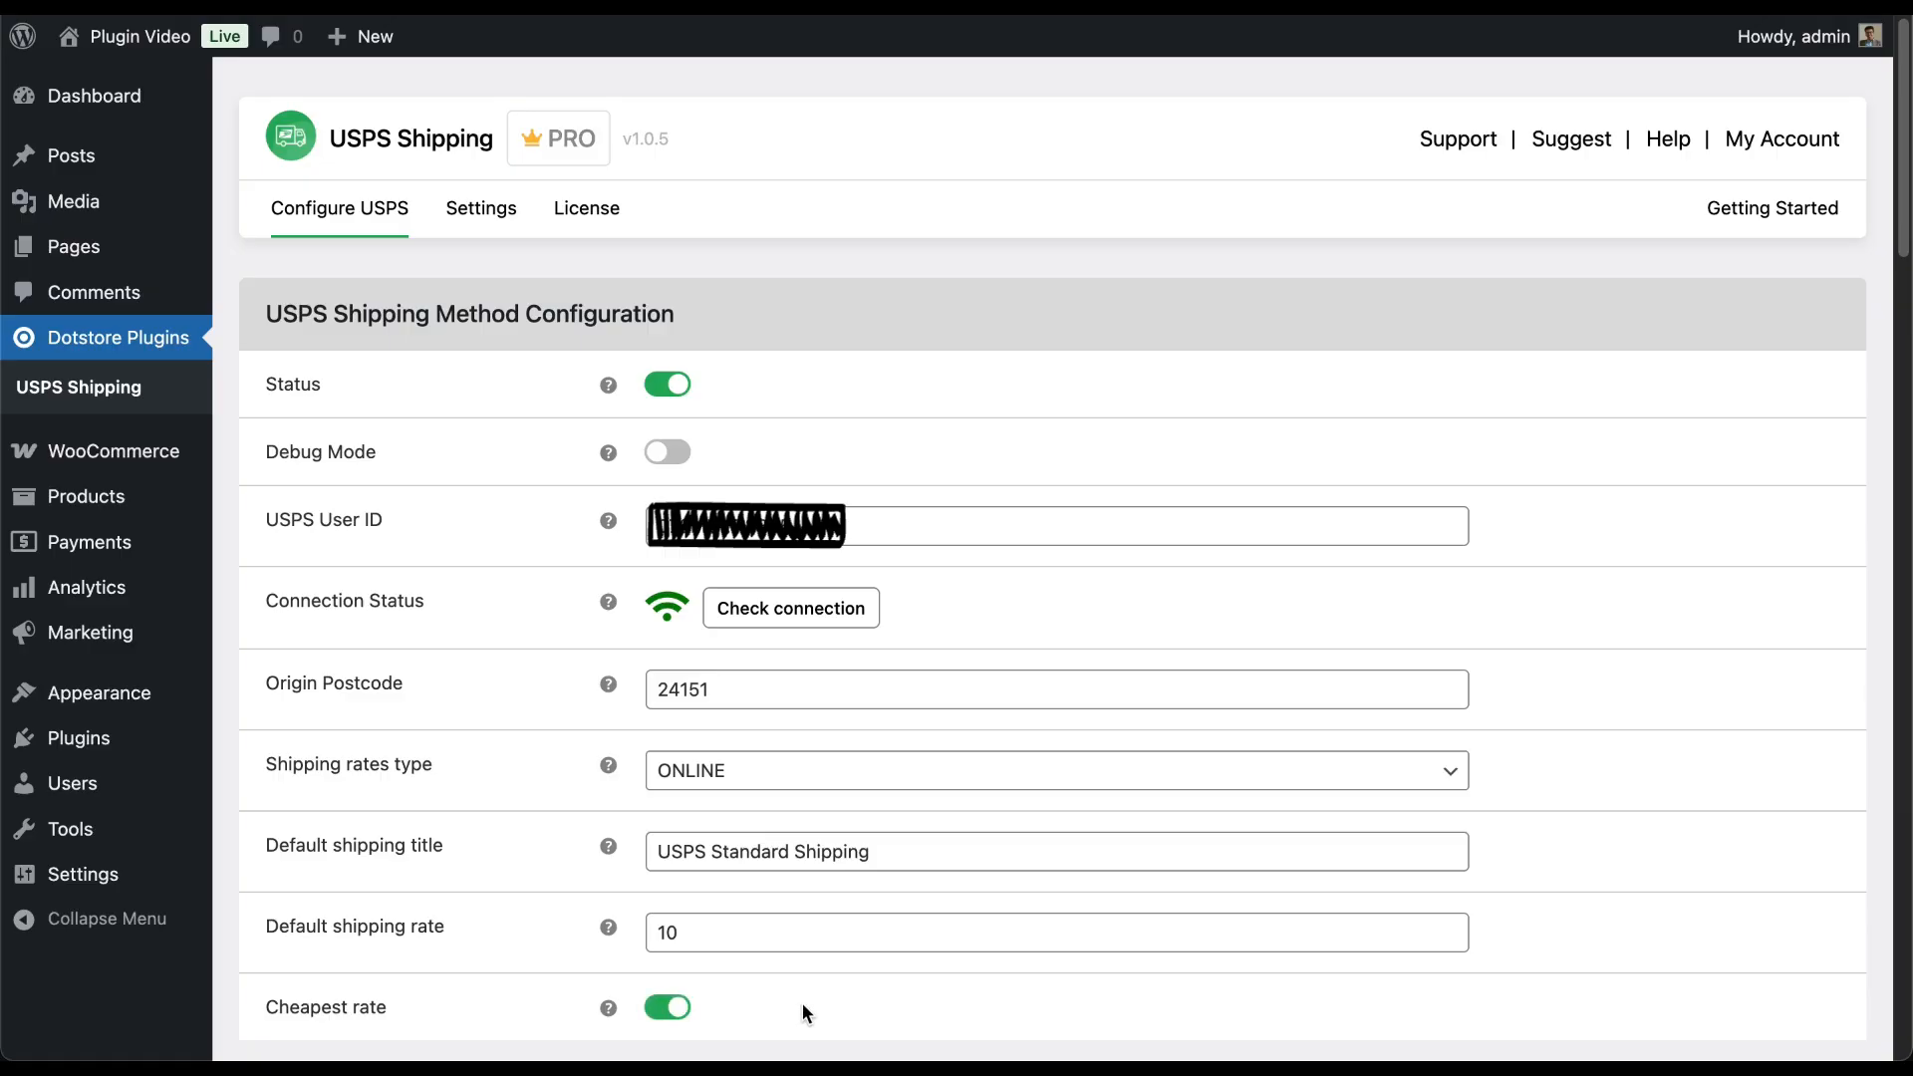
pyautogui.click(668, 1009)
pyautogui.tripleClick(827, 528)
pyautogui.press('BackSpace')
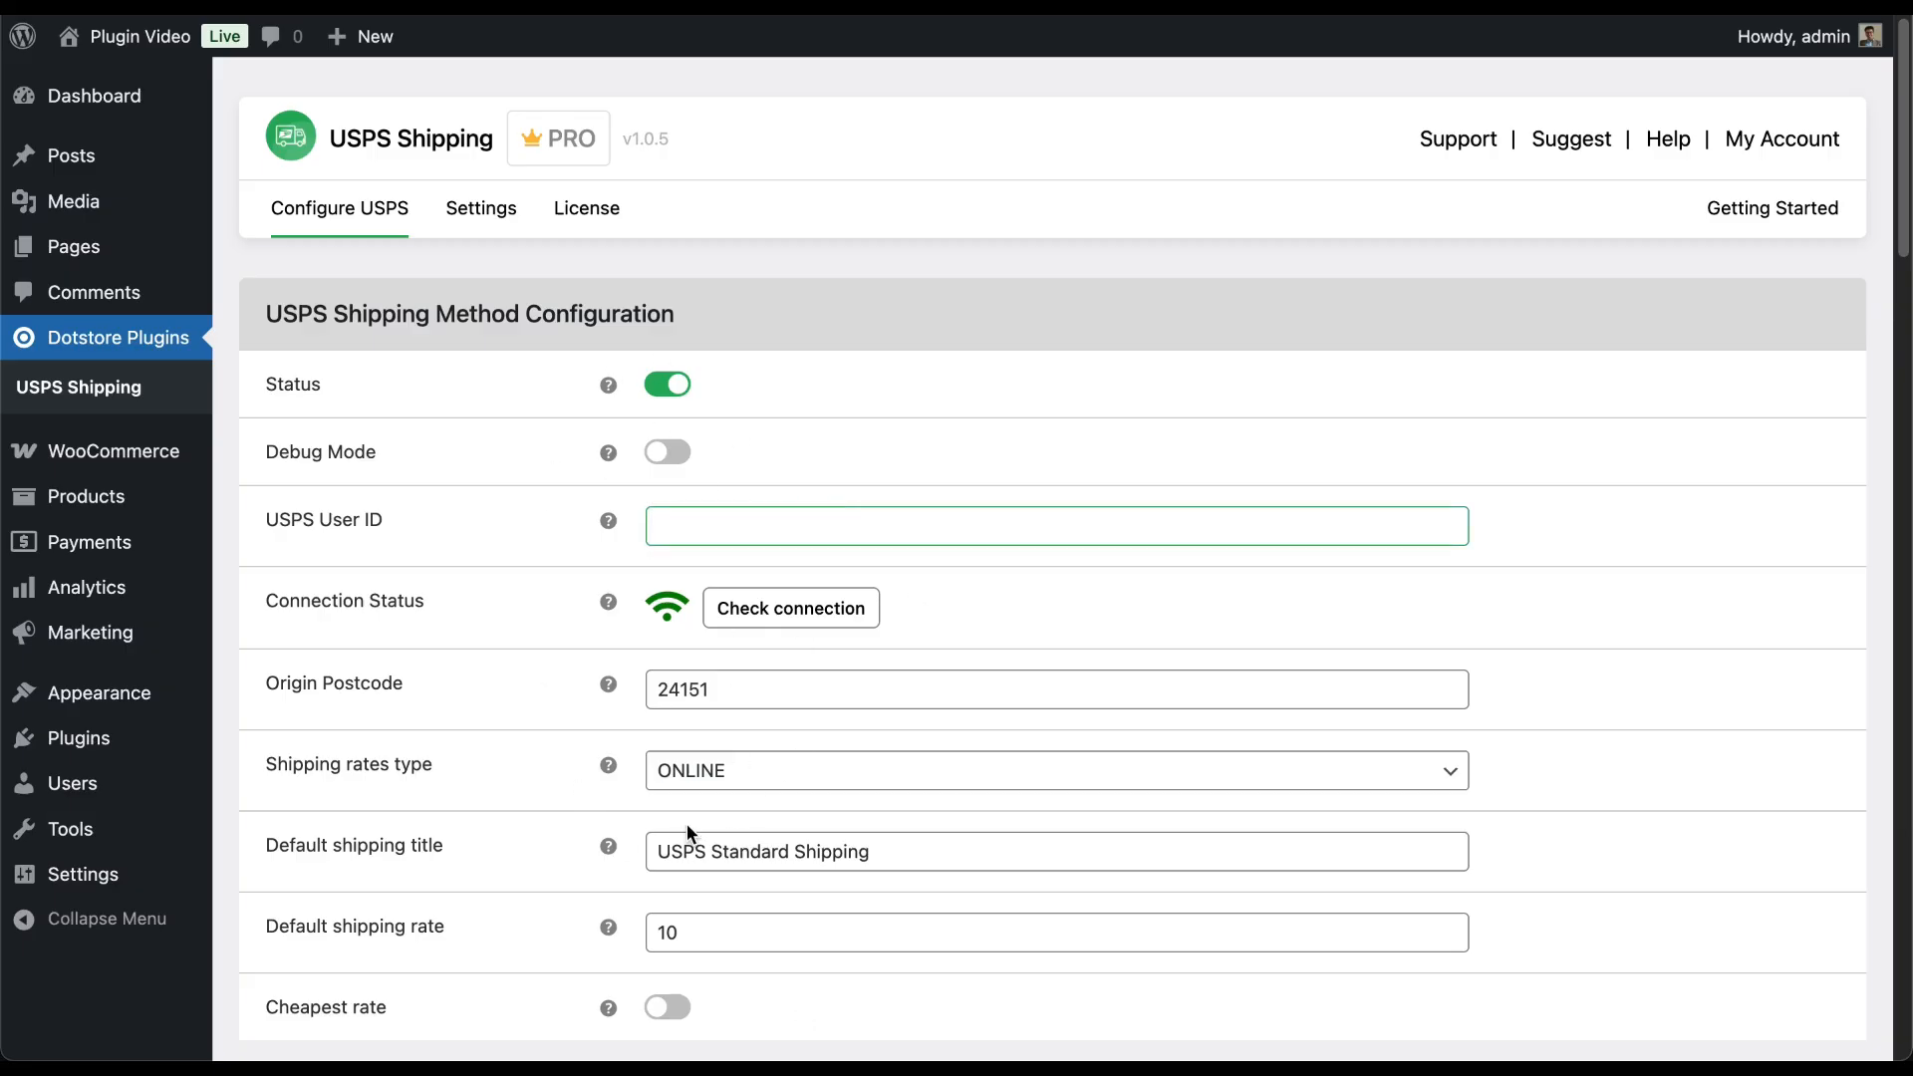
# - Examine the USPS services settings, including the available domestic and international services and their price adjustments
pyautogui.scroll(-6, 685, 823)
pyautogui.scroll(-5, 690, 830)
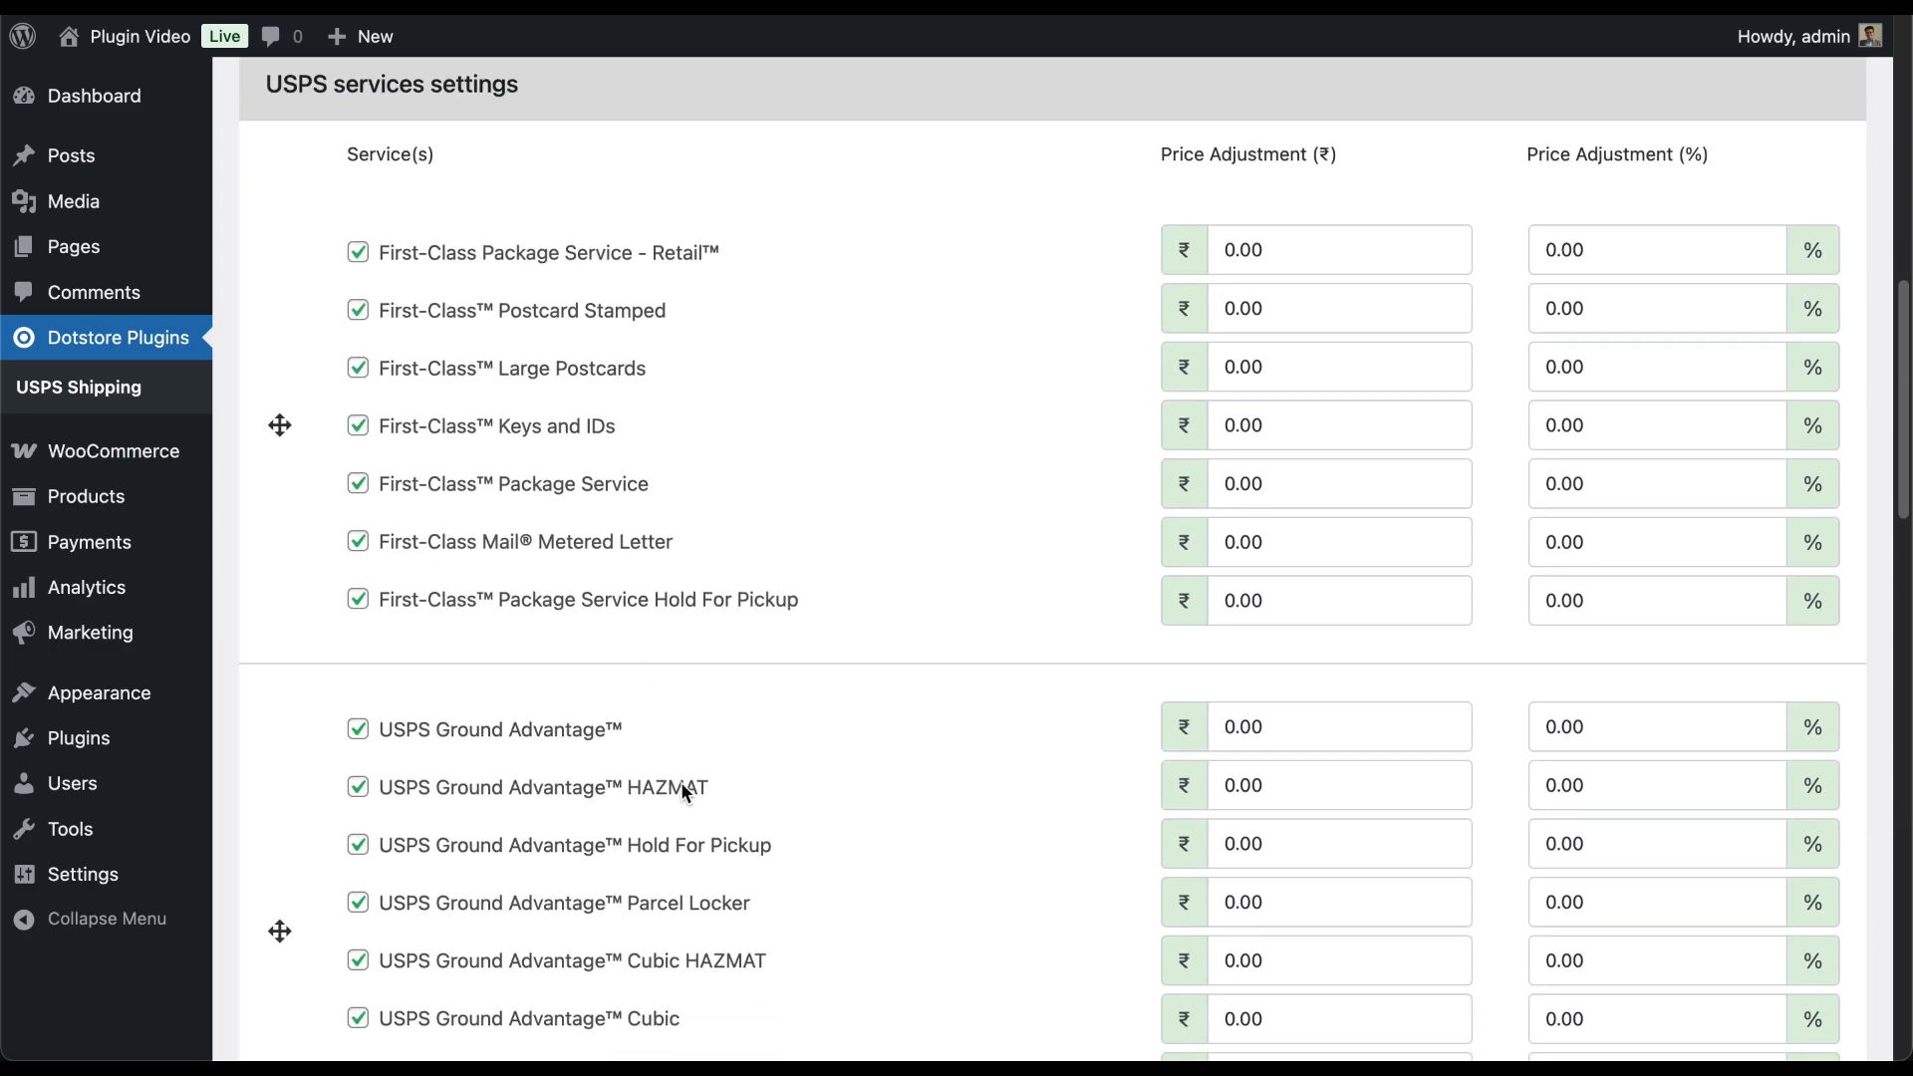
pyautogui.moveTo(522, 86); pyautogui.dragTo(263, 90)
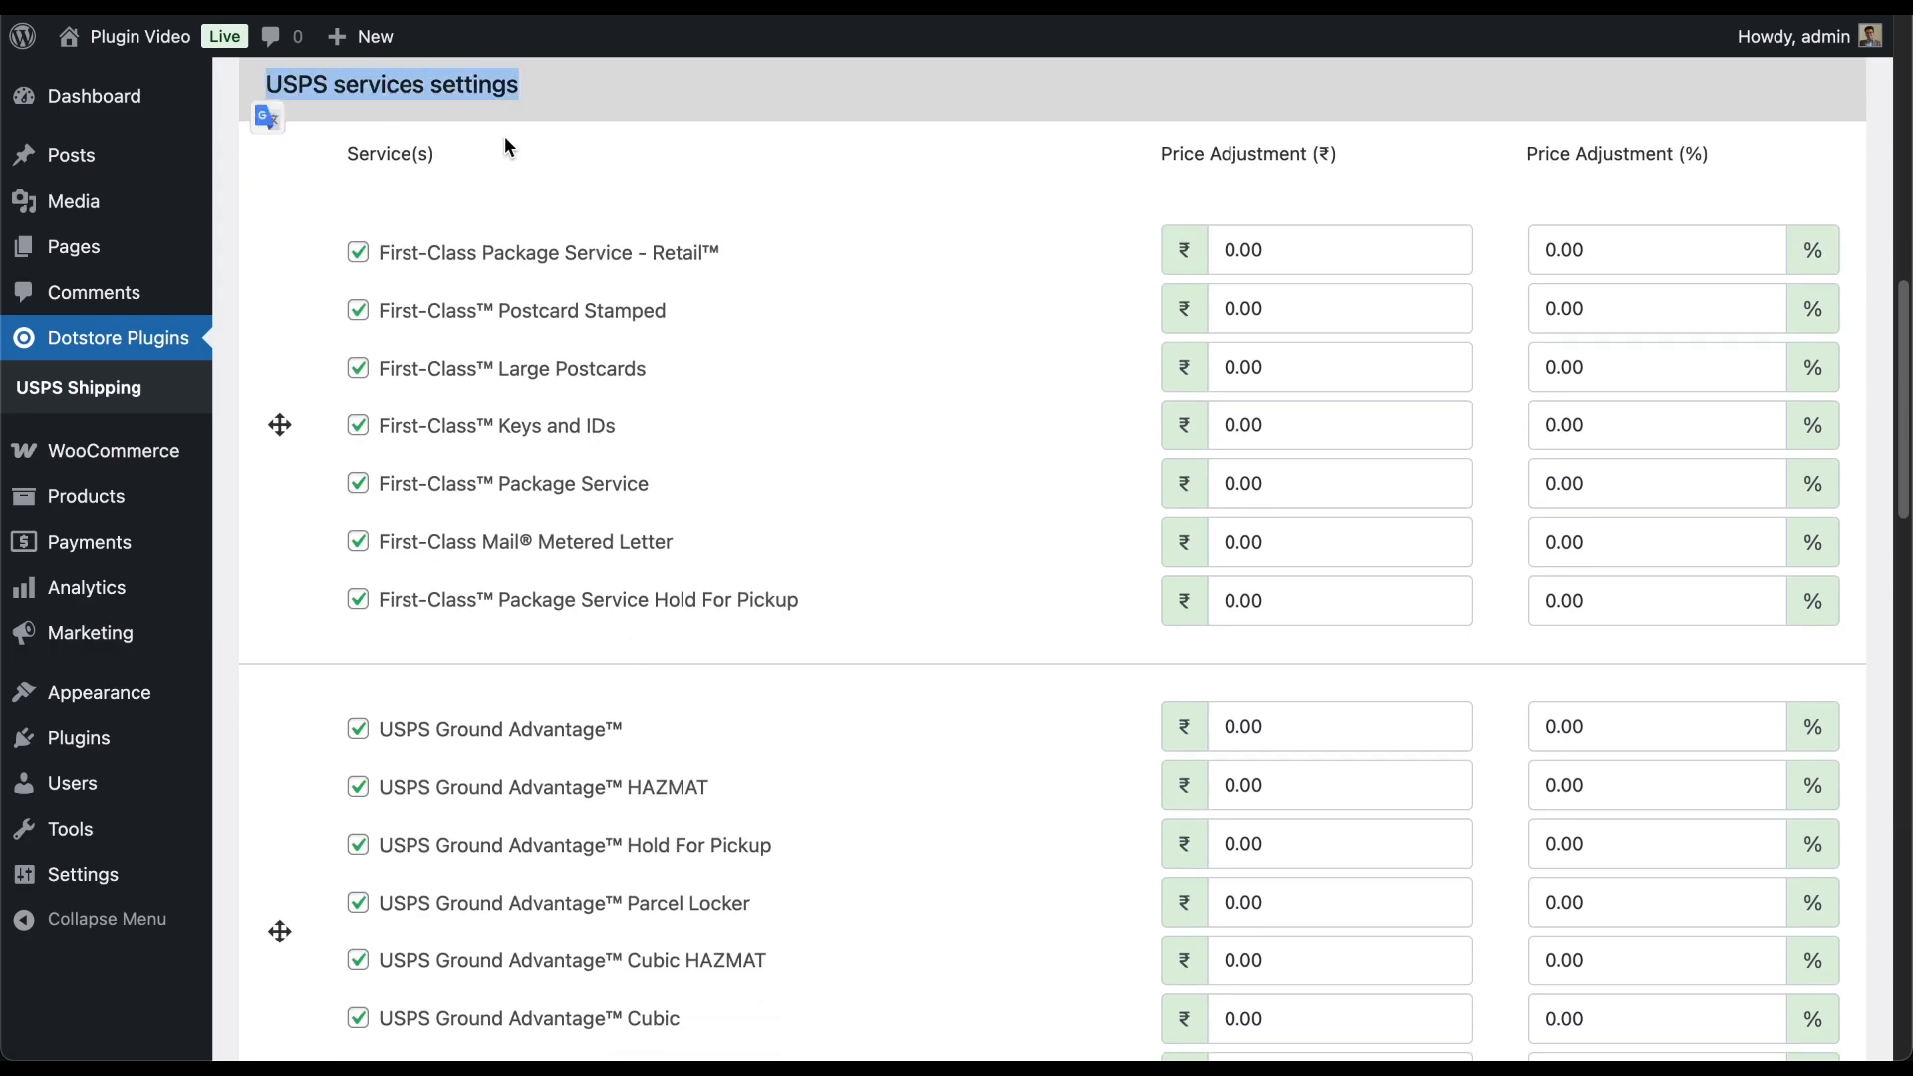
pyautogui.click(535, 104)
pyautogui.scroll(-20, 587, 304)
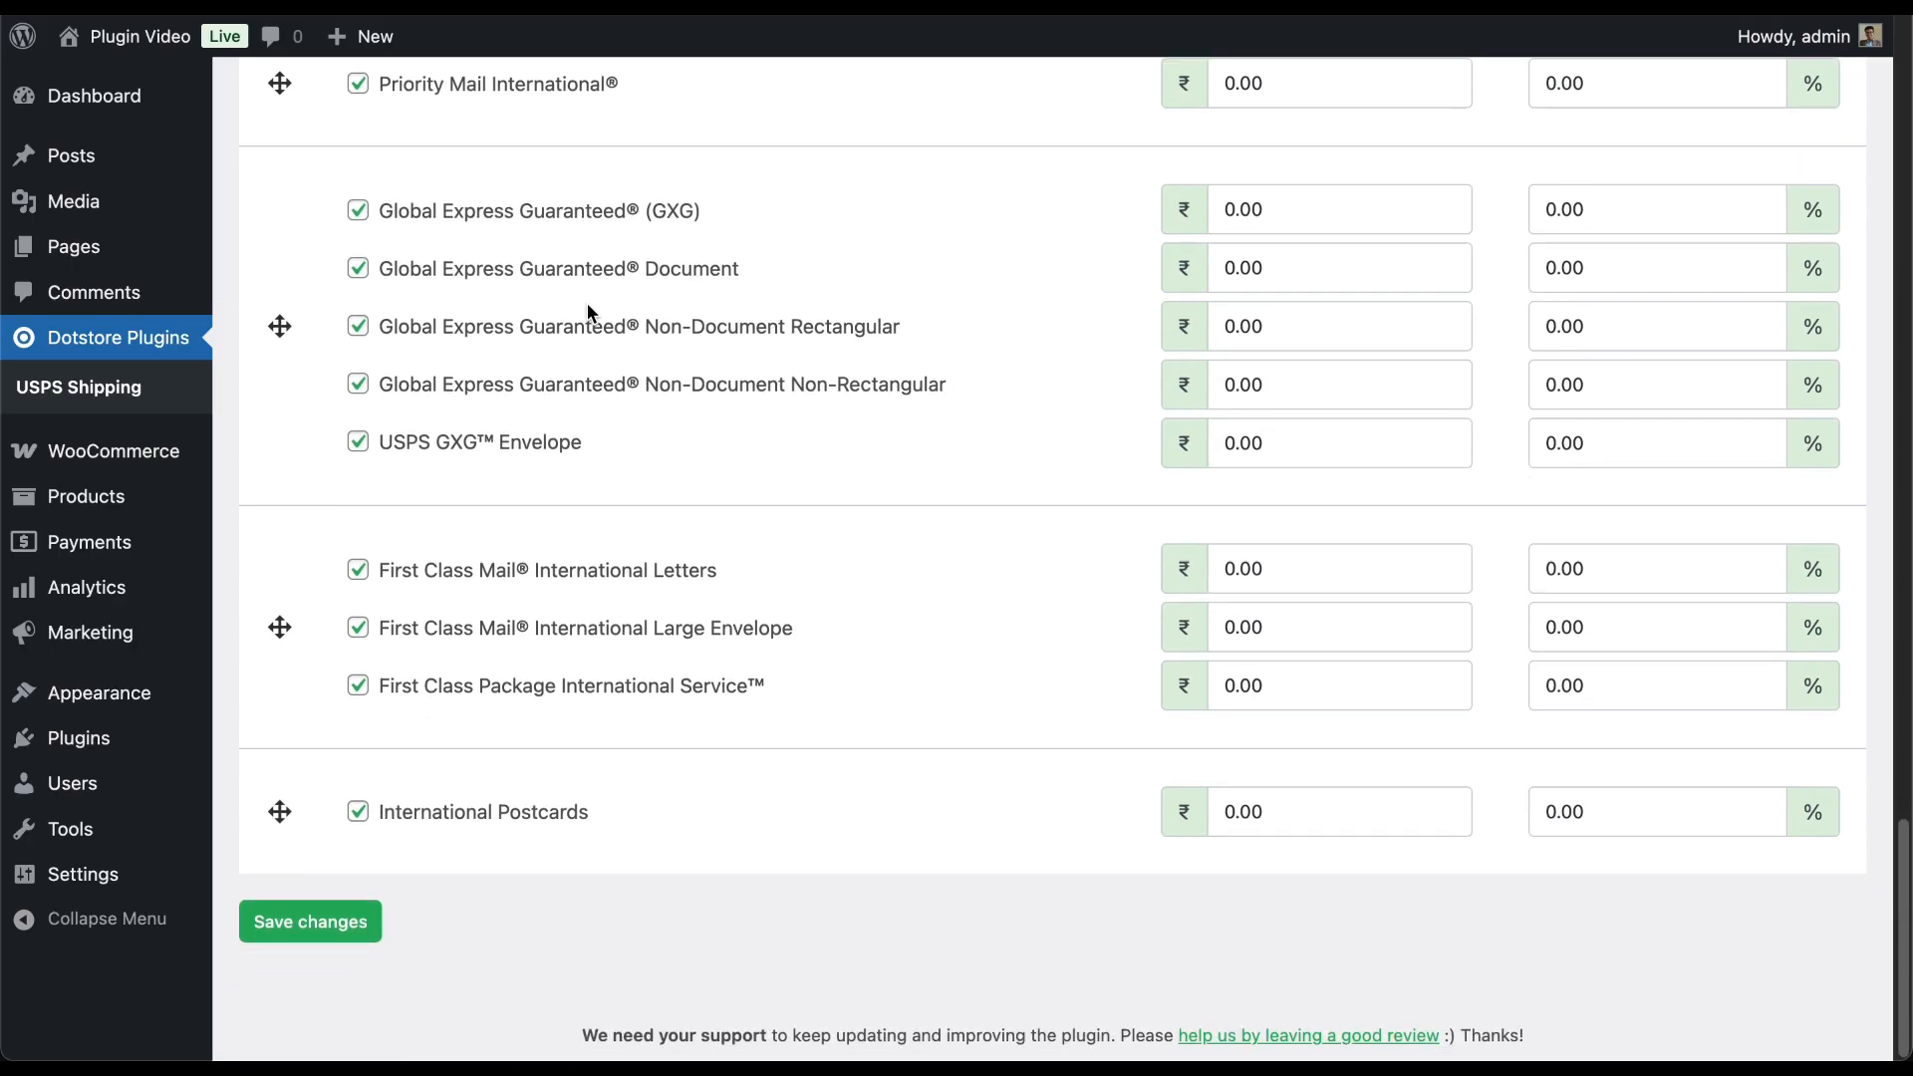
pyautogui.scroll(20, 588, 303)
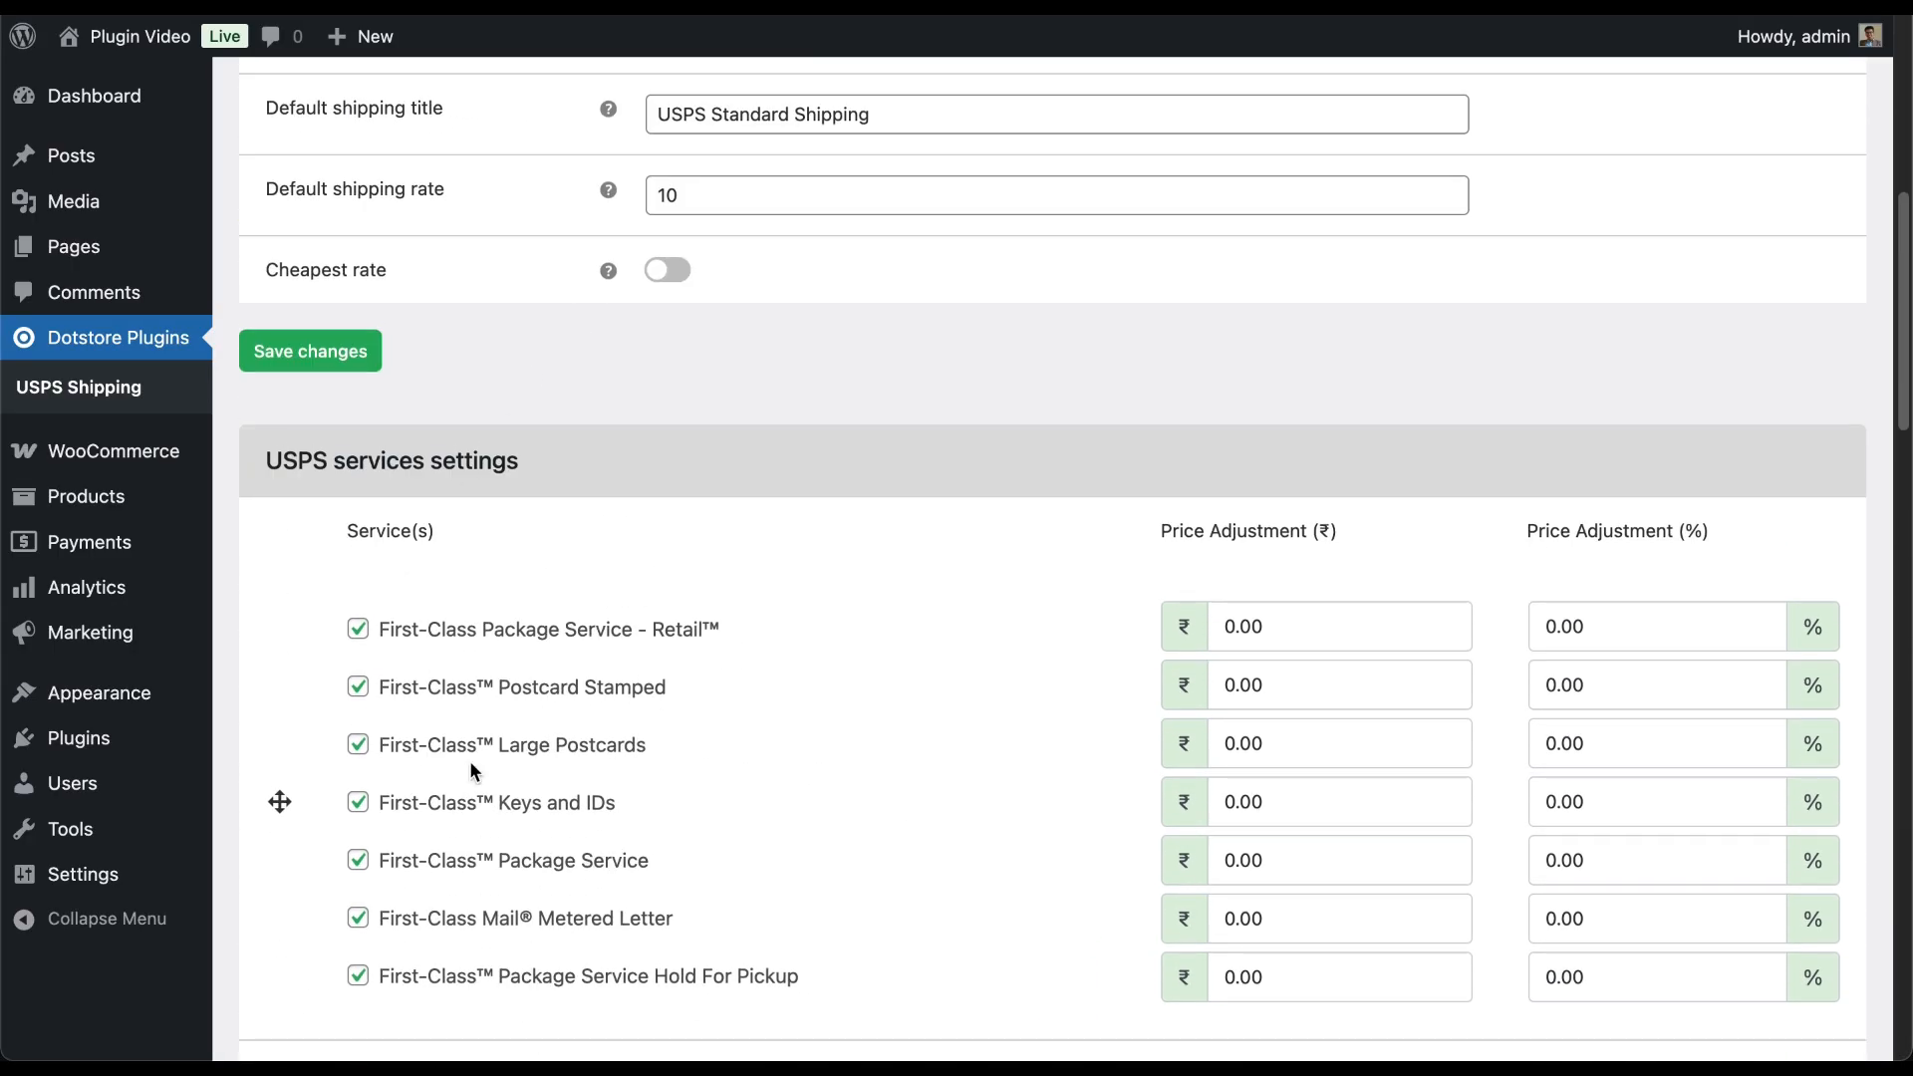
pyautogui.scroll(-6, 505, 847)
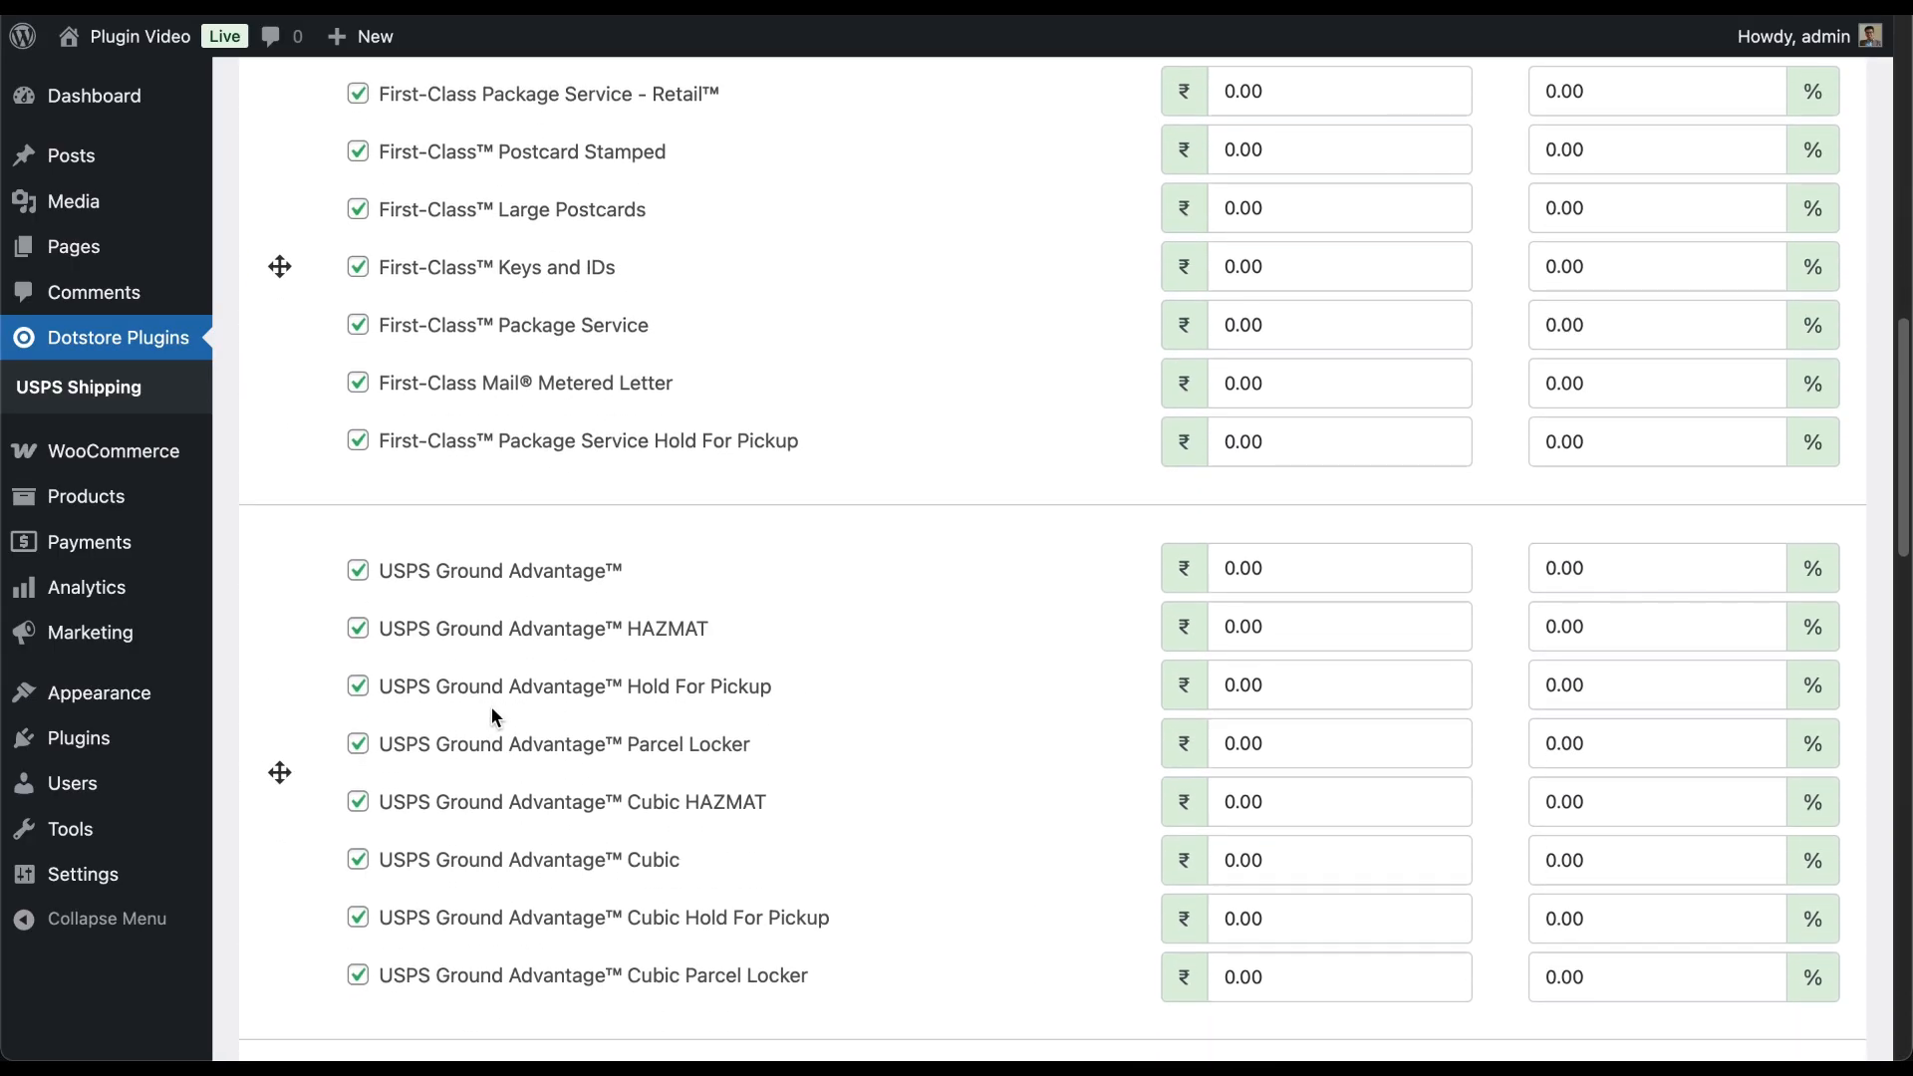
pyautogui.scroll(-5, 444, 677)
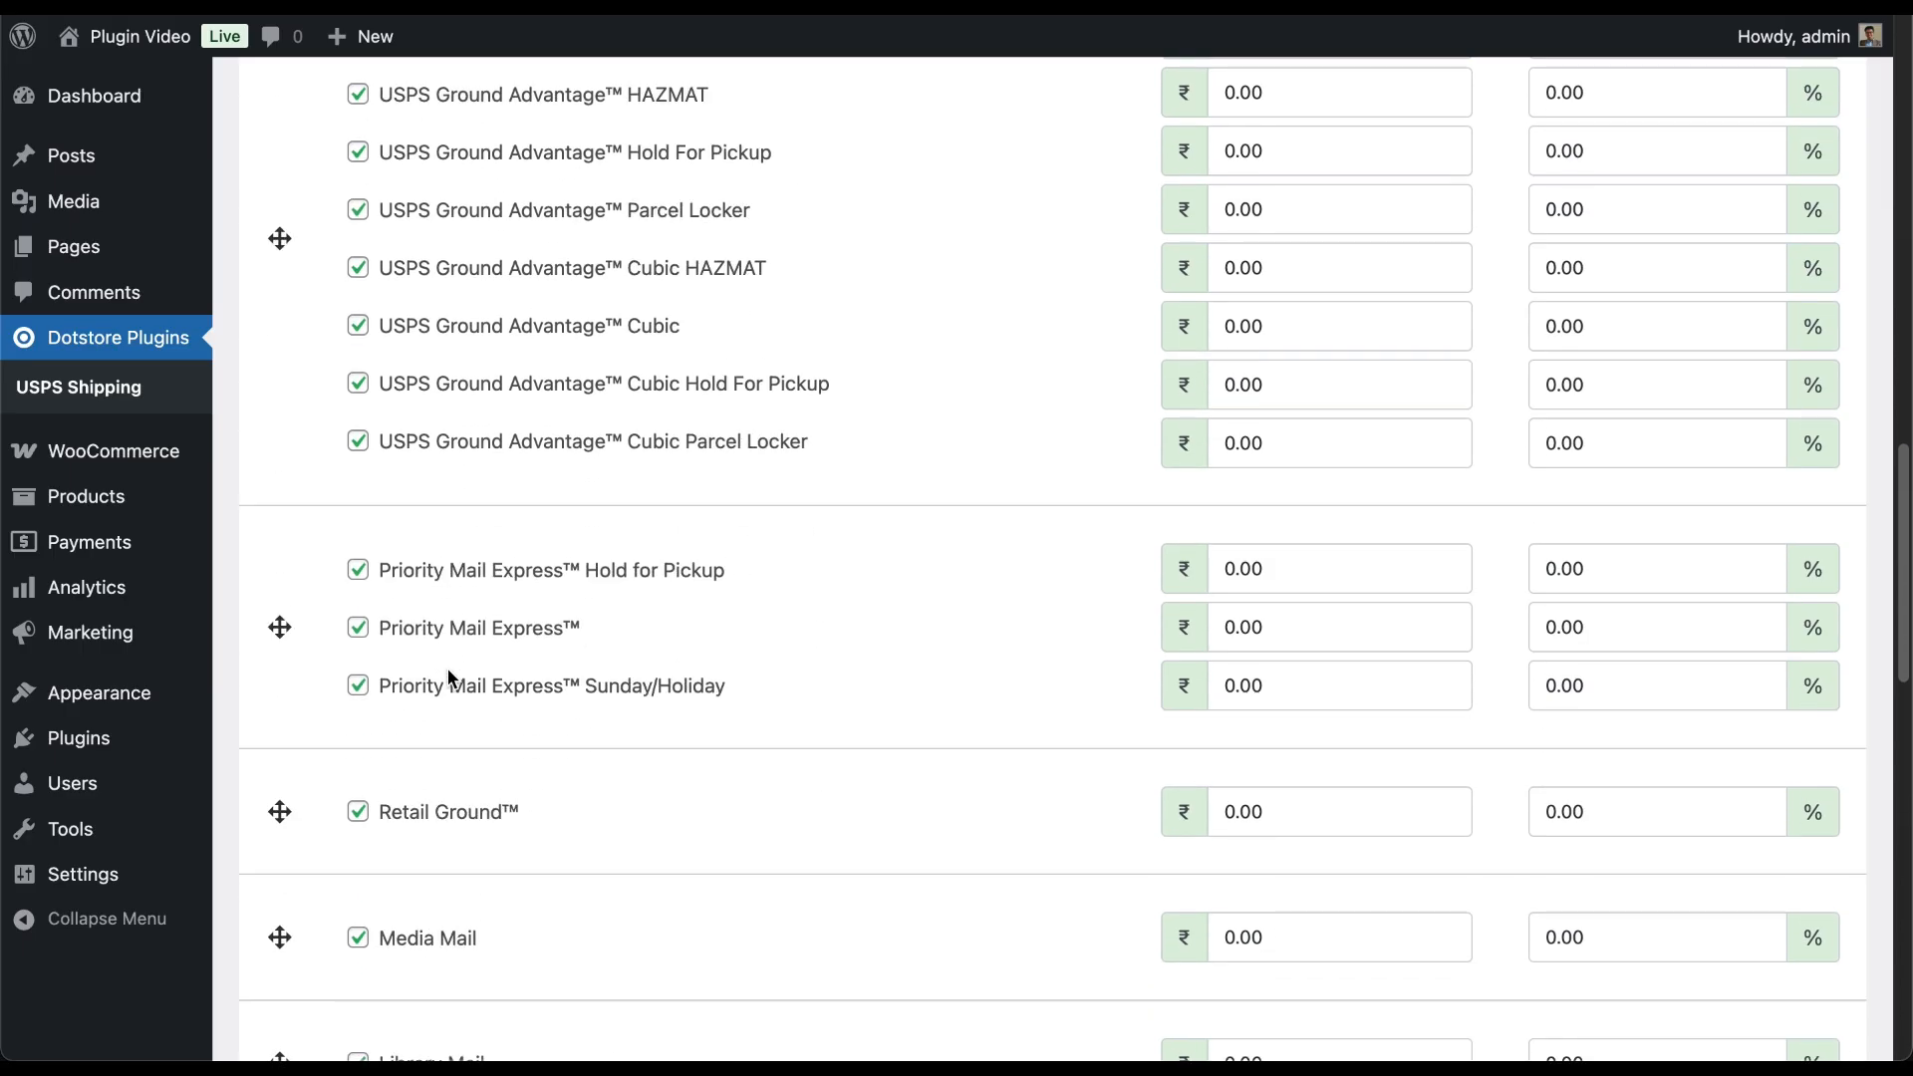
pyautogui.scroll(-4, 484, 602)
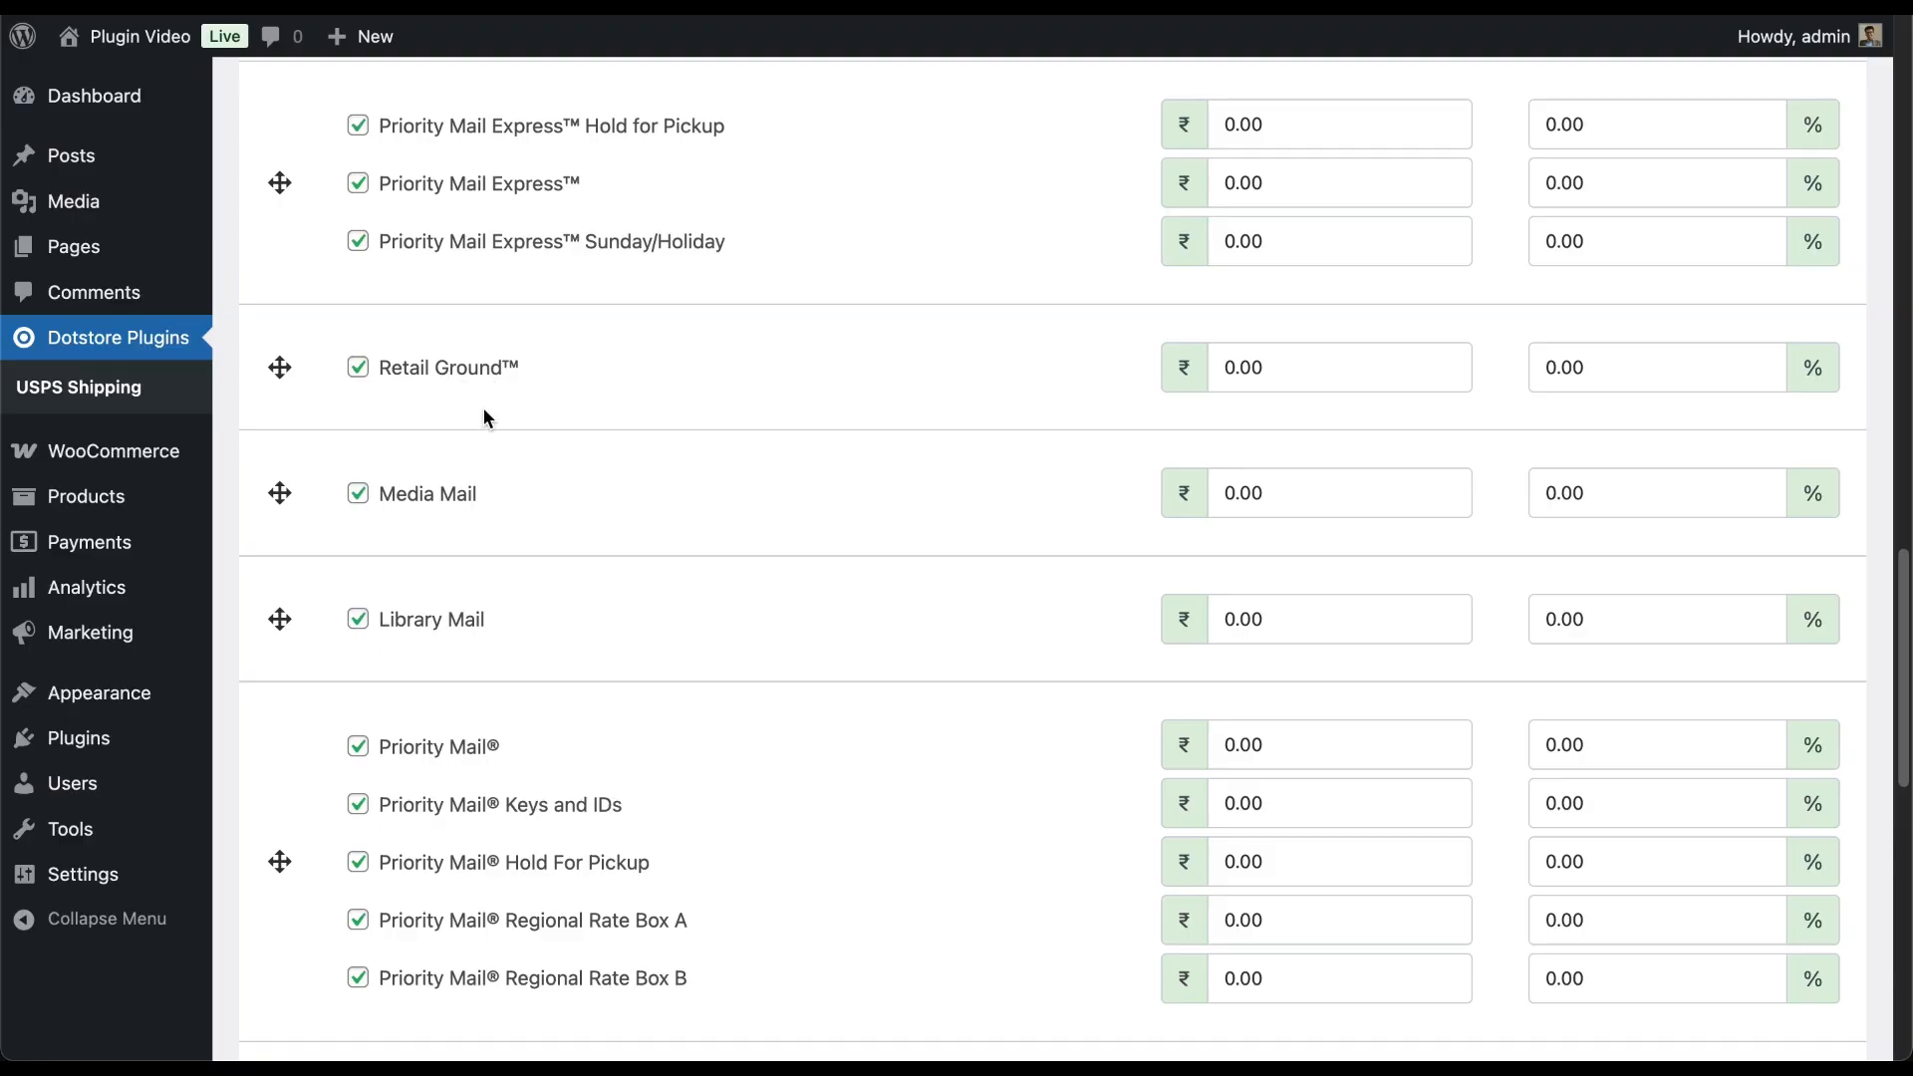
pyautogui.scroll(-10, 452, 566)
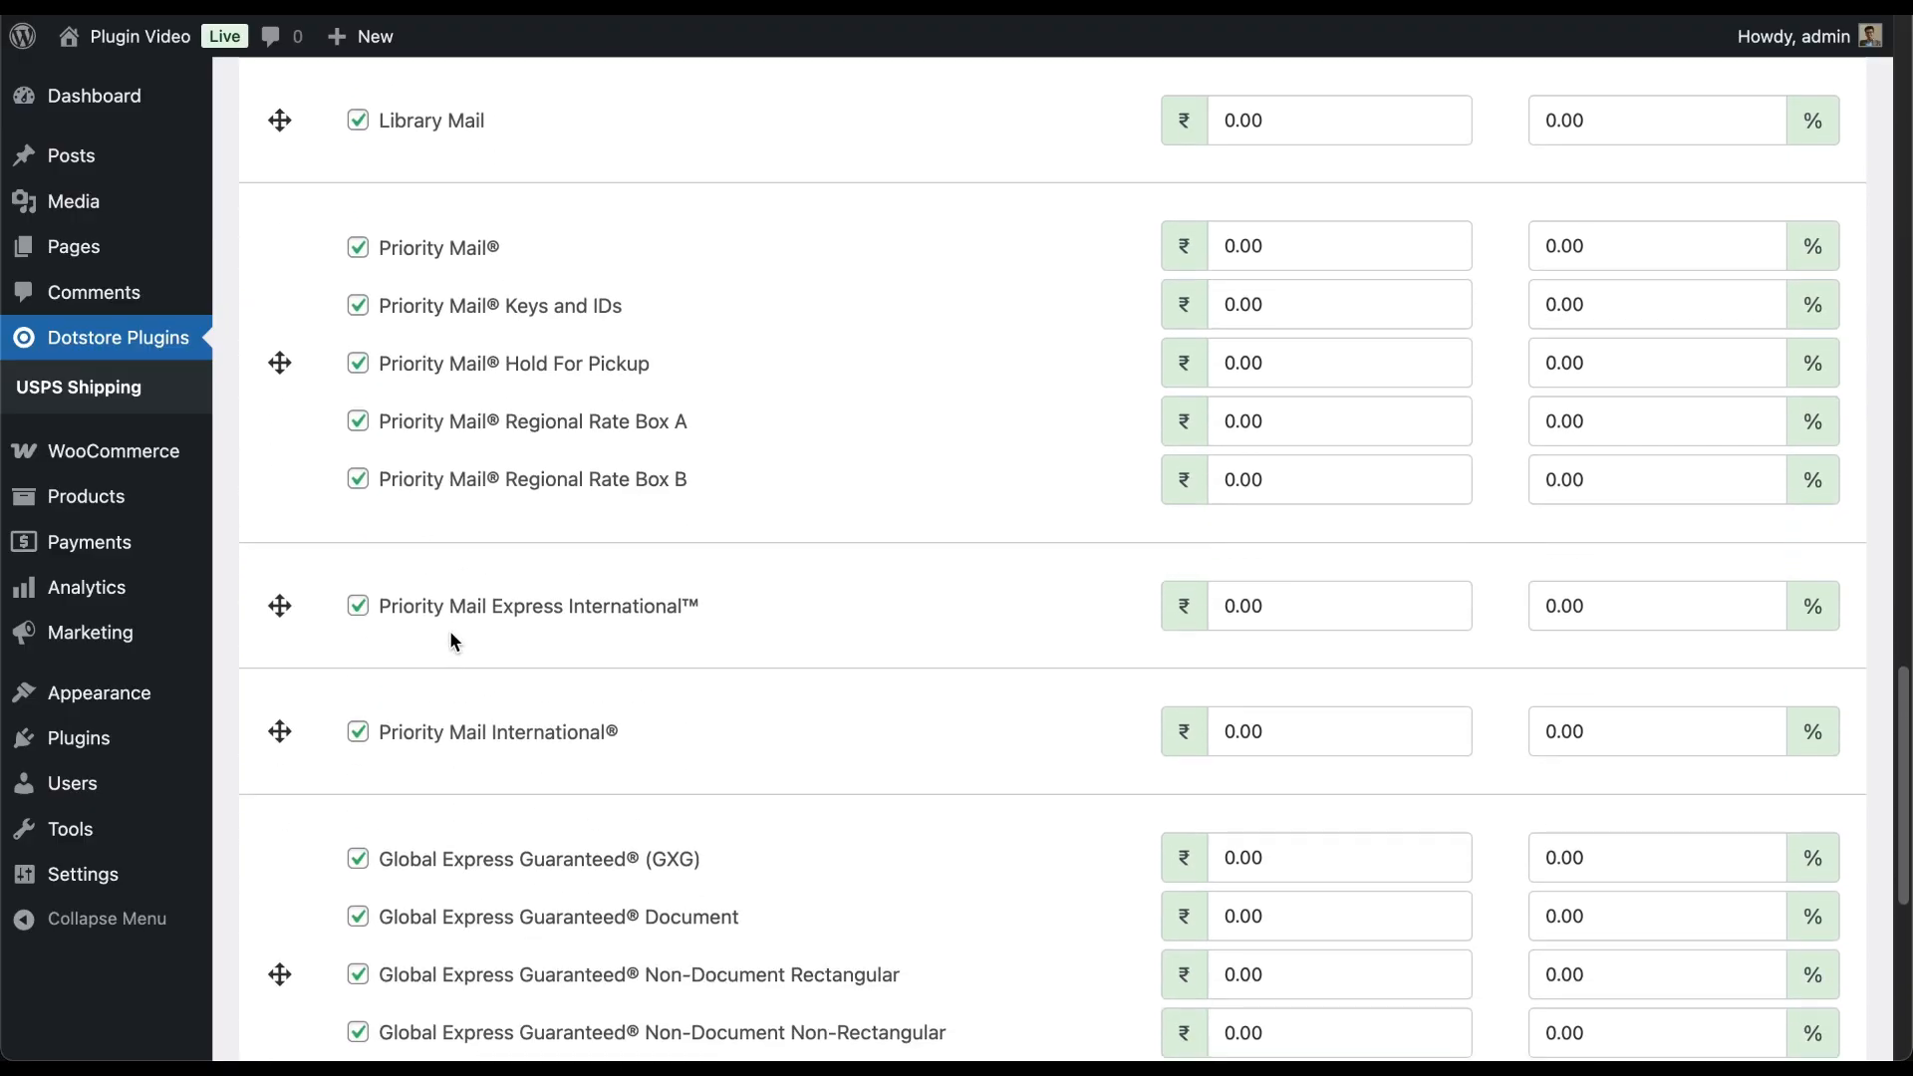
# - Disable the Priority Mail Express Sunday/Holiday, Priority Mail Express and Priority Mail Express Hold for Pickup services
pyautogui.scroll(10, 450, 637)
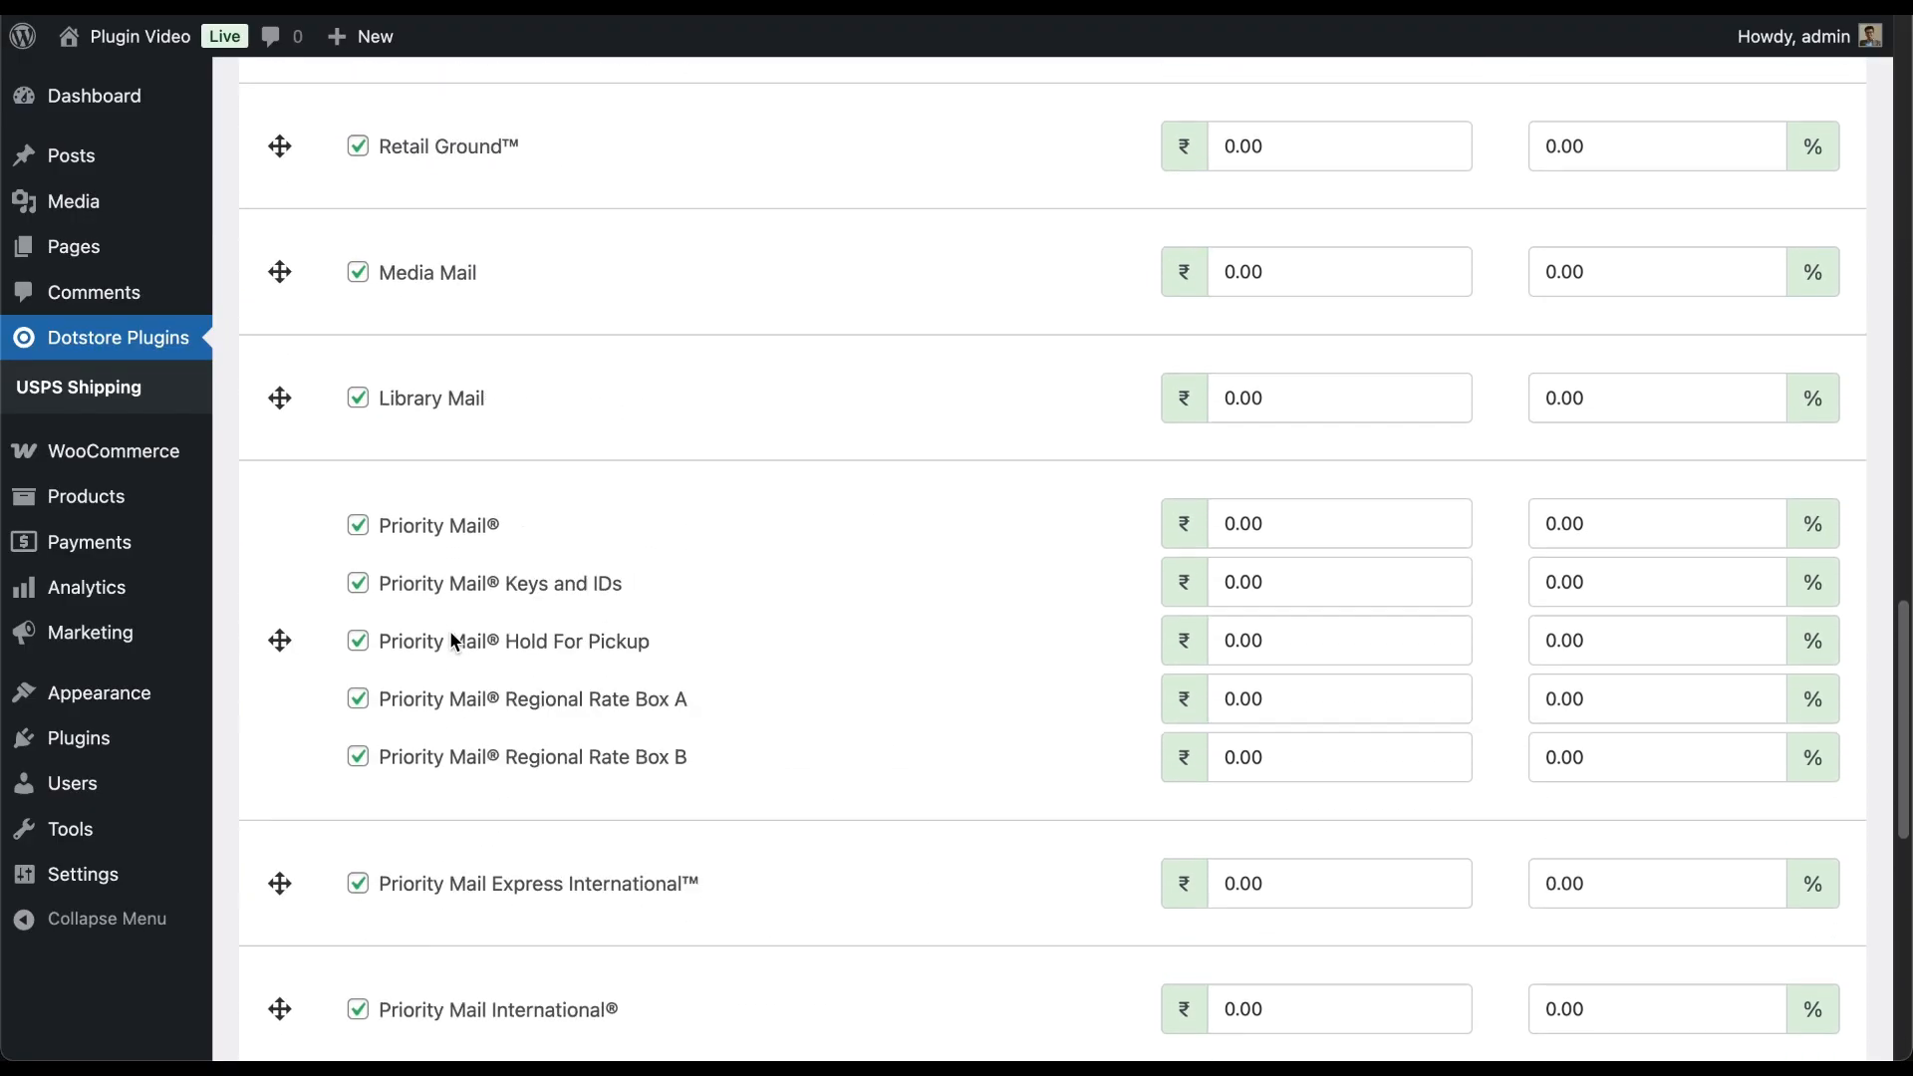
pyautogui.scroll(3, 428, 570)
pyautogui.click(434, 418)
pyautogui.click(438, 359)
pyautogui.click(439, 301)
# - Set the fixed price adjustment of the USPS Ground Advantage service to ₹3
pyautogui.scroll(3, 583, 438)
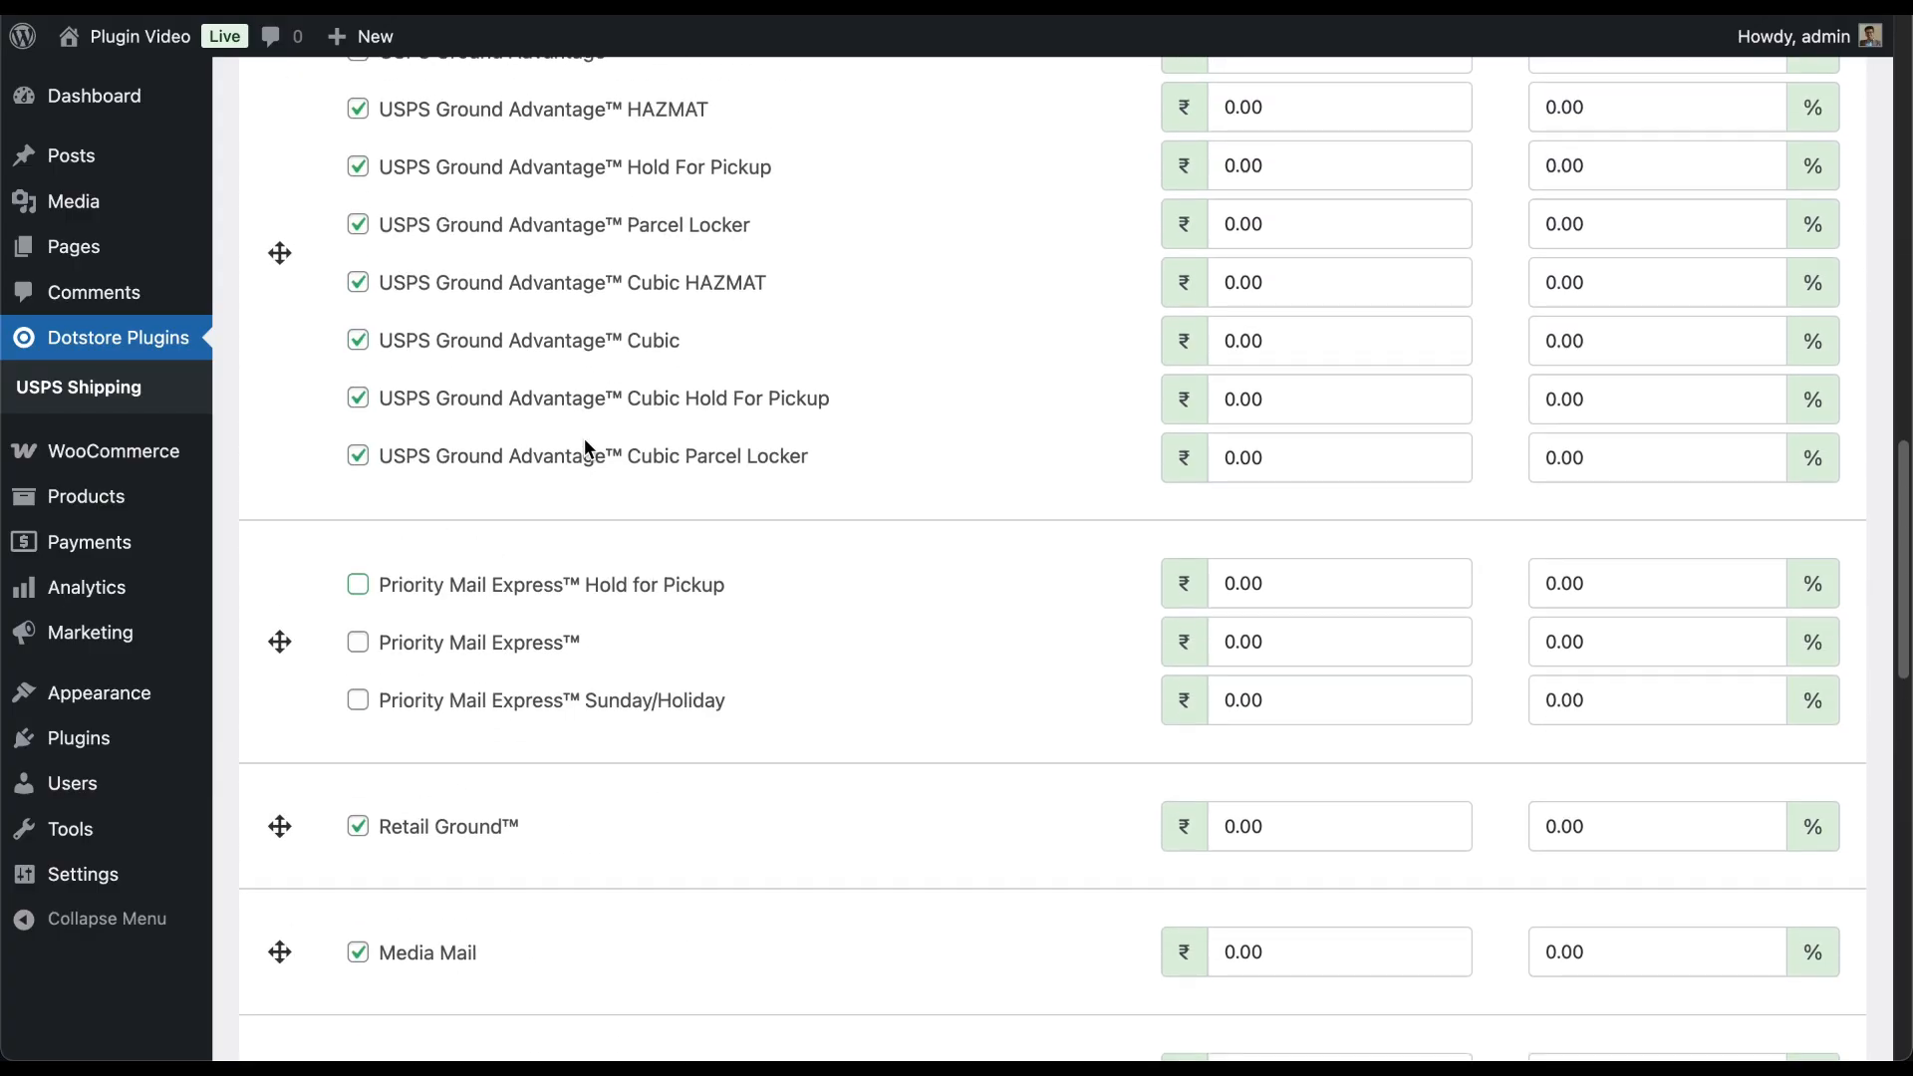
pyautogui.scroll(3, 586, 448)
pyautogui.click(1281, 376)
pyautogui.scroll(2, 1280, 377)
pyautogui.scroll(2, 1280, 376)
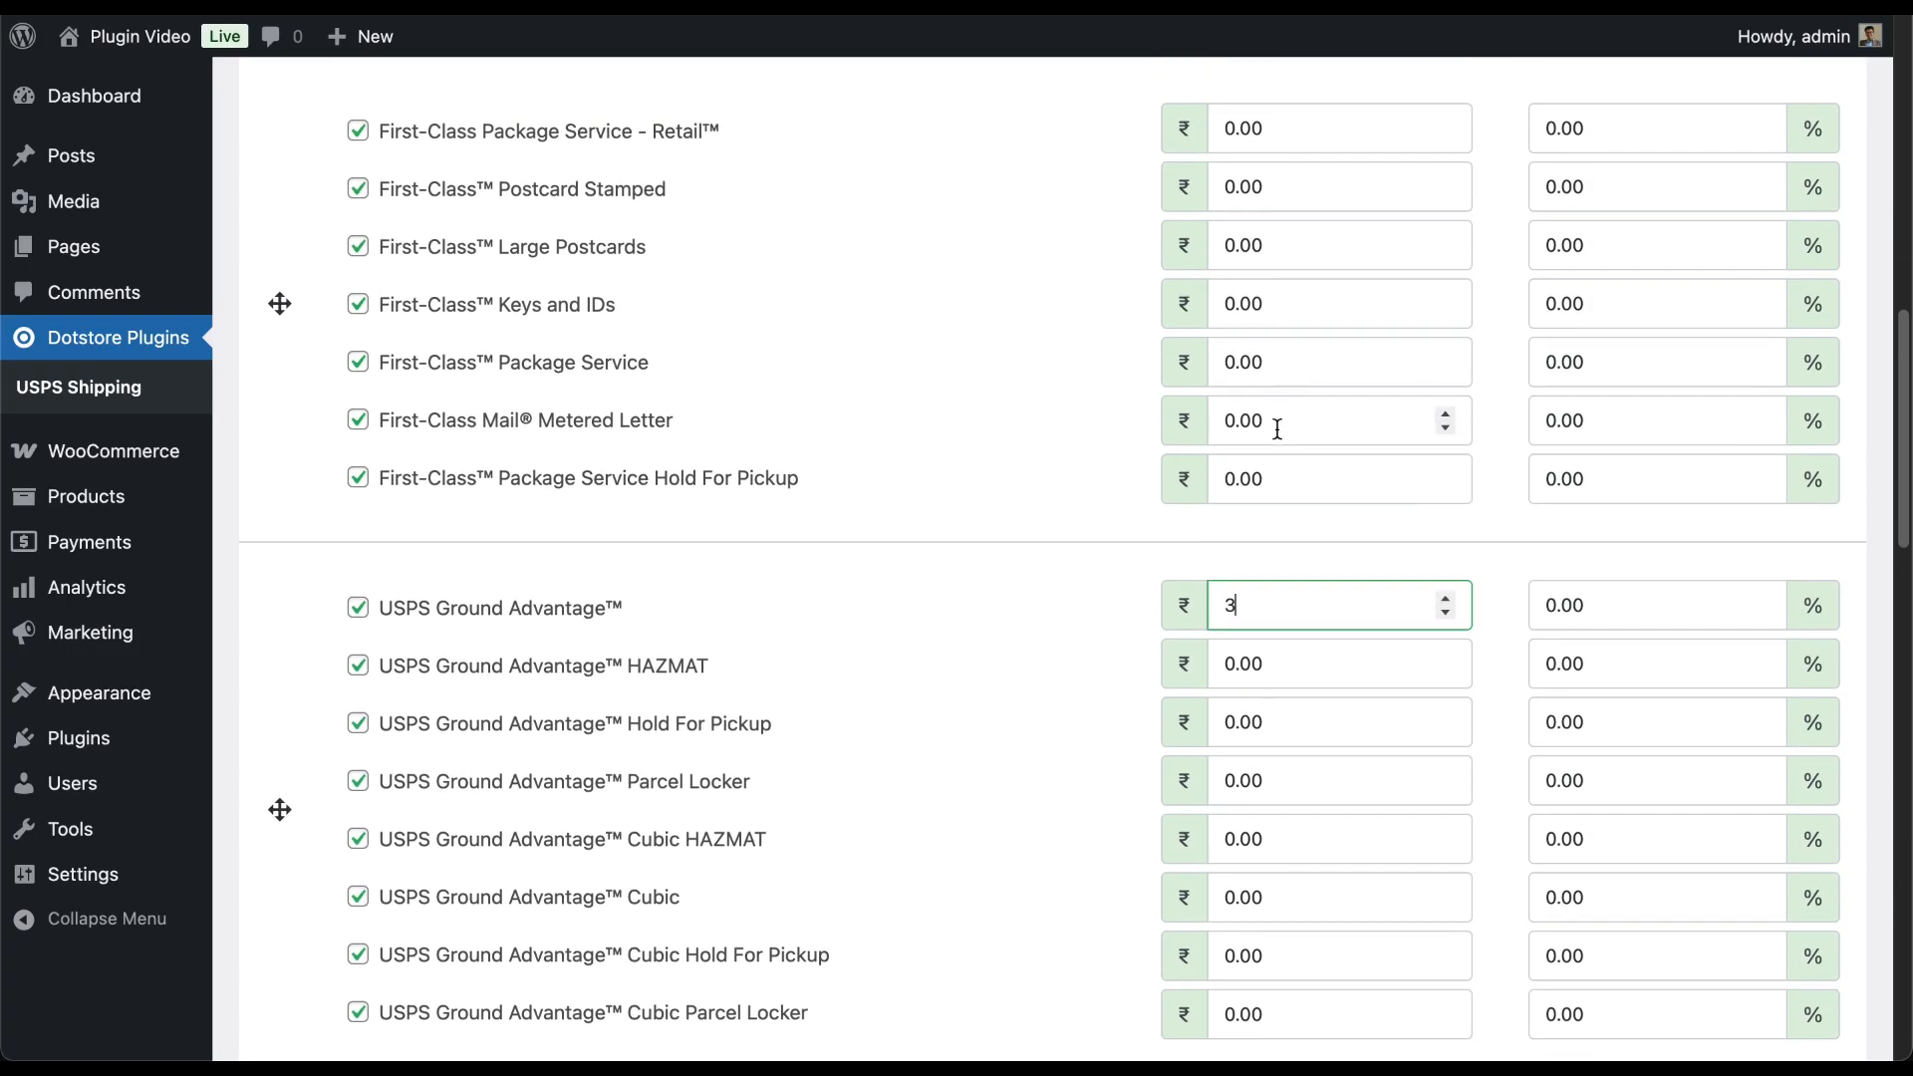
pyautogui.click(1627, 315)
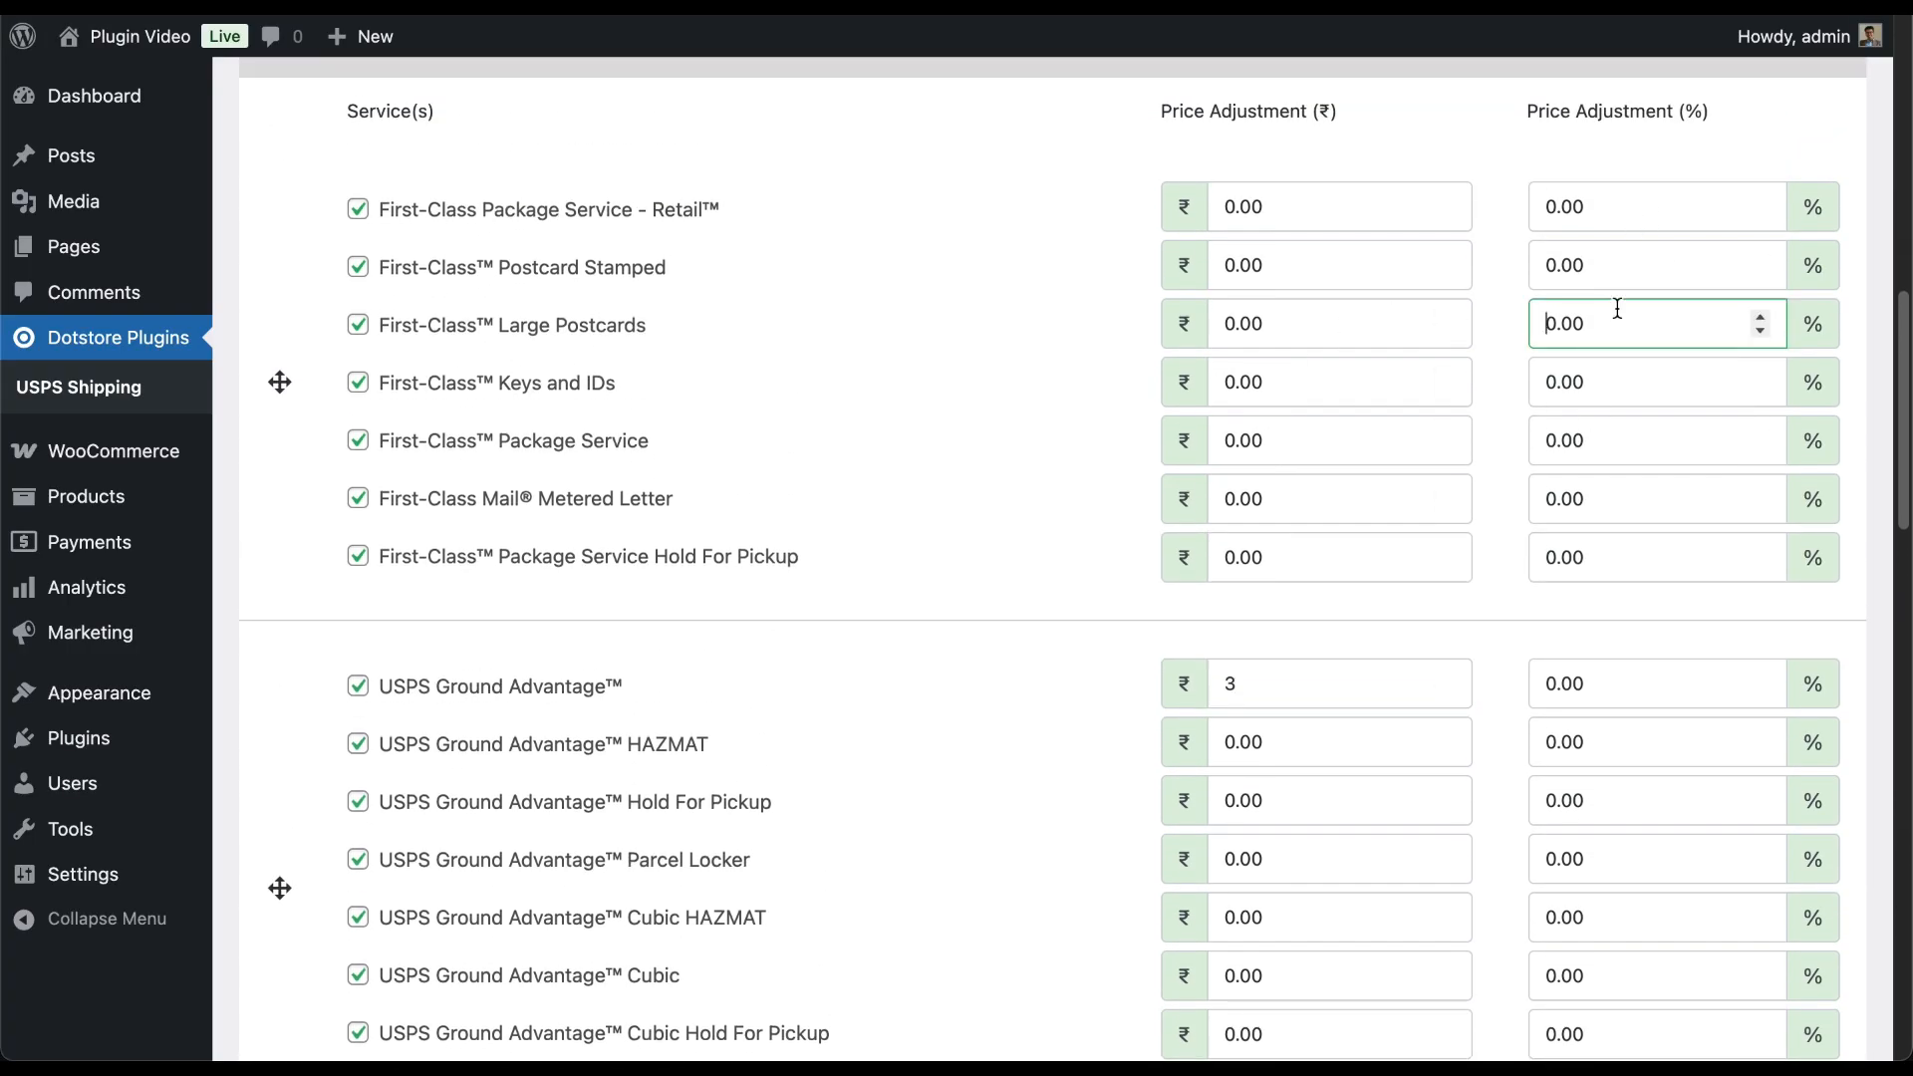
pyautogui.scroll(-9, 1190, 505)
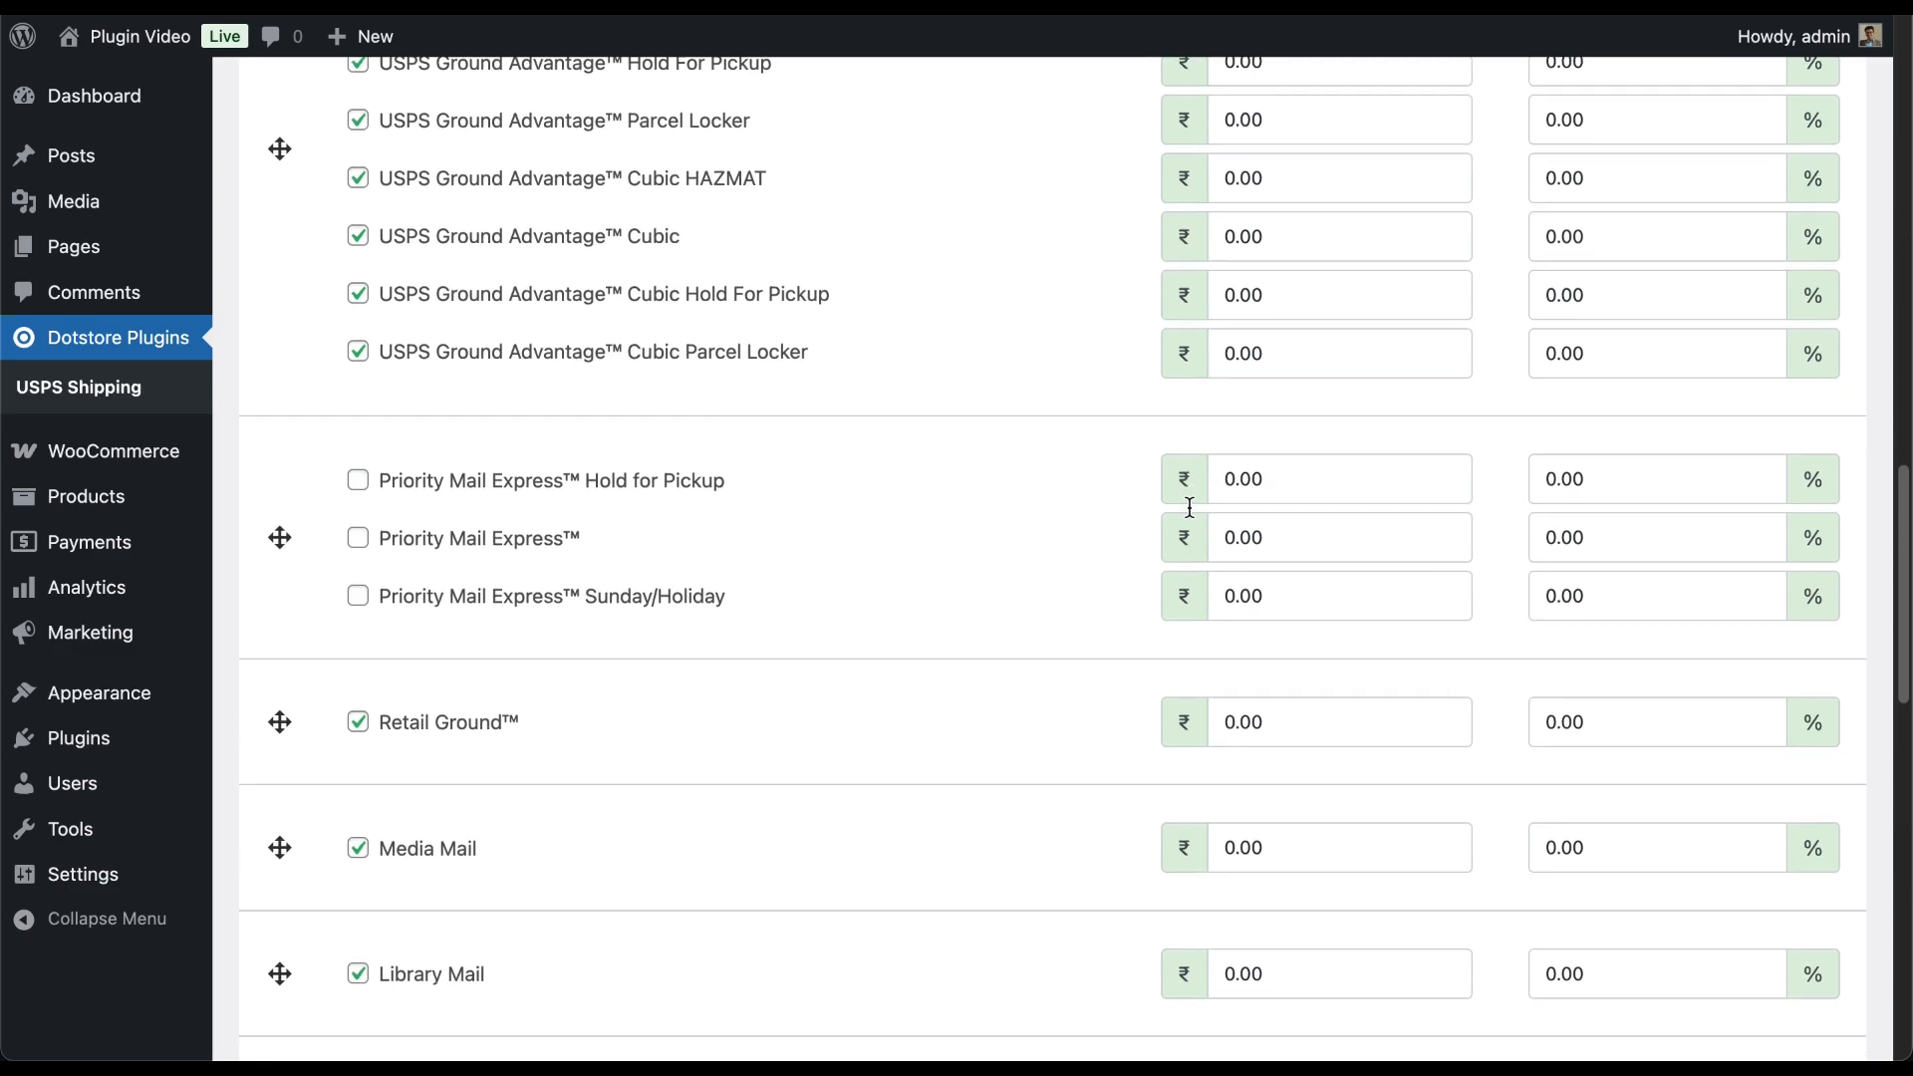
pyautogui.scroll(-7, 1190, 507)
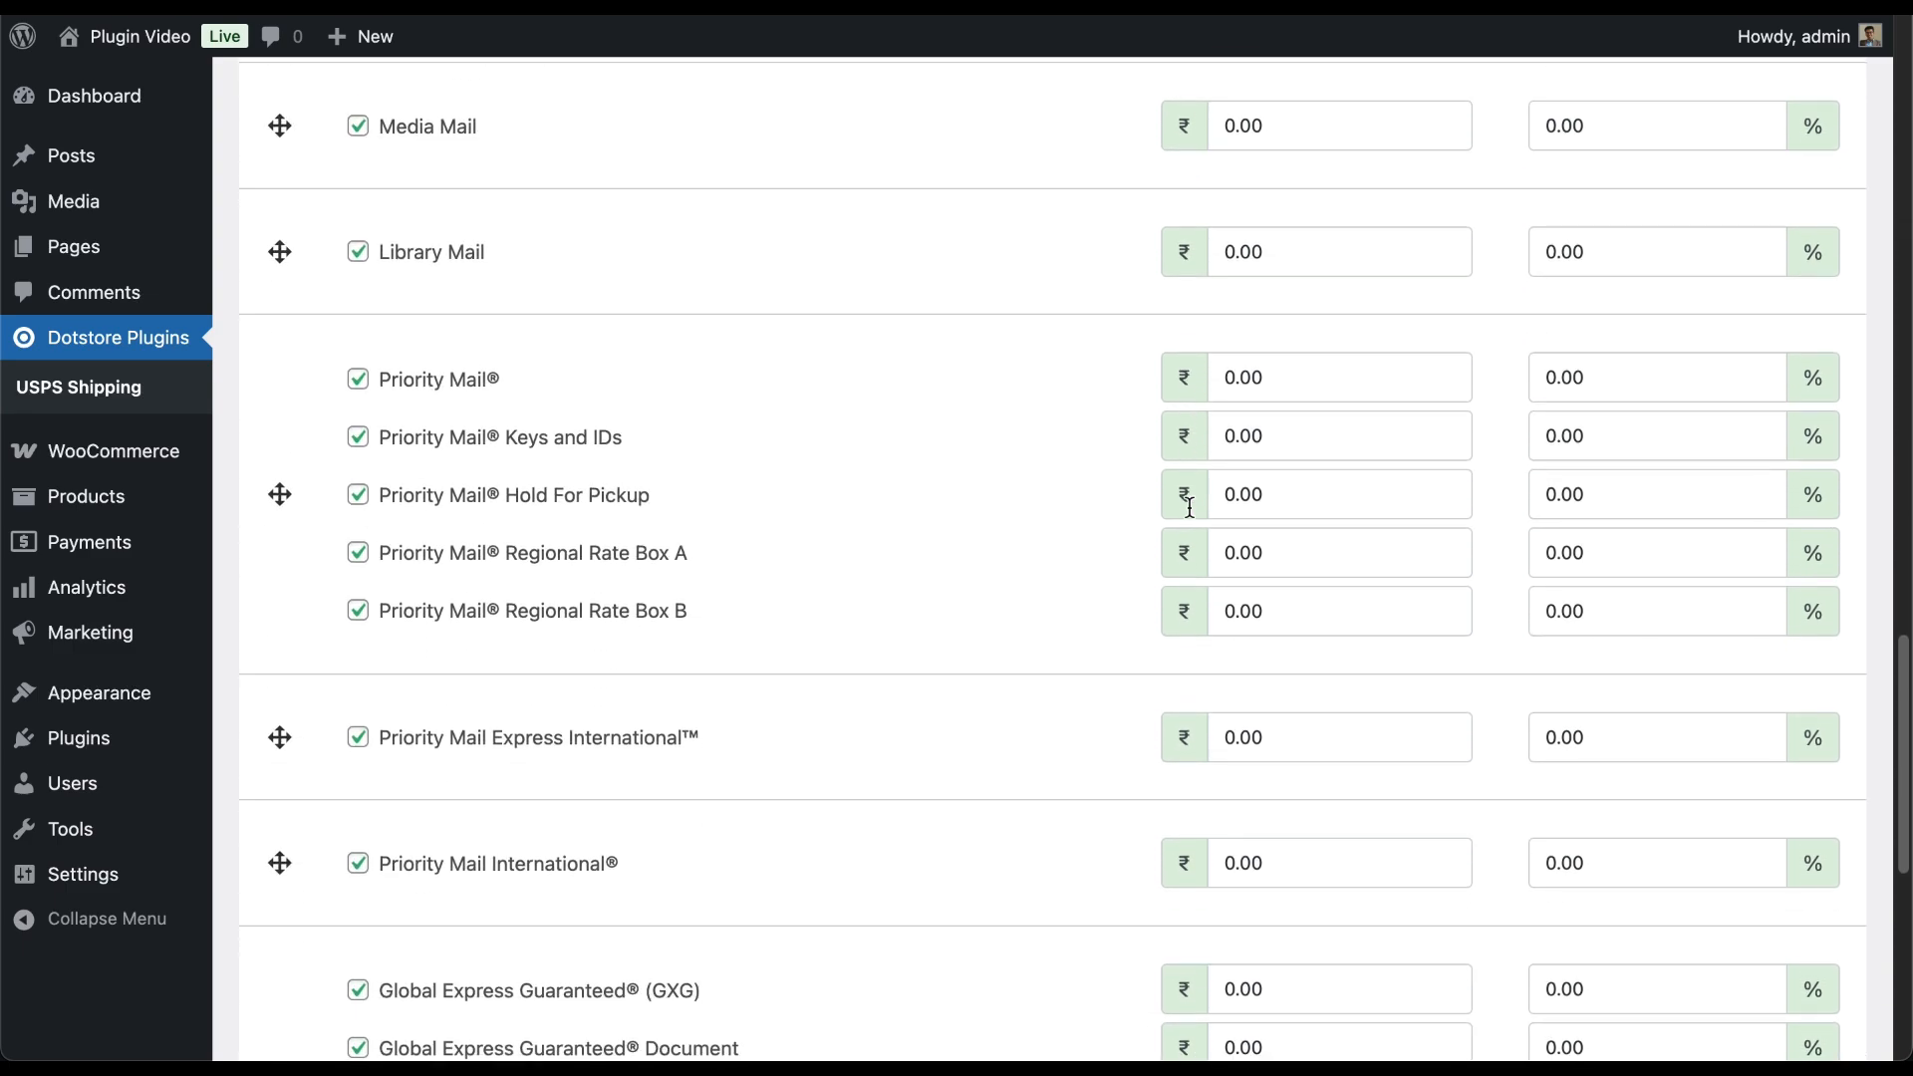
pyautogui.scroll(-7, 1190, 507)
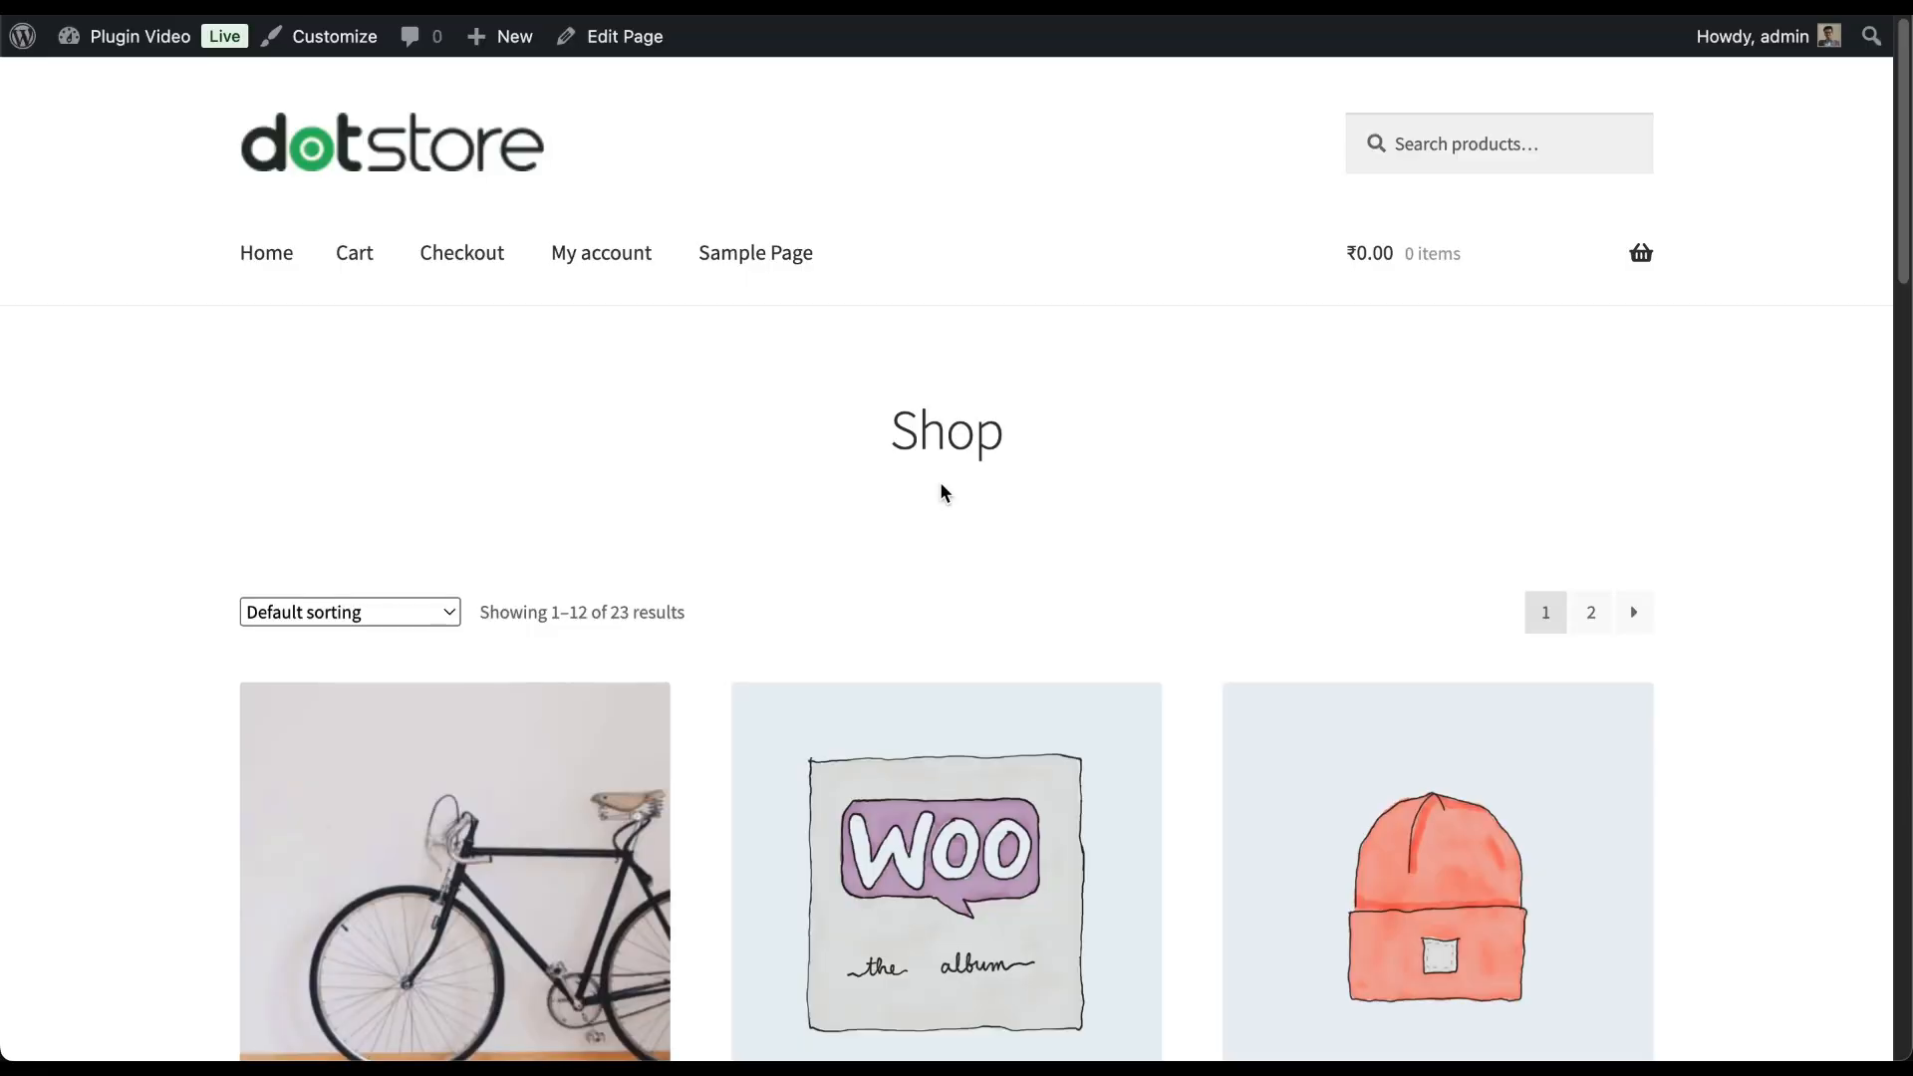
# - Add the 3-Speed Bike to the cart from the storefront's Shop page and view the cart
pyautogui.scroll(-1, 947, 487)
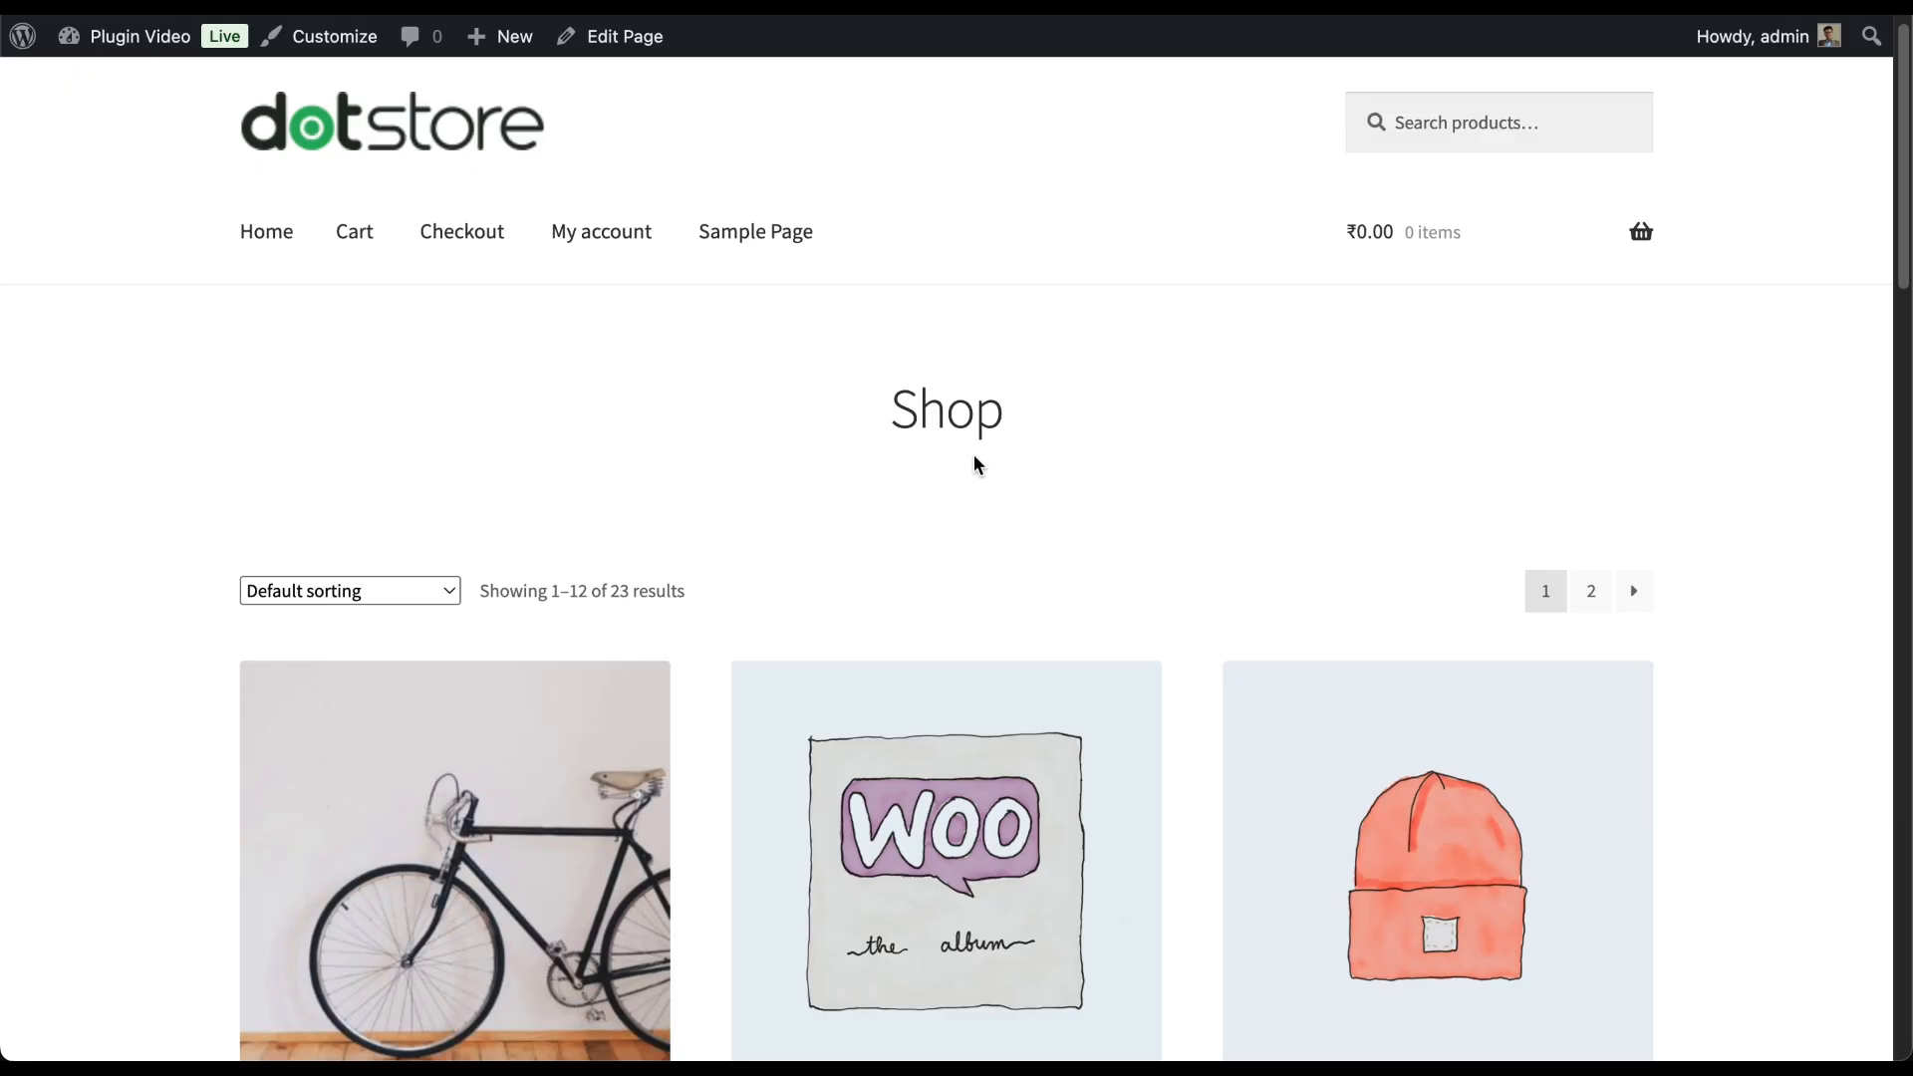
pyautogui.scroll(-3, 974, 456)
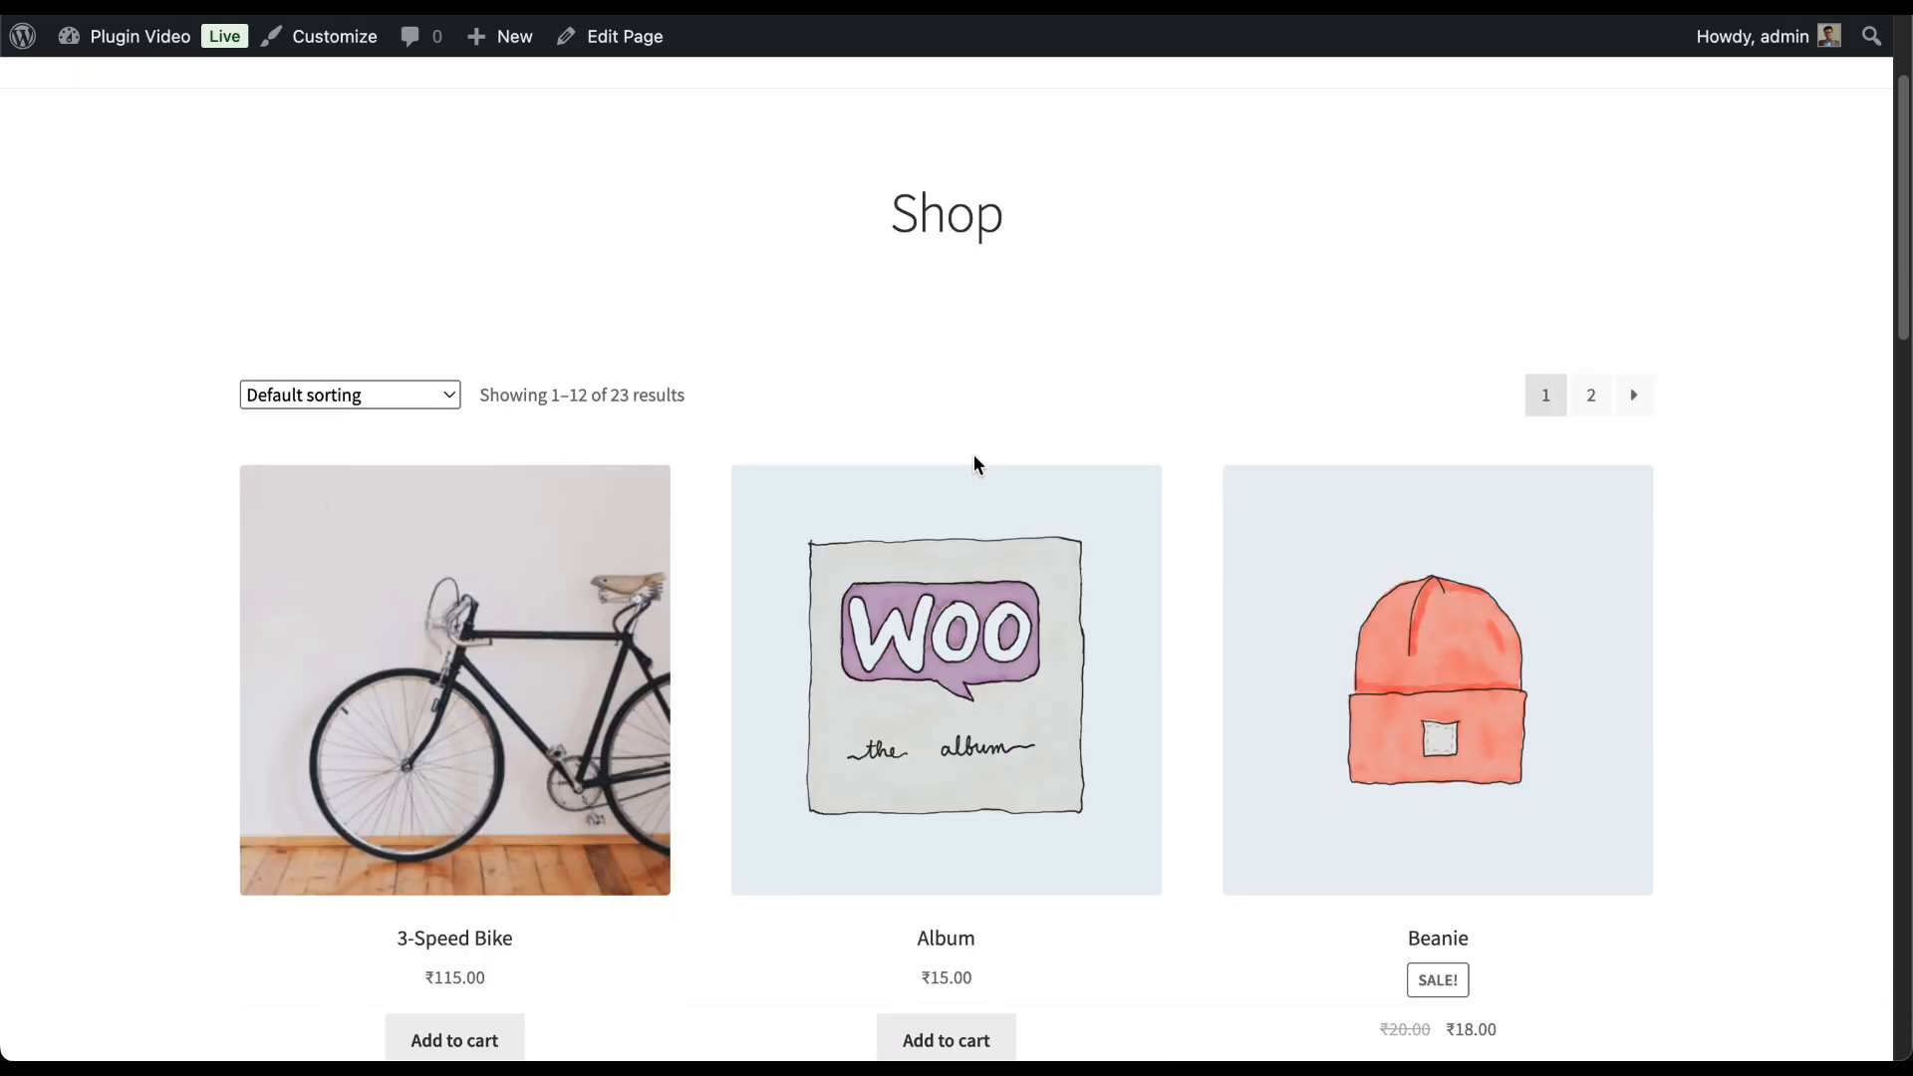
pyautogui.scroll(-4, 973, 457)
pyautogui.scroll(4, 974, 456)
pyautogui.scroll(-2, 974, 457)
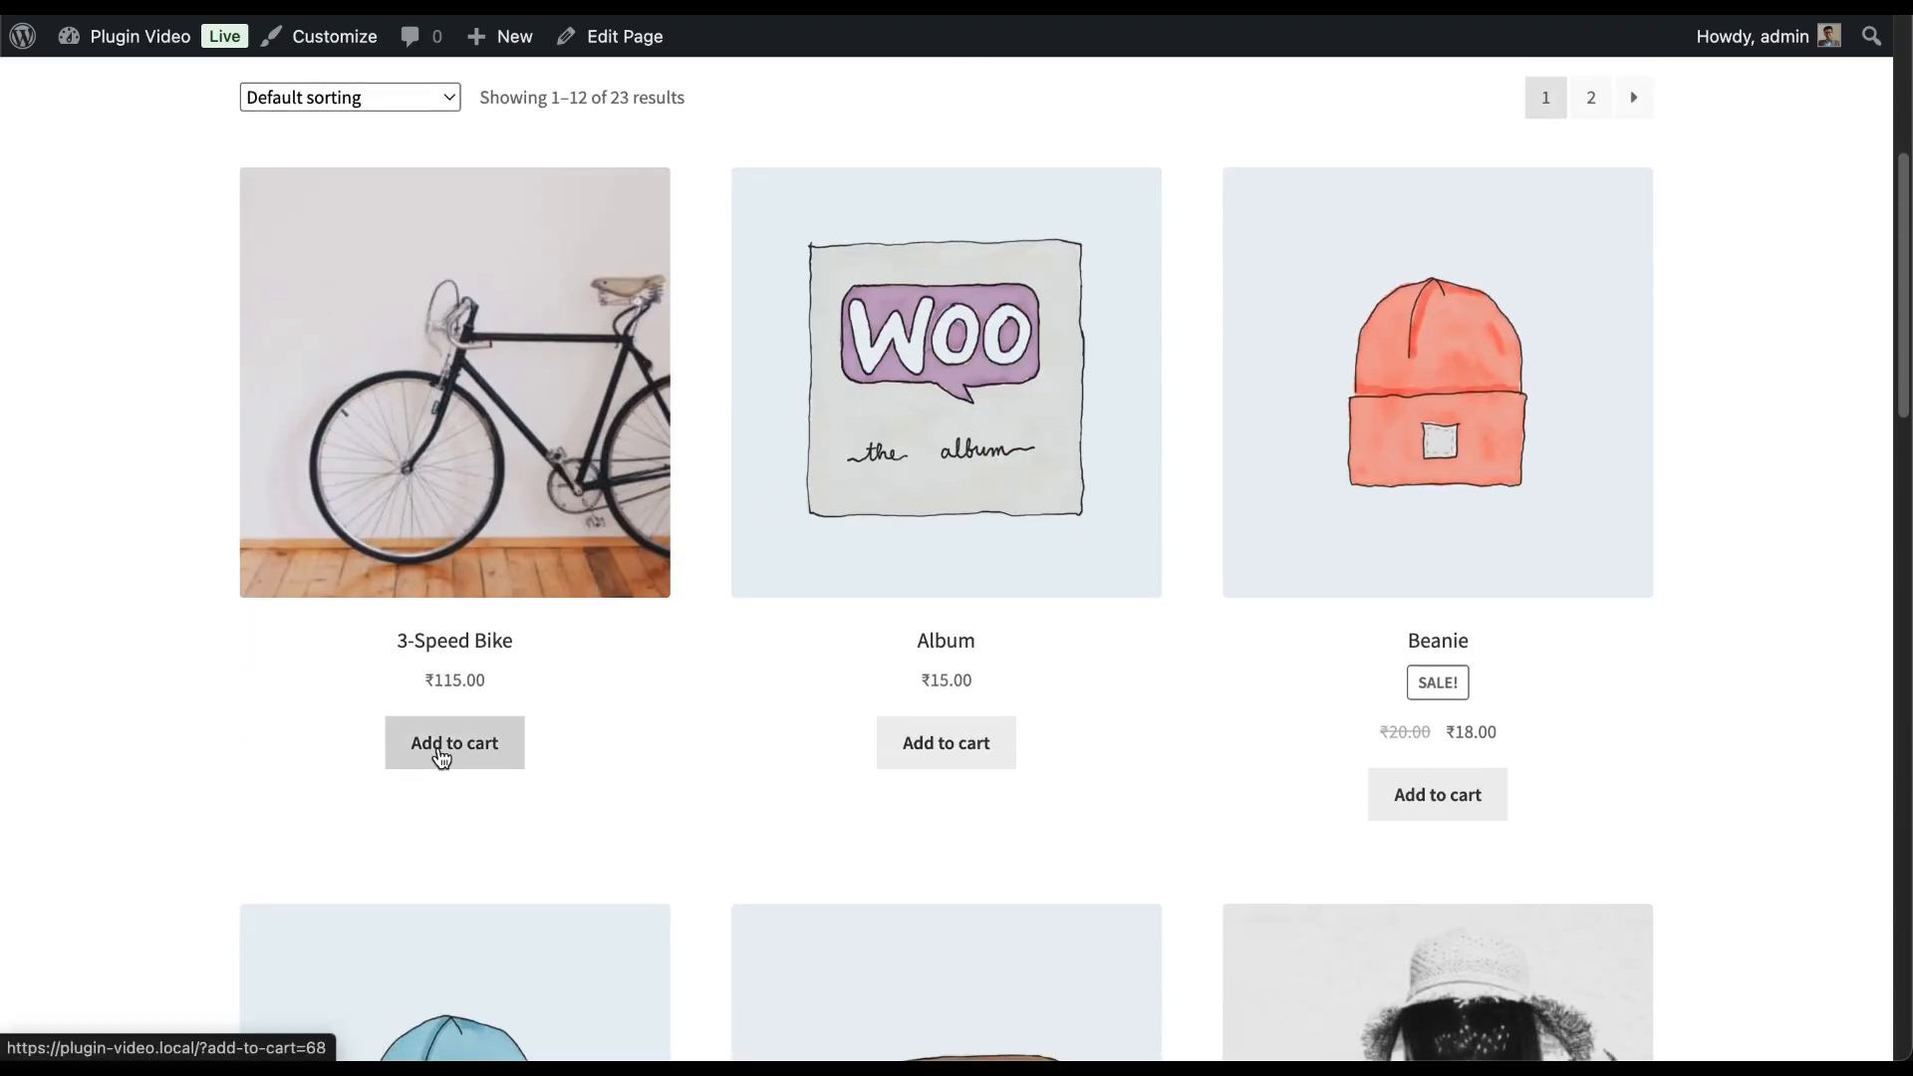
pyautogui.click(441, 755)
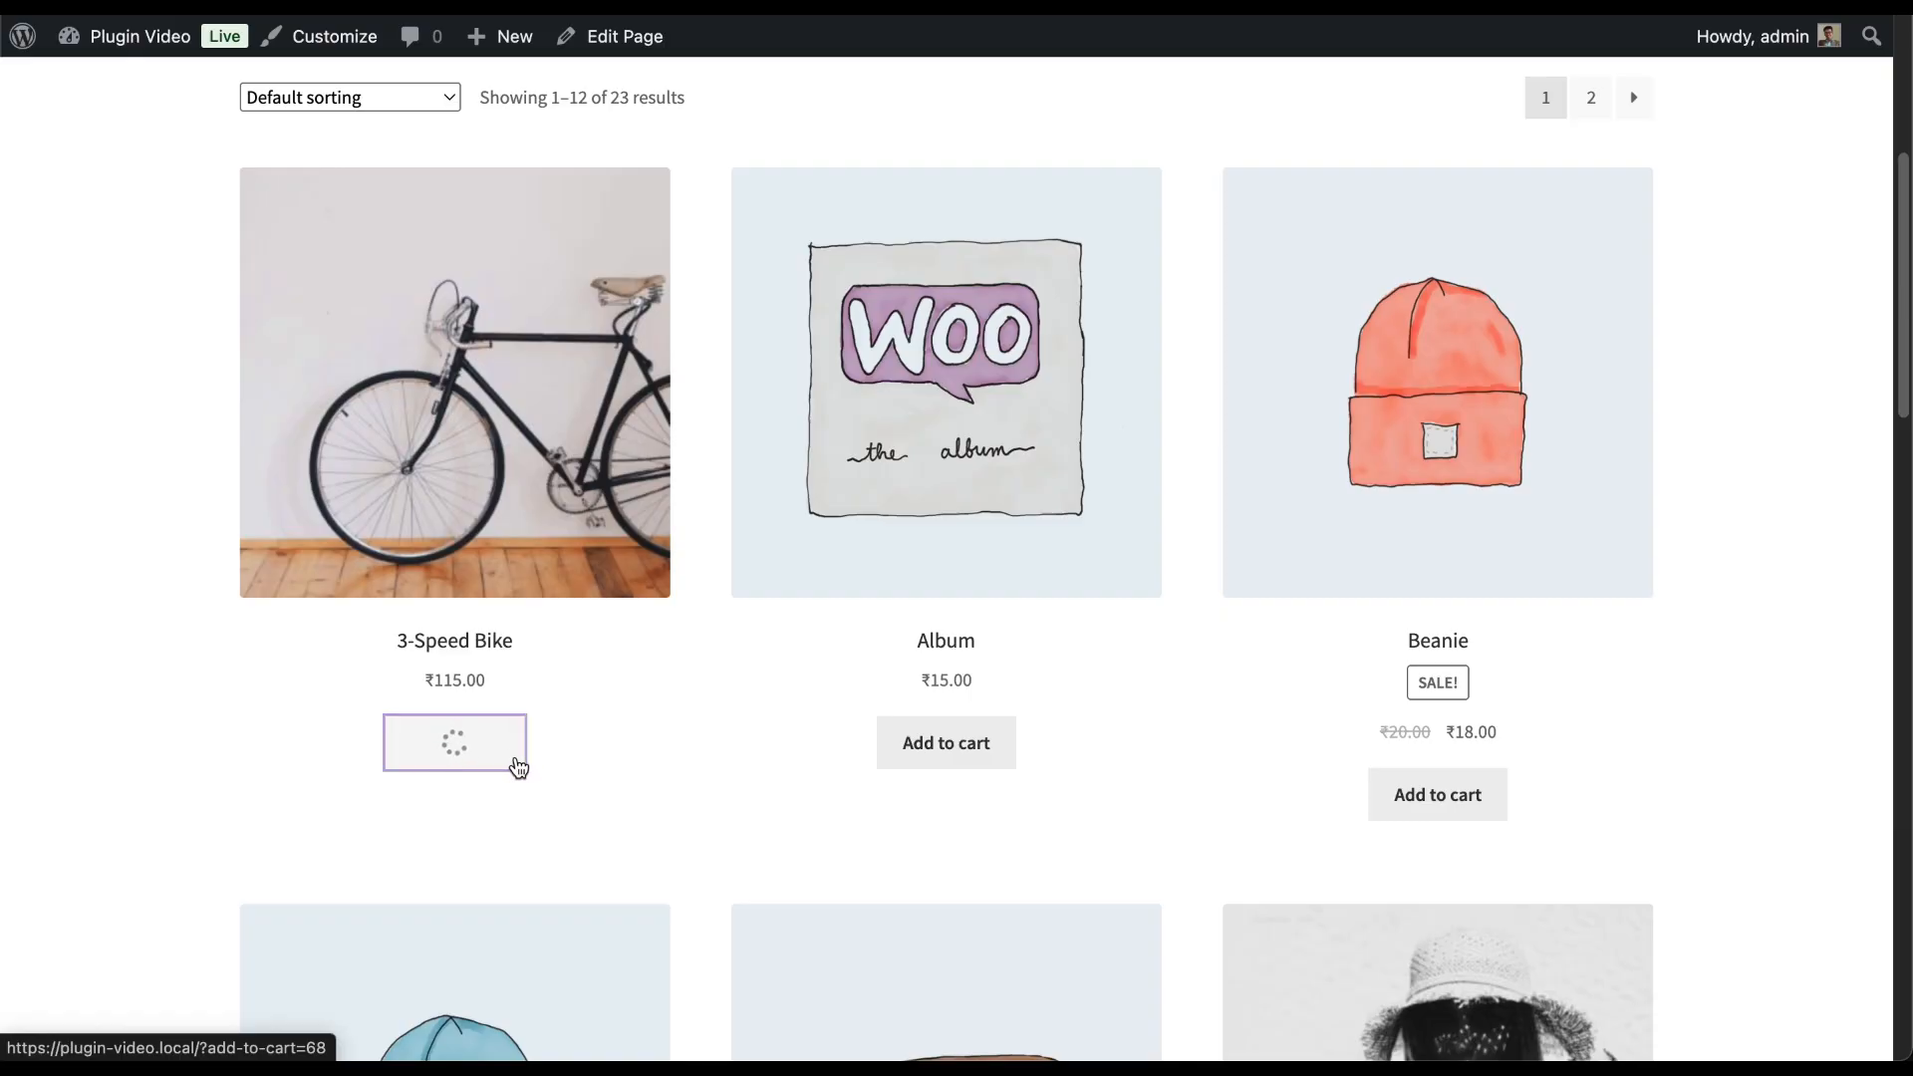
pyautogui.click(525, 744)
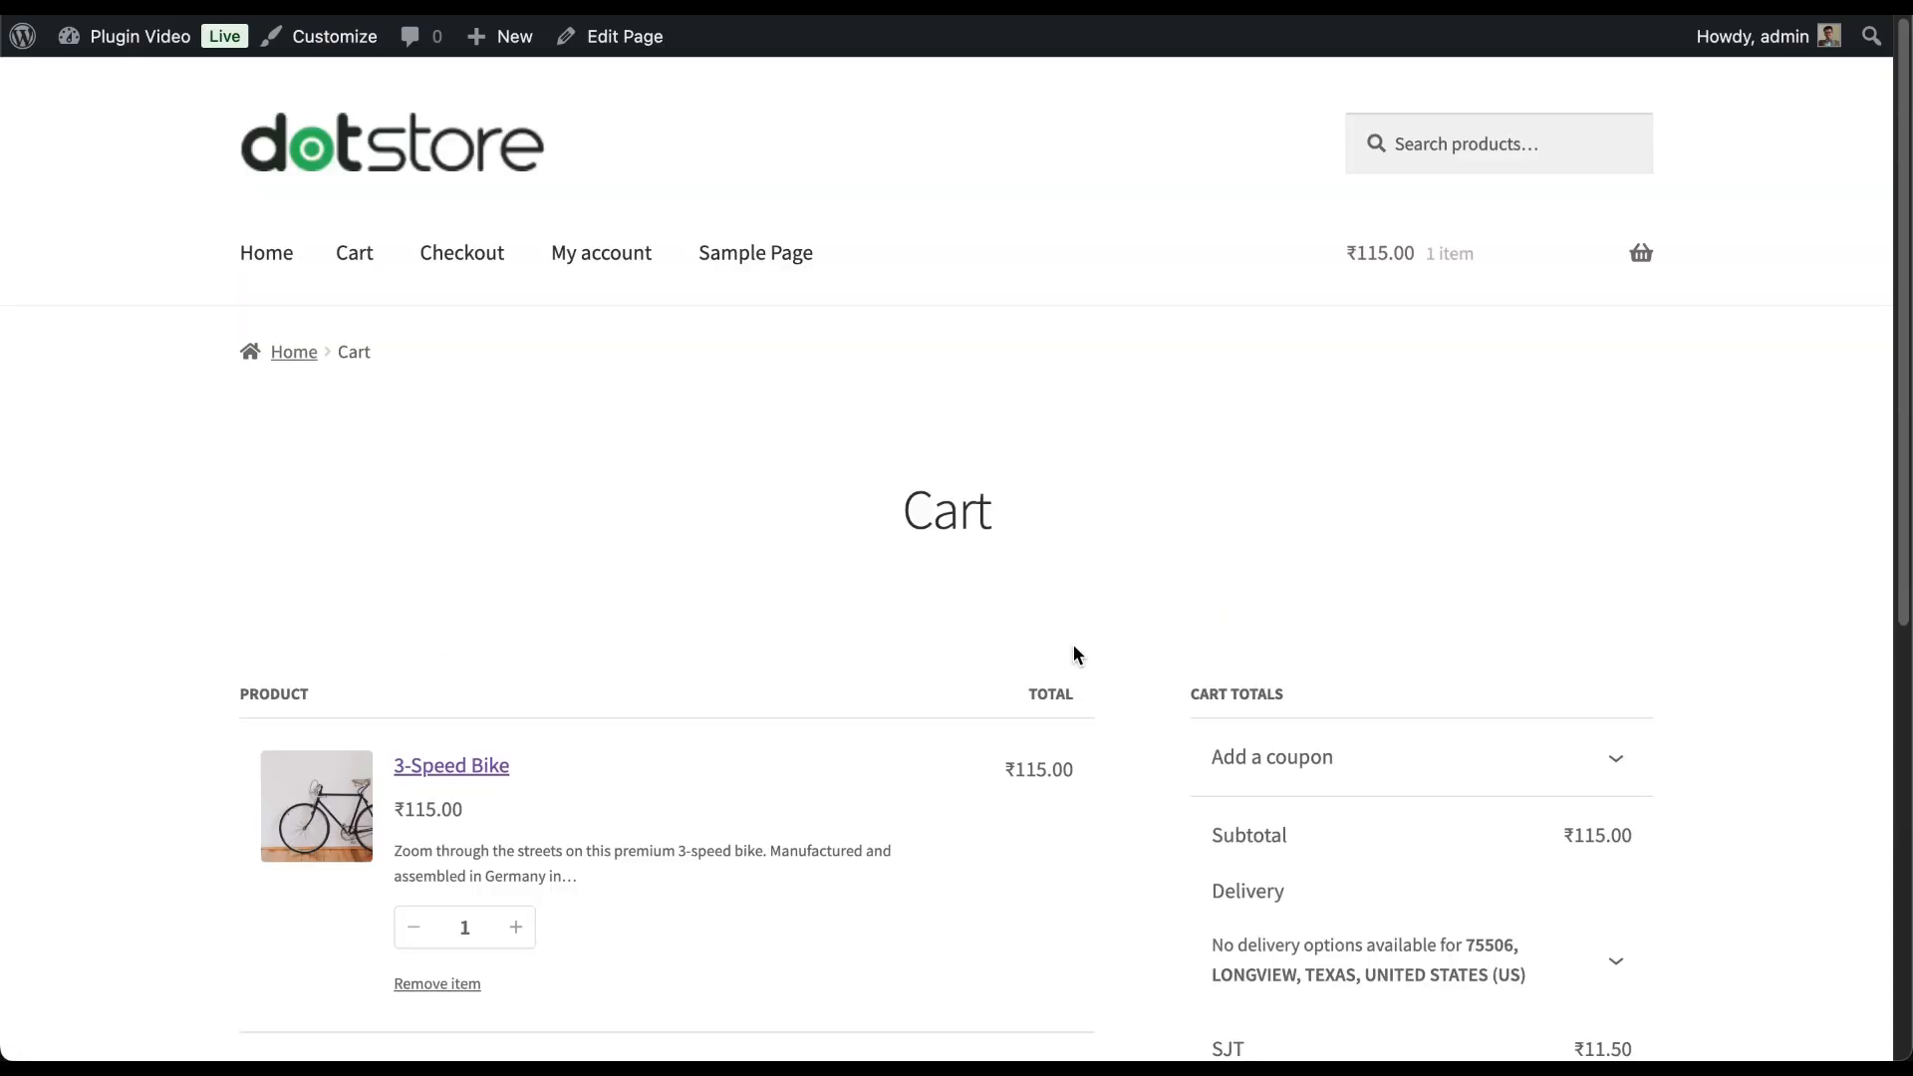
# - Set the ZIP code of the cart's delivery address to 75601 and check the delivery options
pyautogui.scroll(-5, 1073, 647)
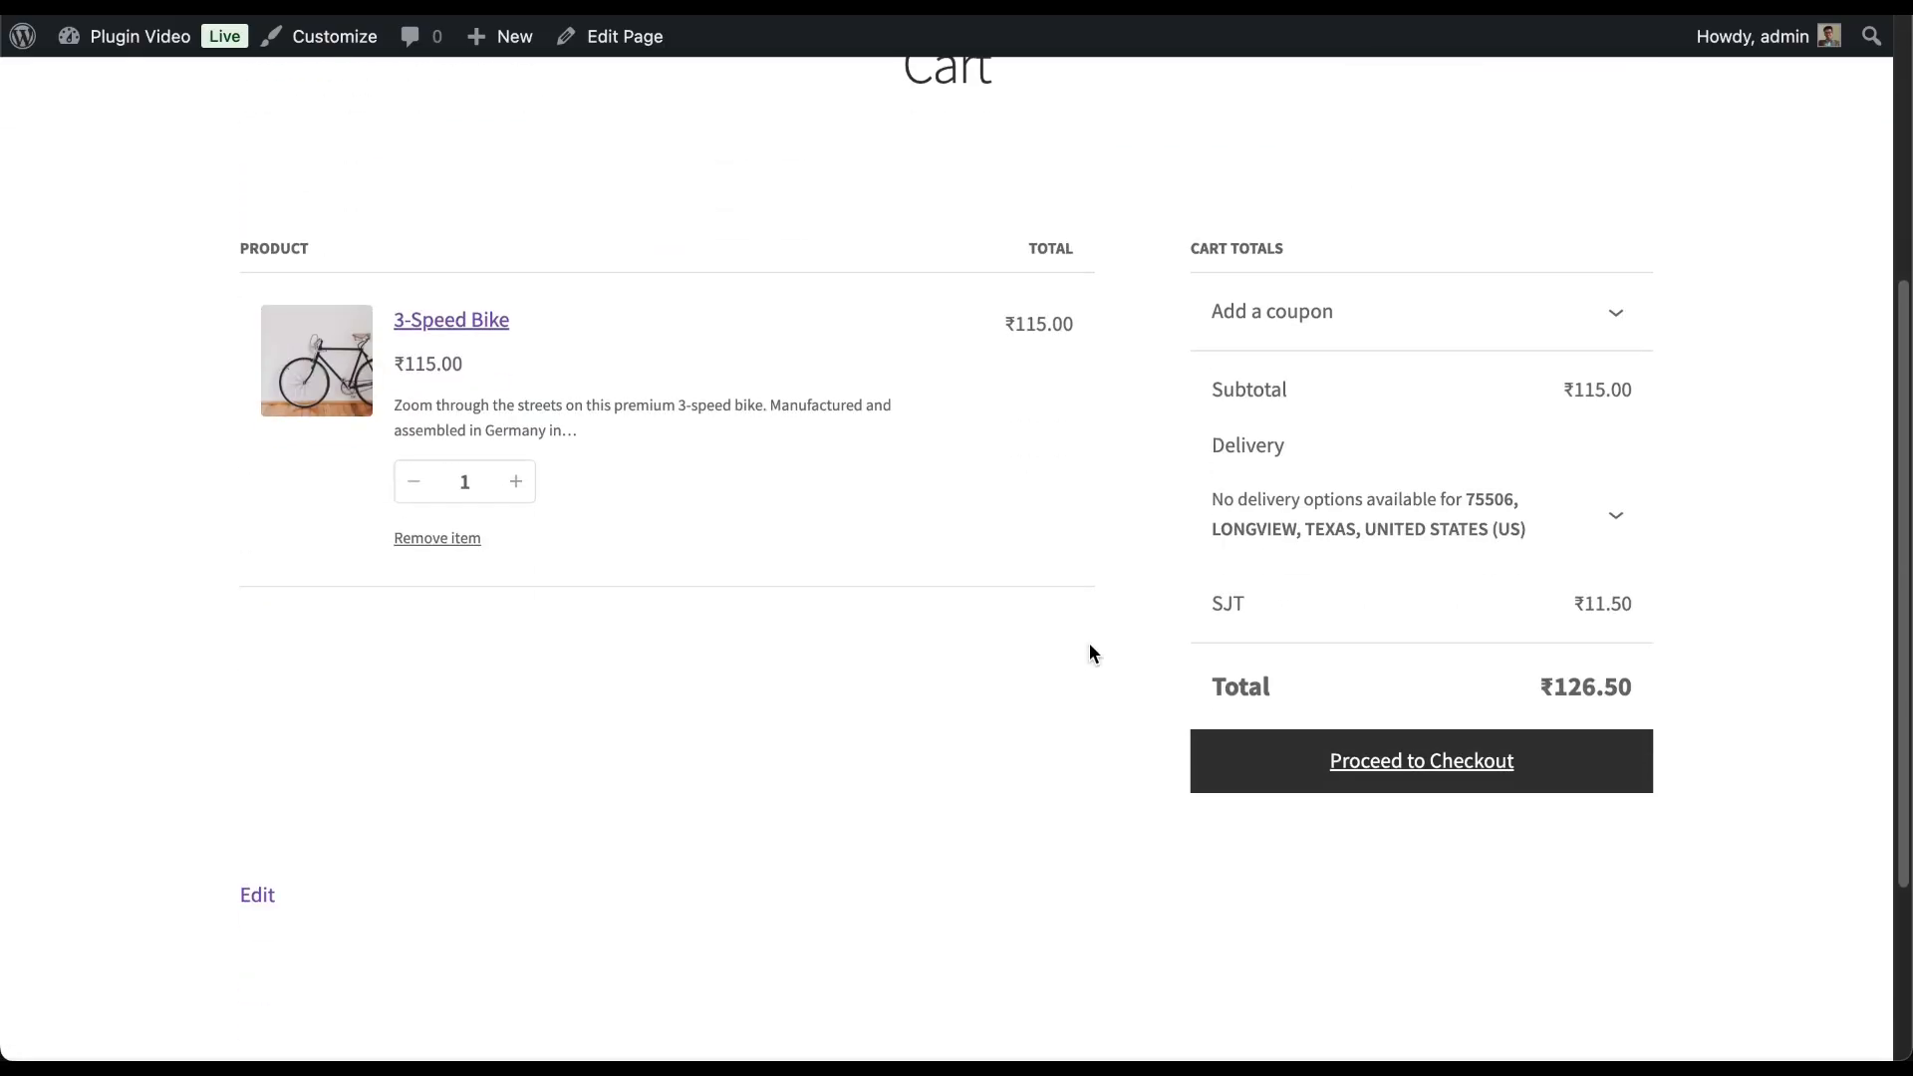
pyautogui.click(1403, 531)
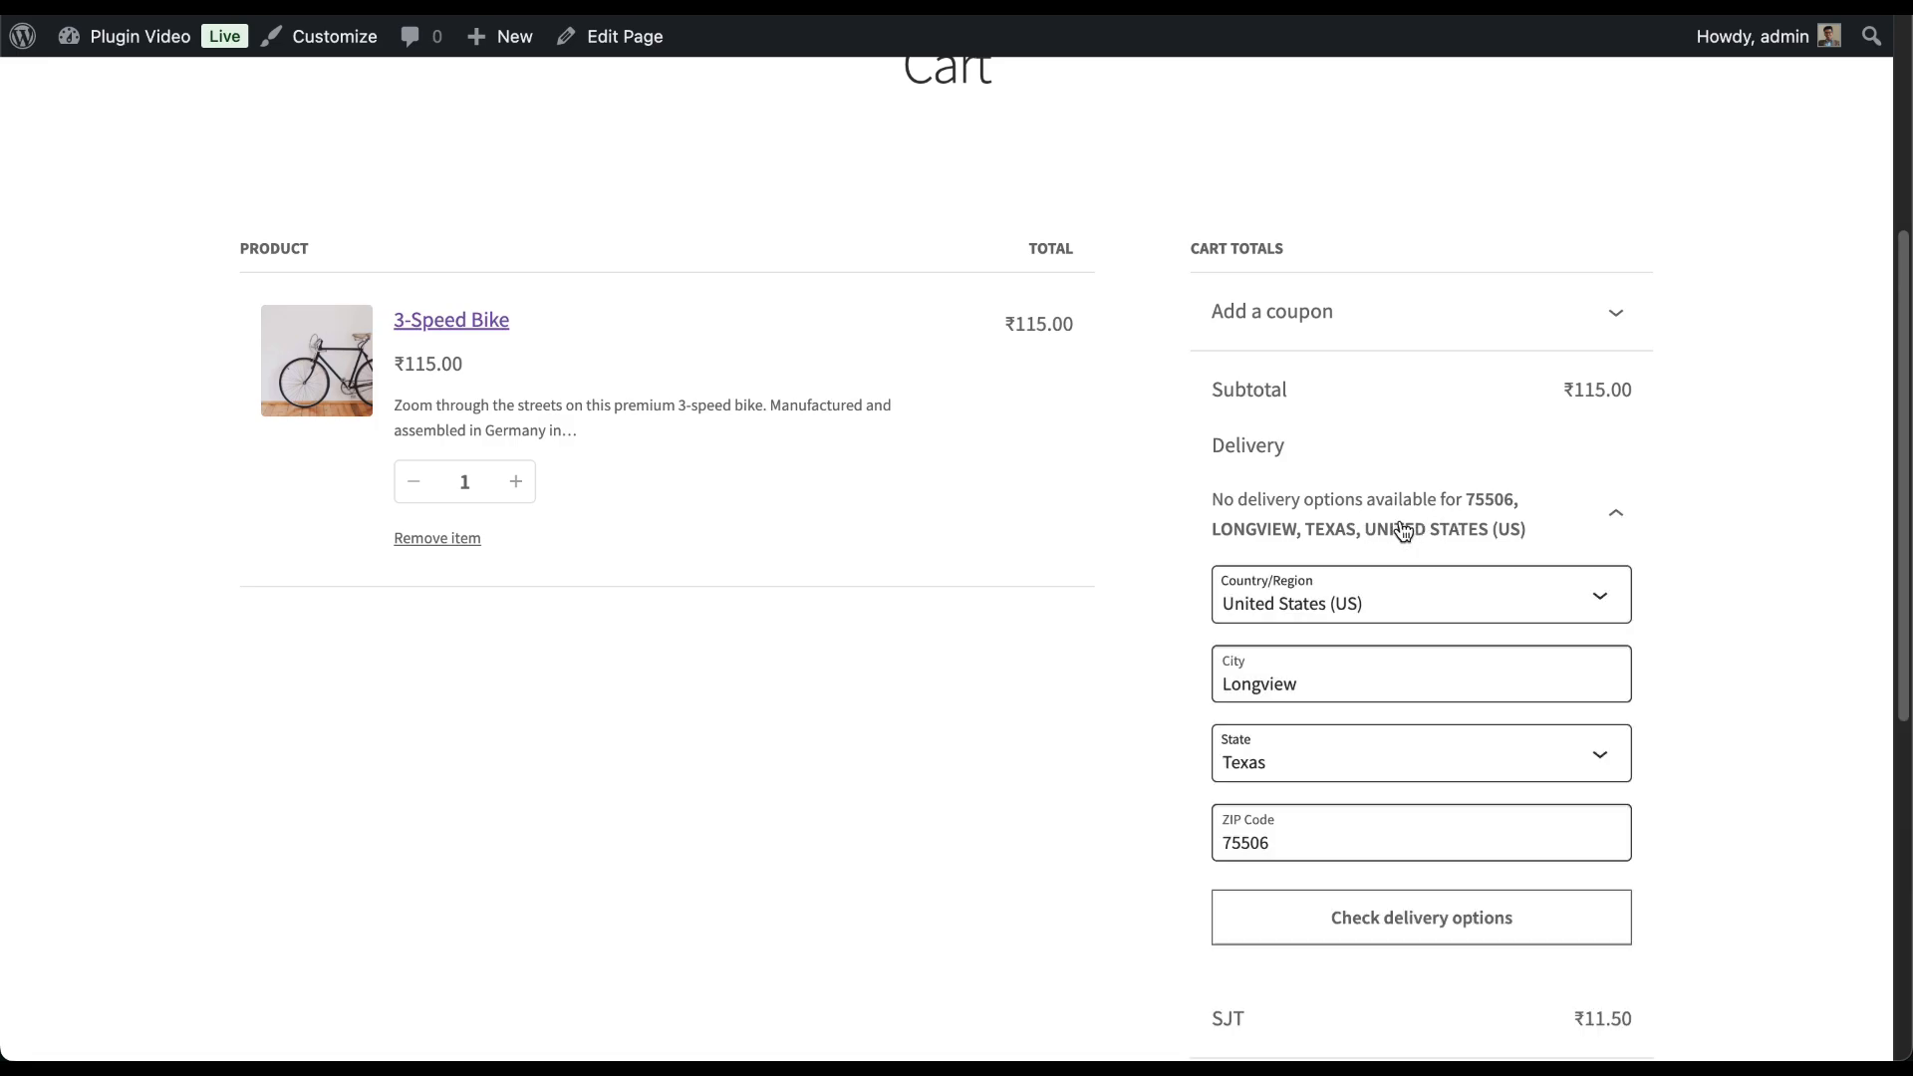
pyautogui.click(1350, 681)
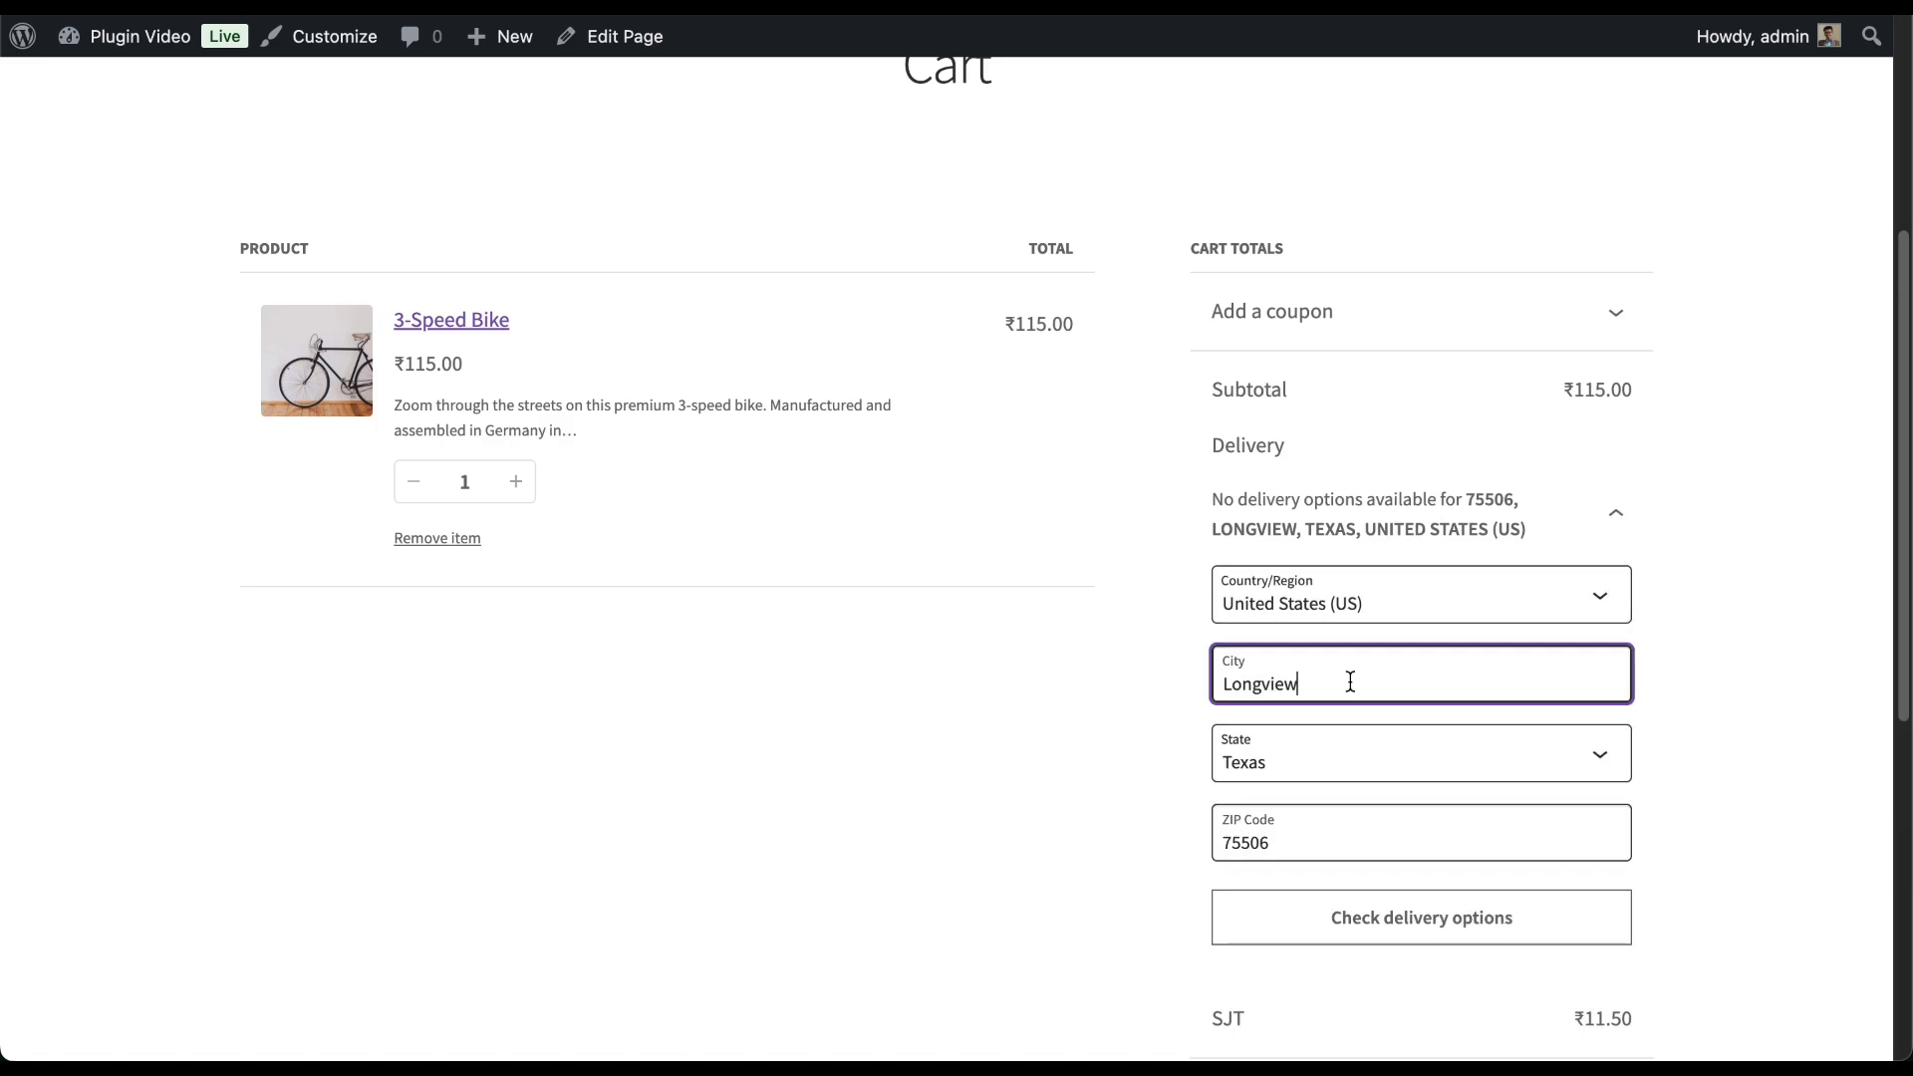
pyautogui.click(1337, 763)
pyautogui.click(1337, 764)
pyautogui.click(1329, 845)
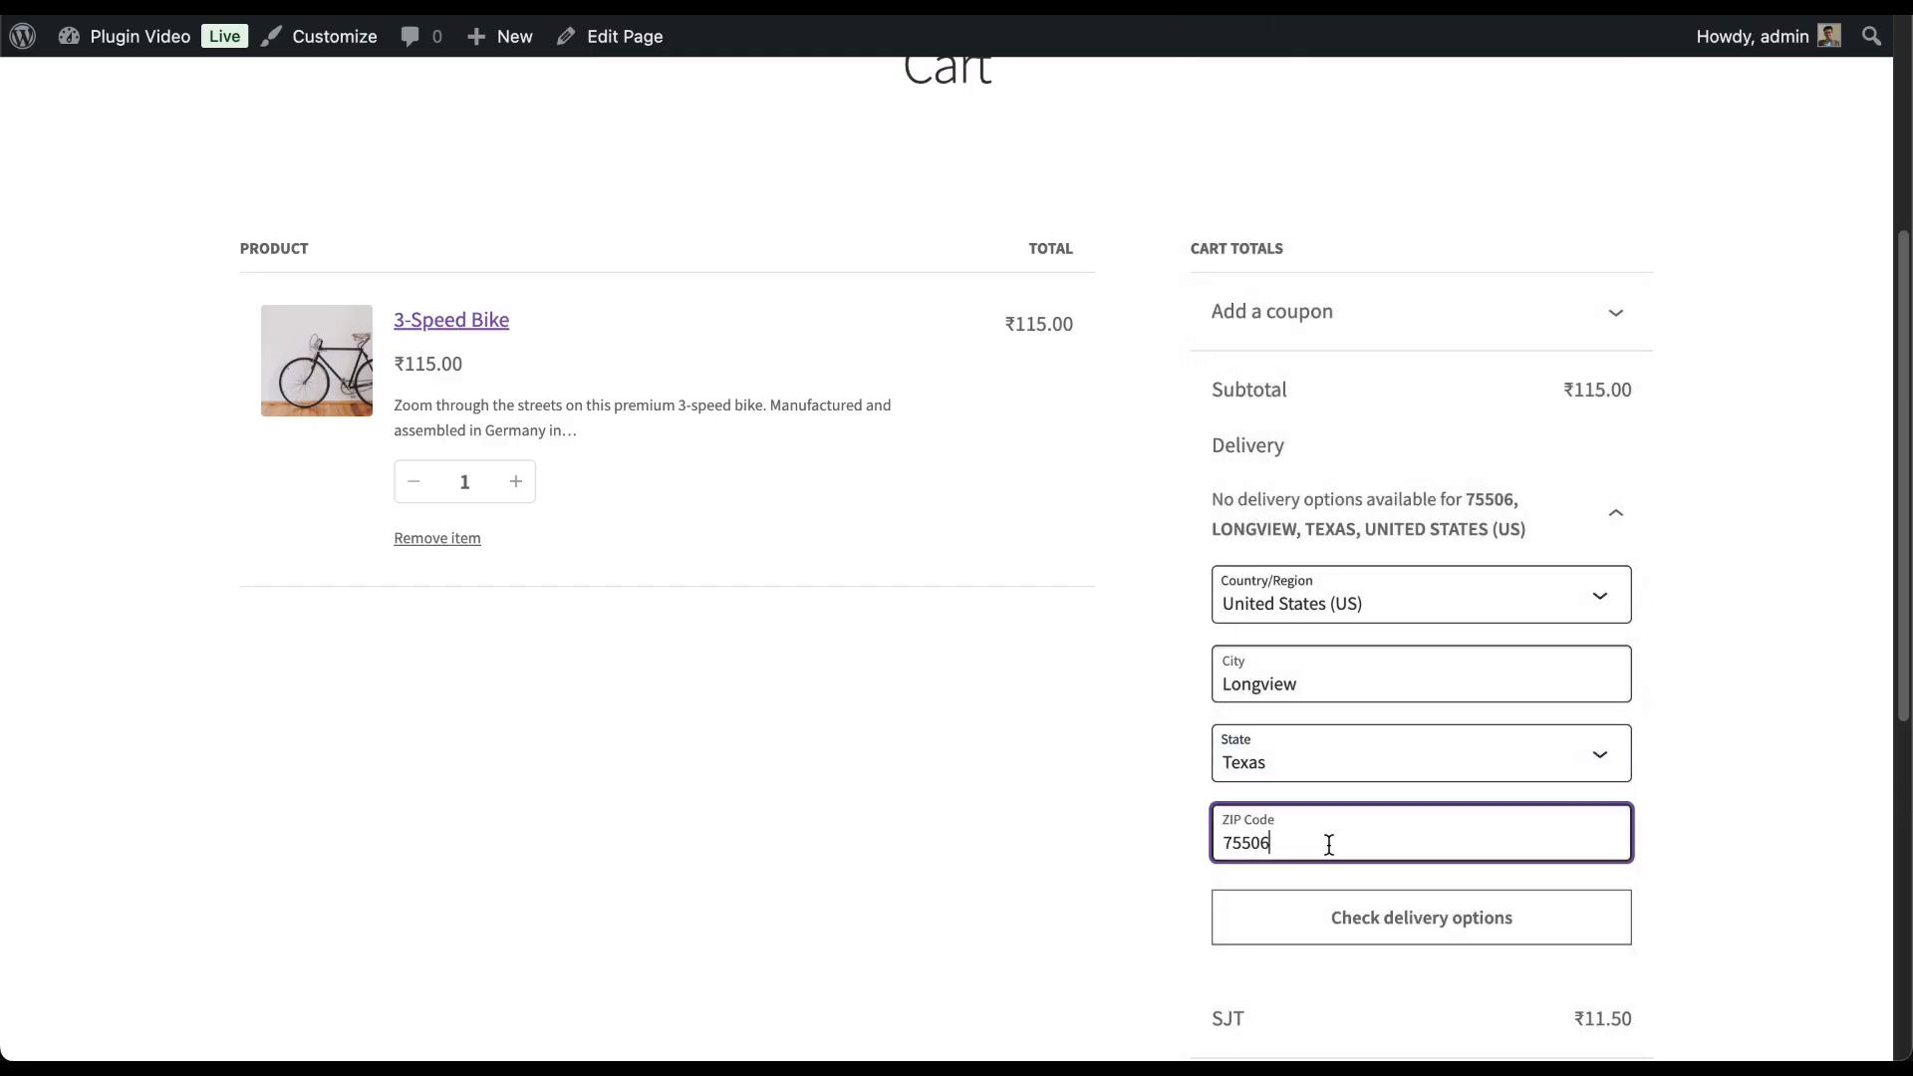
pyautogui.press('BackSpace')
pyautogui.press('BackSpace')
pyautogui.press('BackSpace')
pyautogui.write('601')
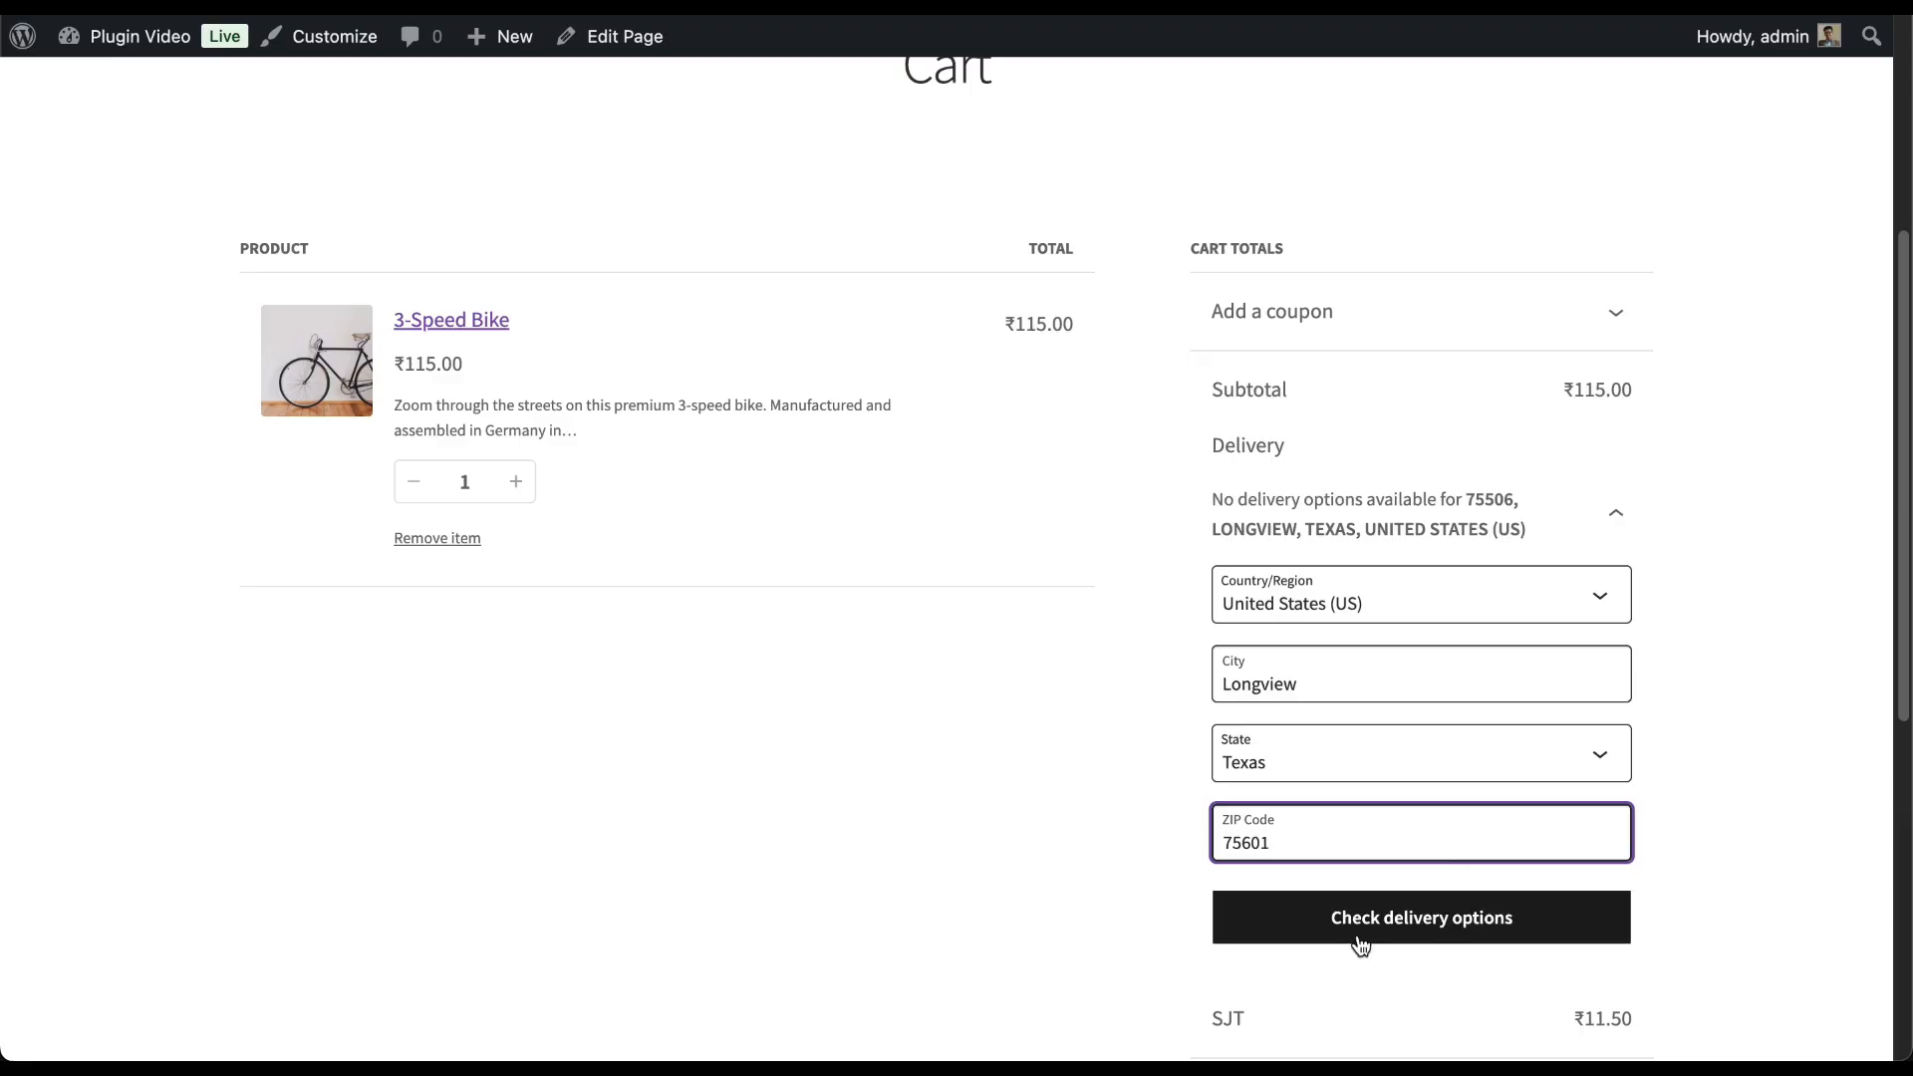
pyautogui.click(1445, 924)
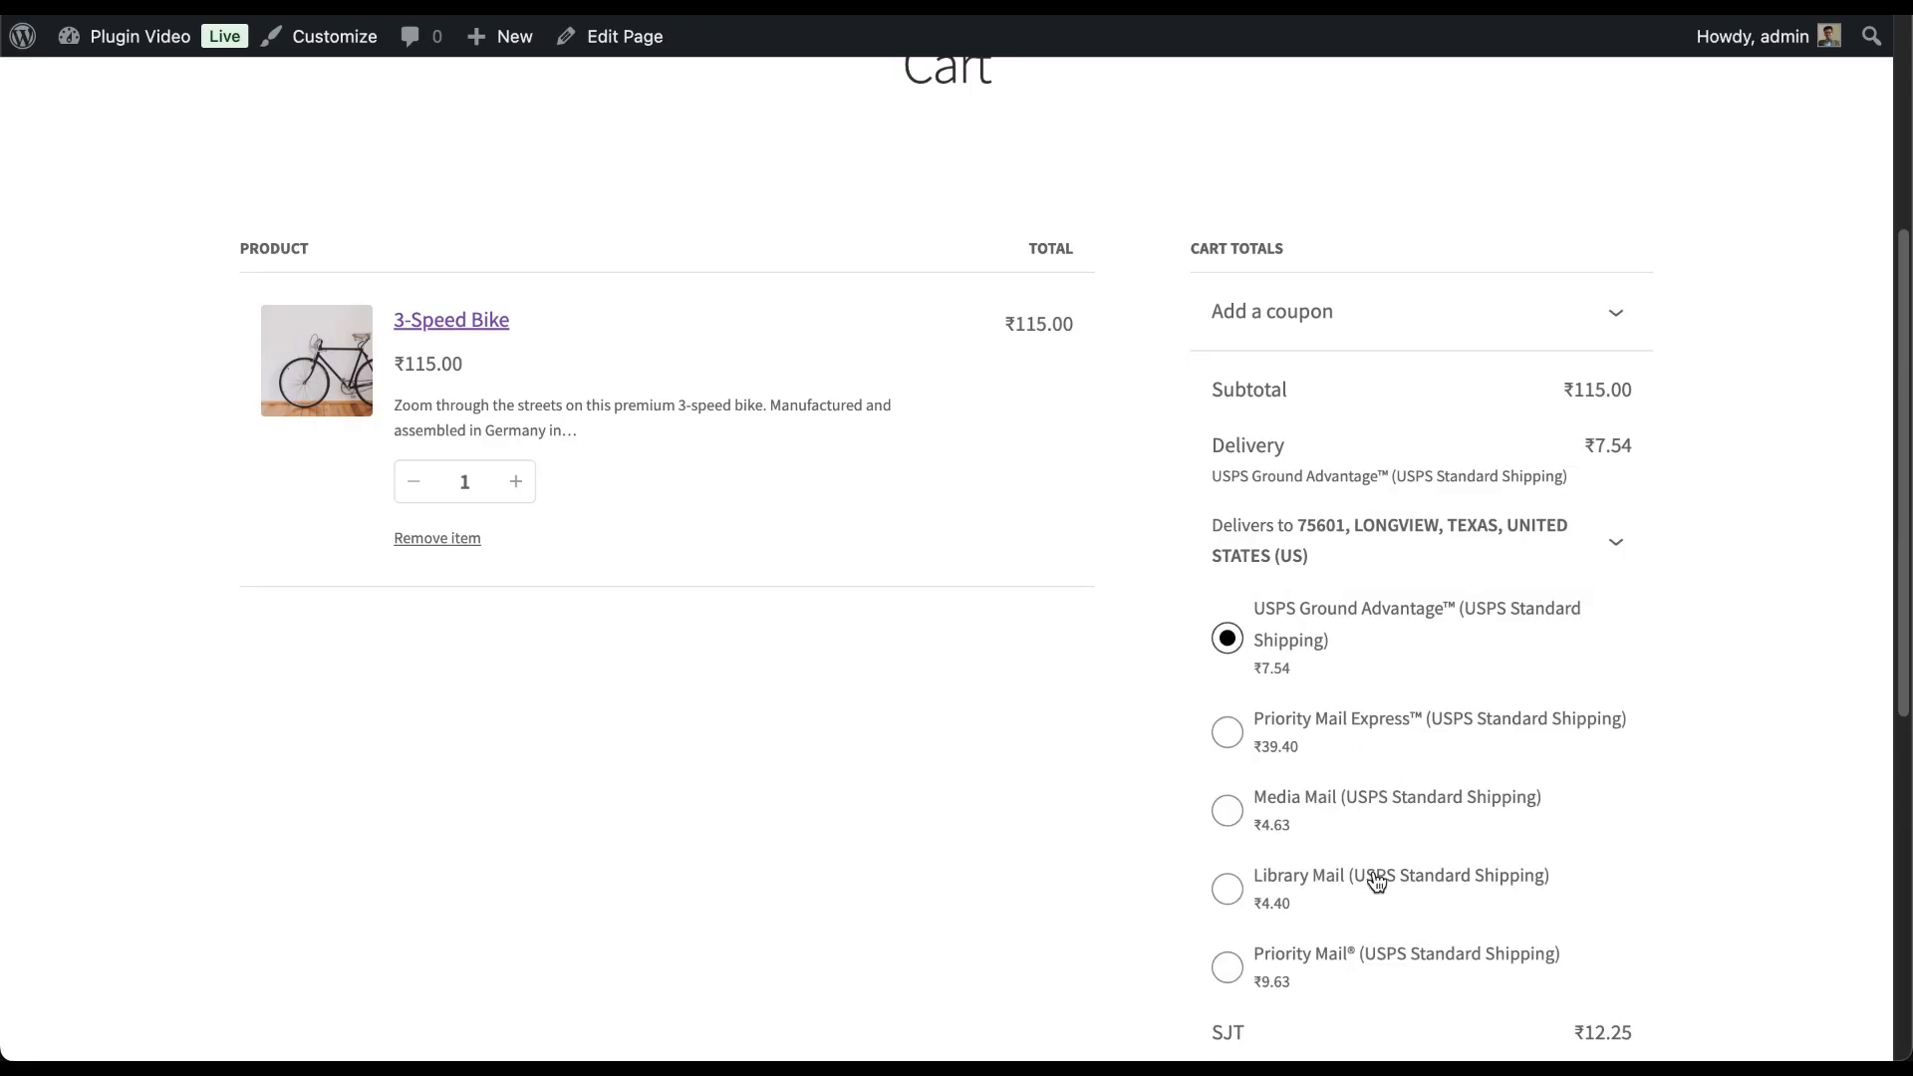
# - Choose Priority Mail Express (USPS Standard Shipping) as the cart's delivery option and proceed to checkout
pyautogui.scroll(-1, 1350, 693)
pyautogui.scroll(-3, 1353, 700)
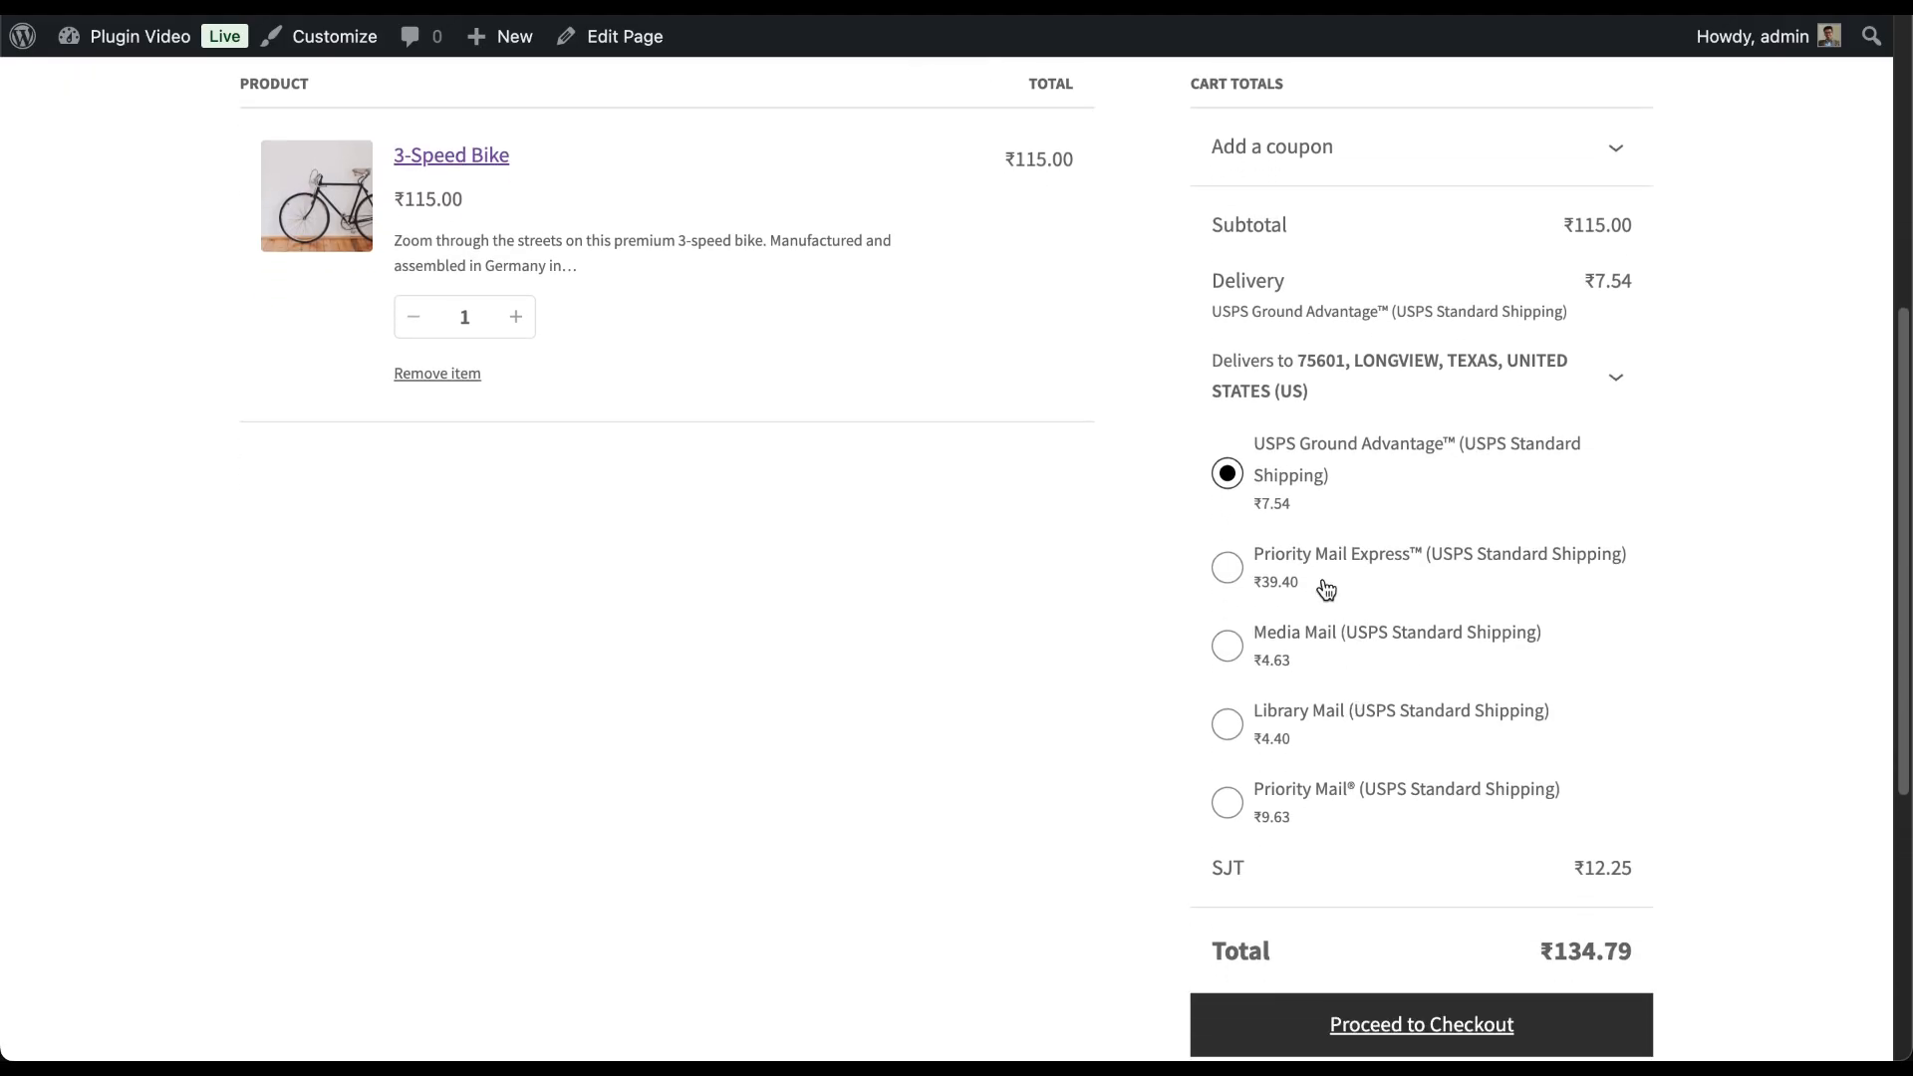
pyautogui.click(1229, 565)
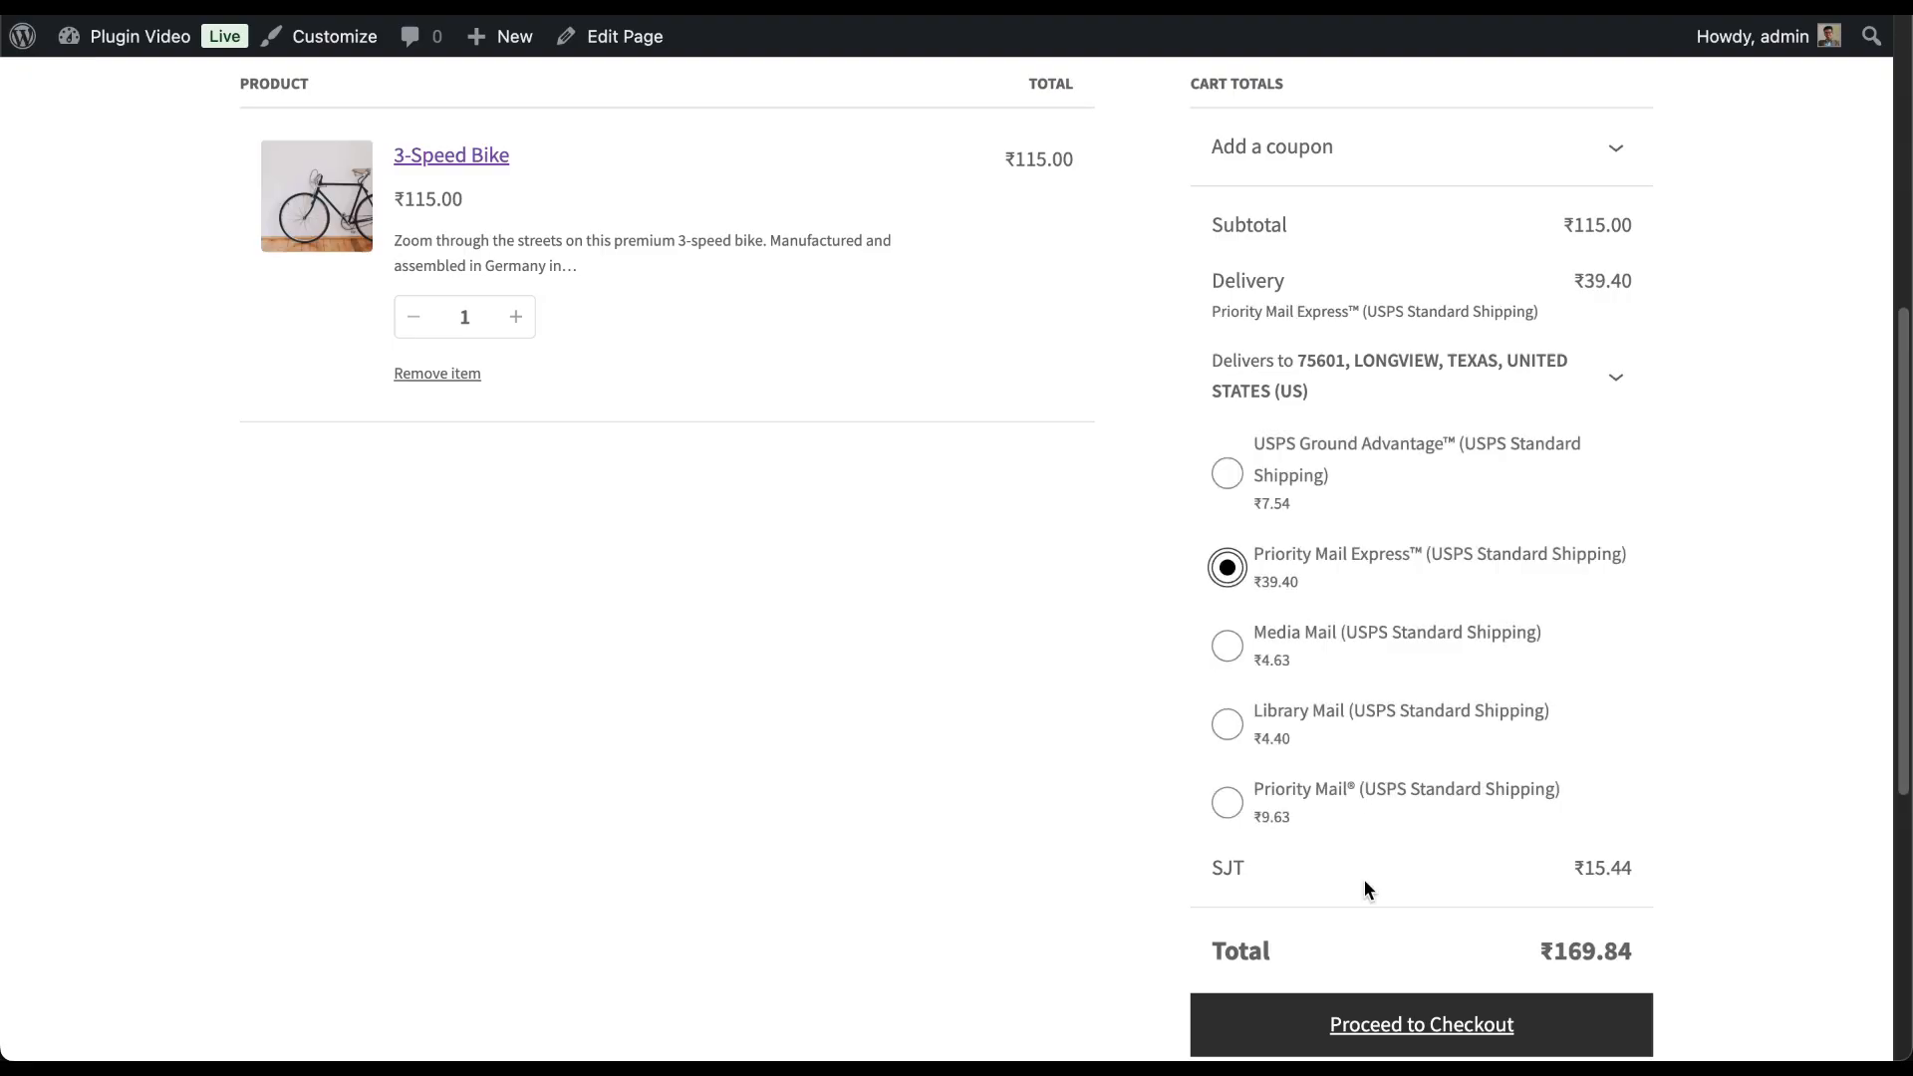
pyautogui.click(1375, 1040)
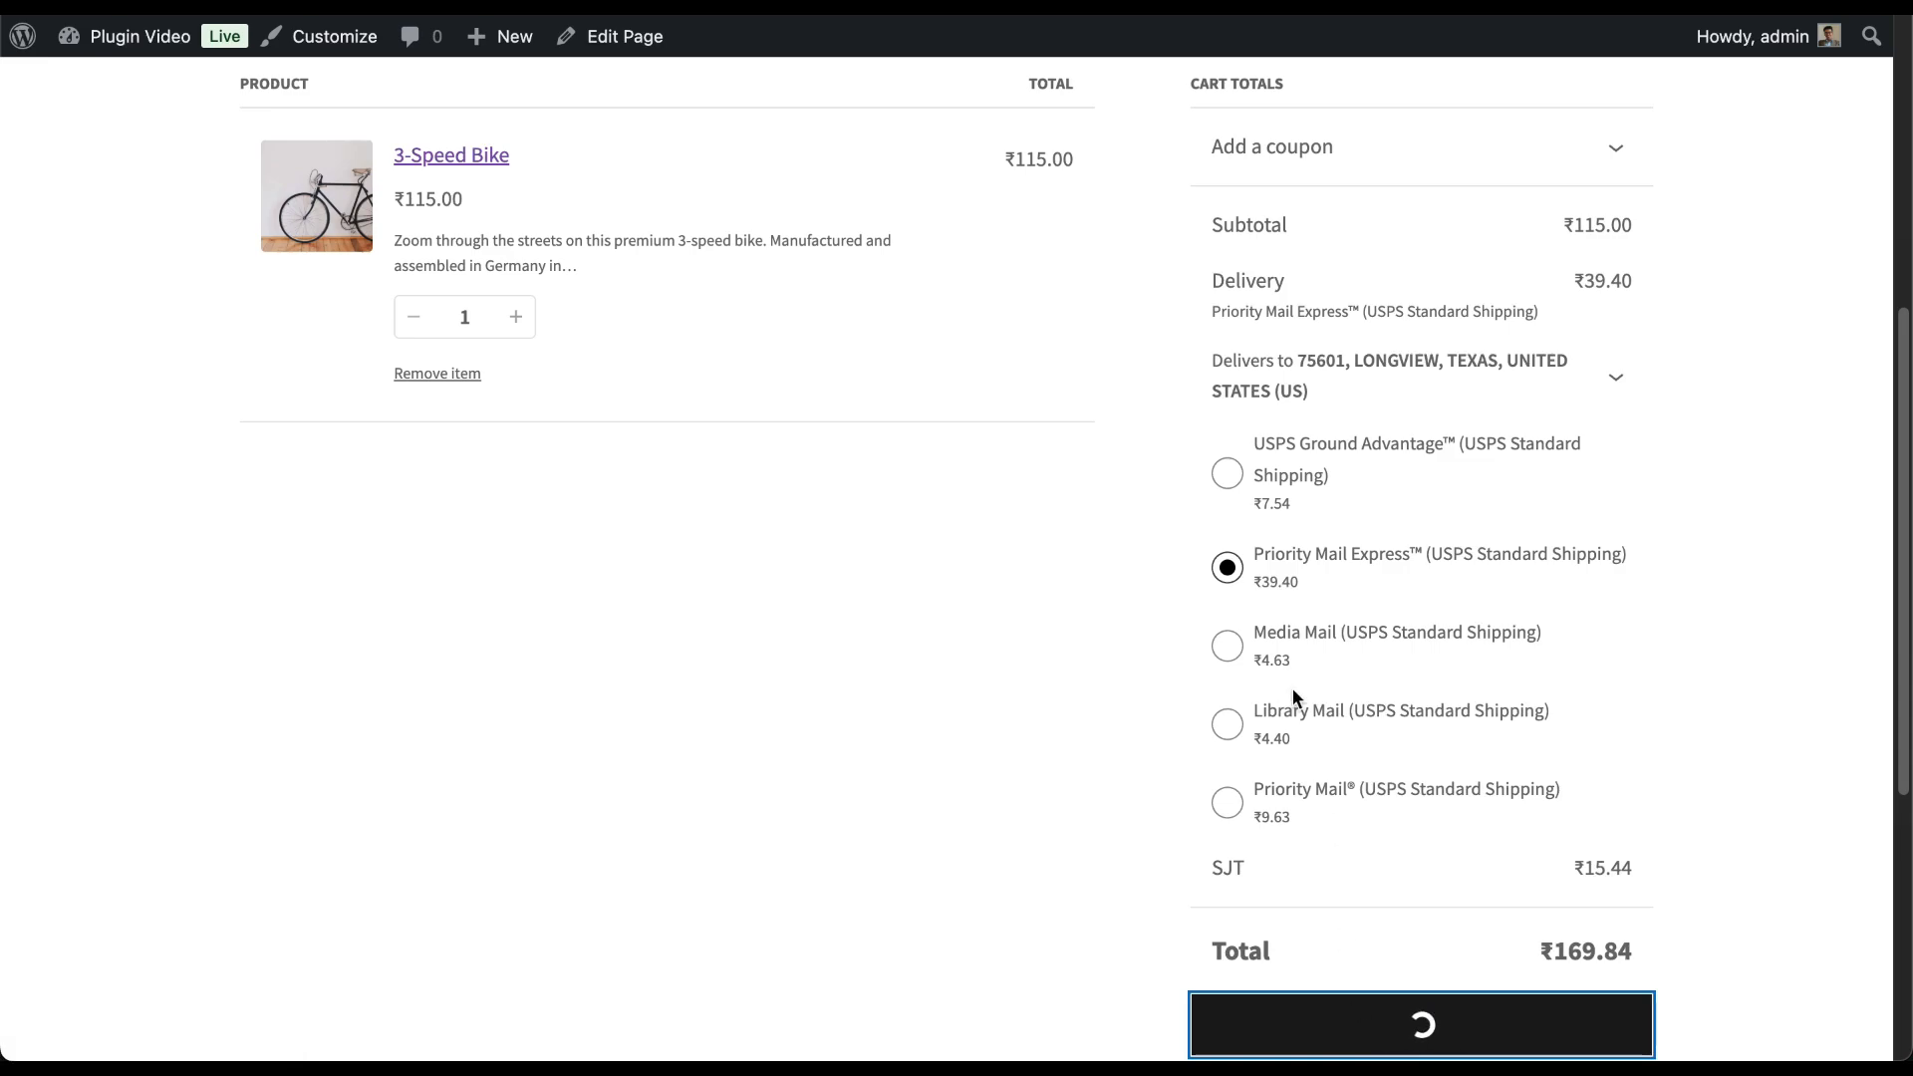
# - Review the delivery method and shipping options at checkout, and place the order with Cash on delivery
pyautogui.scroll(-6, 1293, 687)
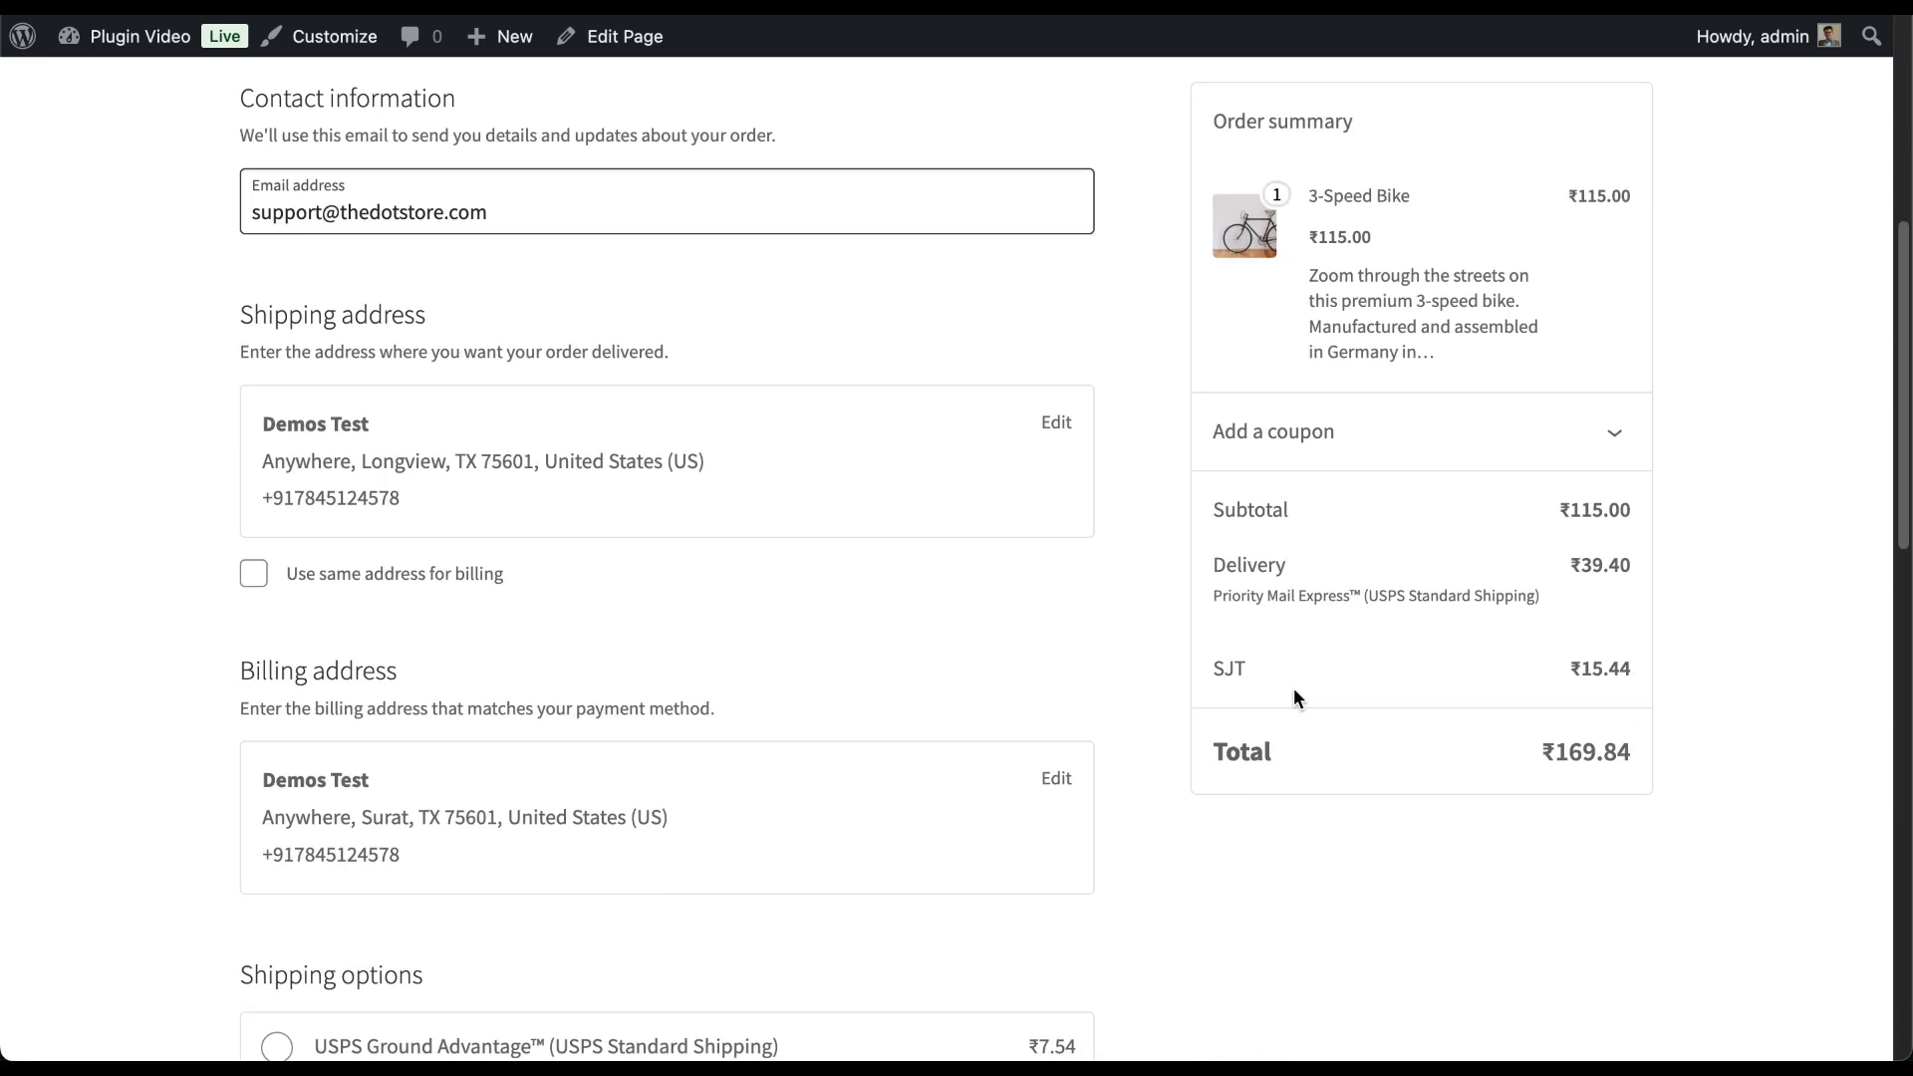
pyautogui.scroll(-3, 1293, 687)
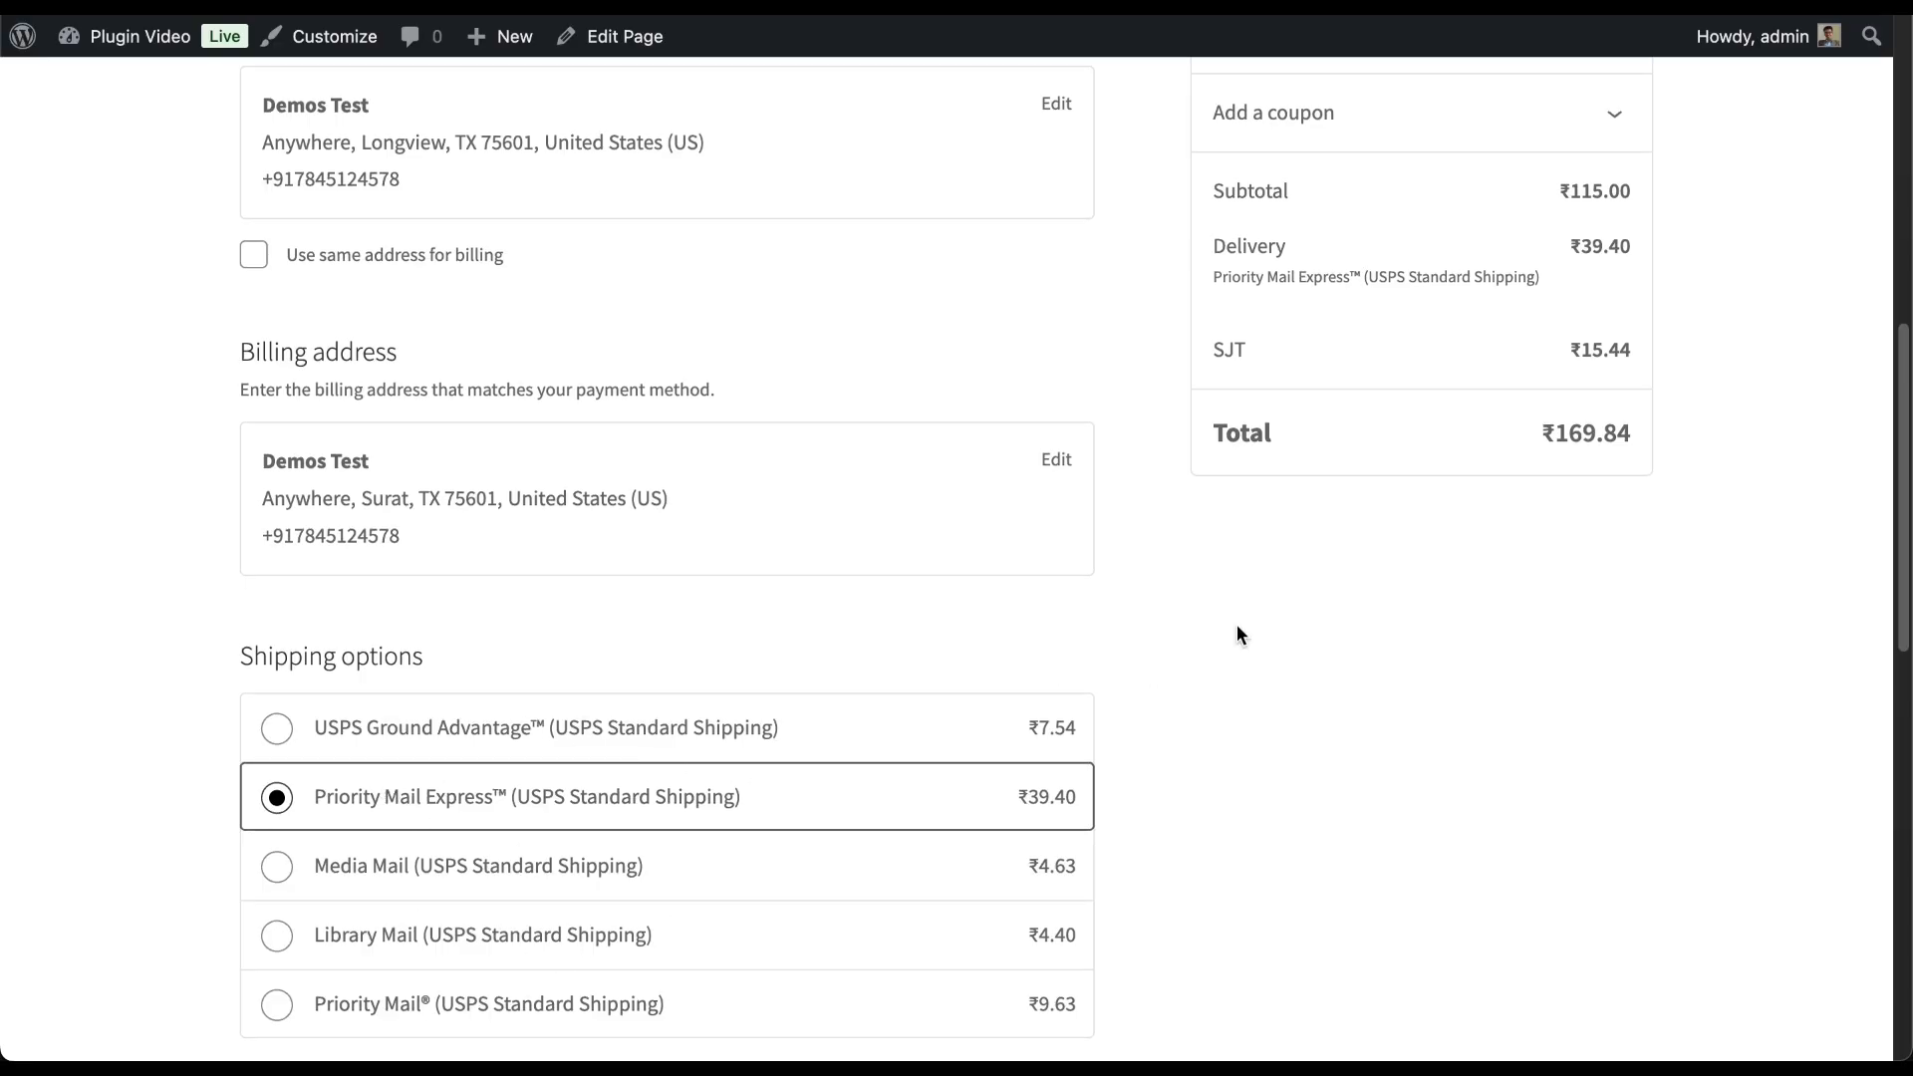
pyautogui.moveTo(1221, 278); pyautogui.dragTo(1525, 279)
pyautogui.click(1383, 638)
pyautogui.scroll(-5, 1377, 643)
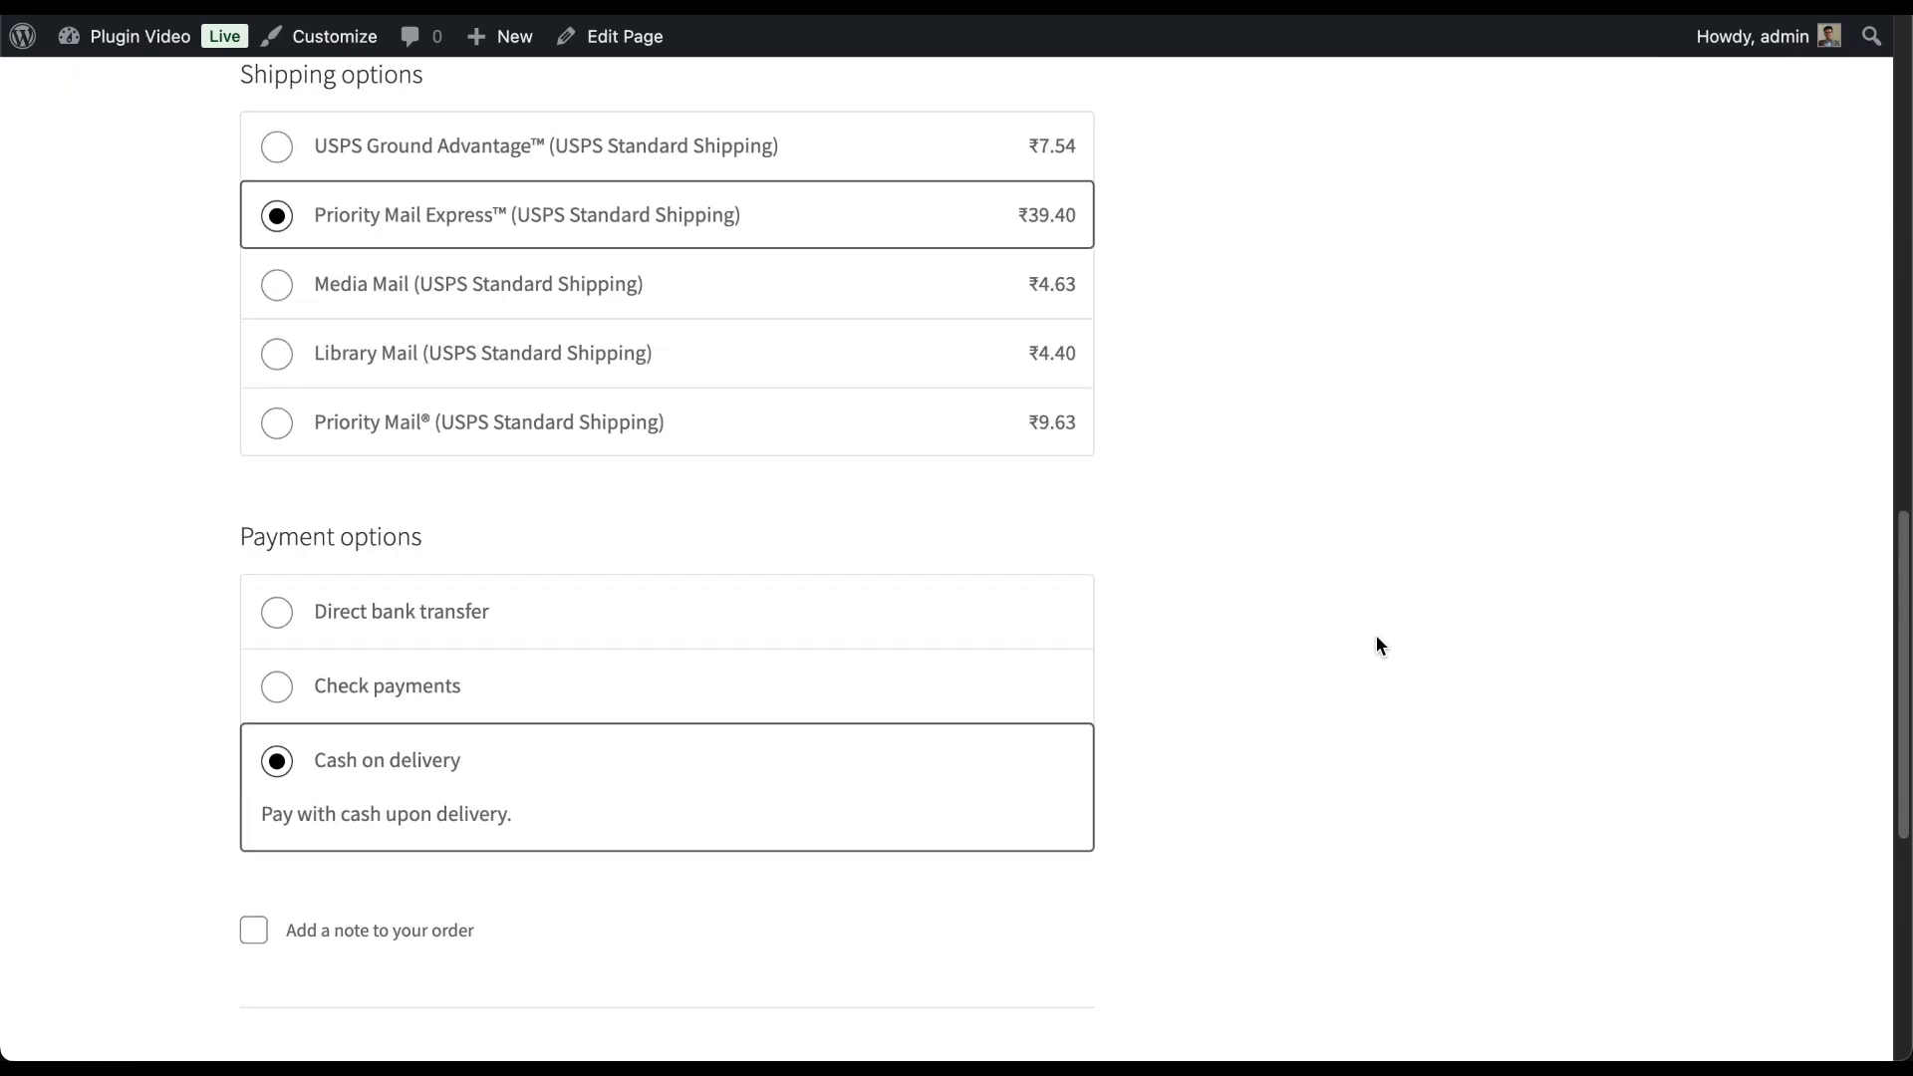
pyautogui.scroll(-1, 1377, 645)
pyautogui.scroll(-2, 1377, 640)
pyautogui.click(880, 1012)
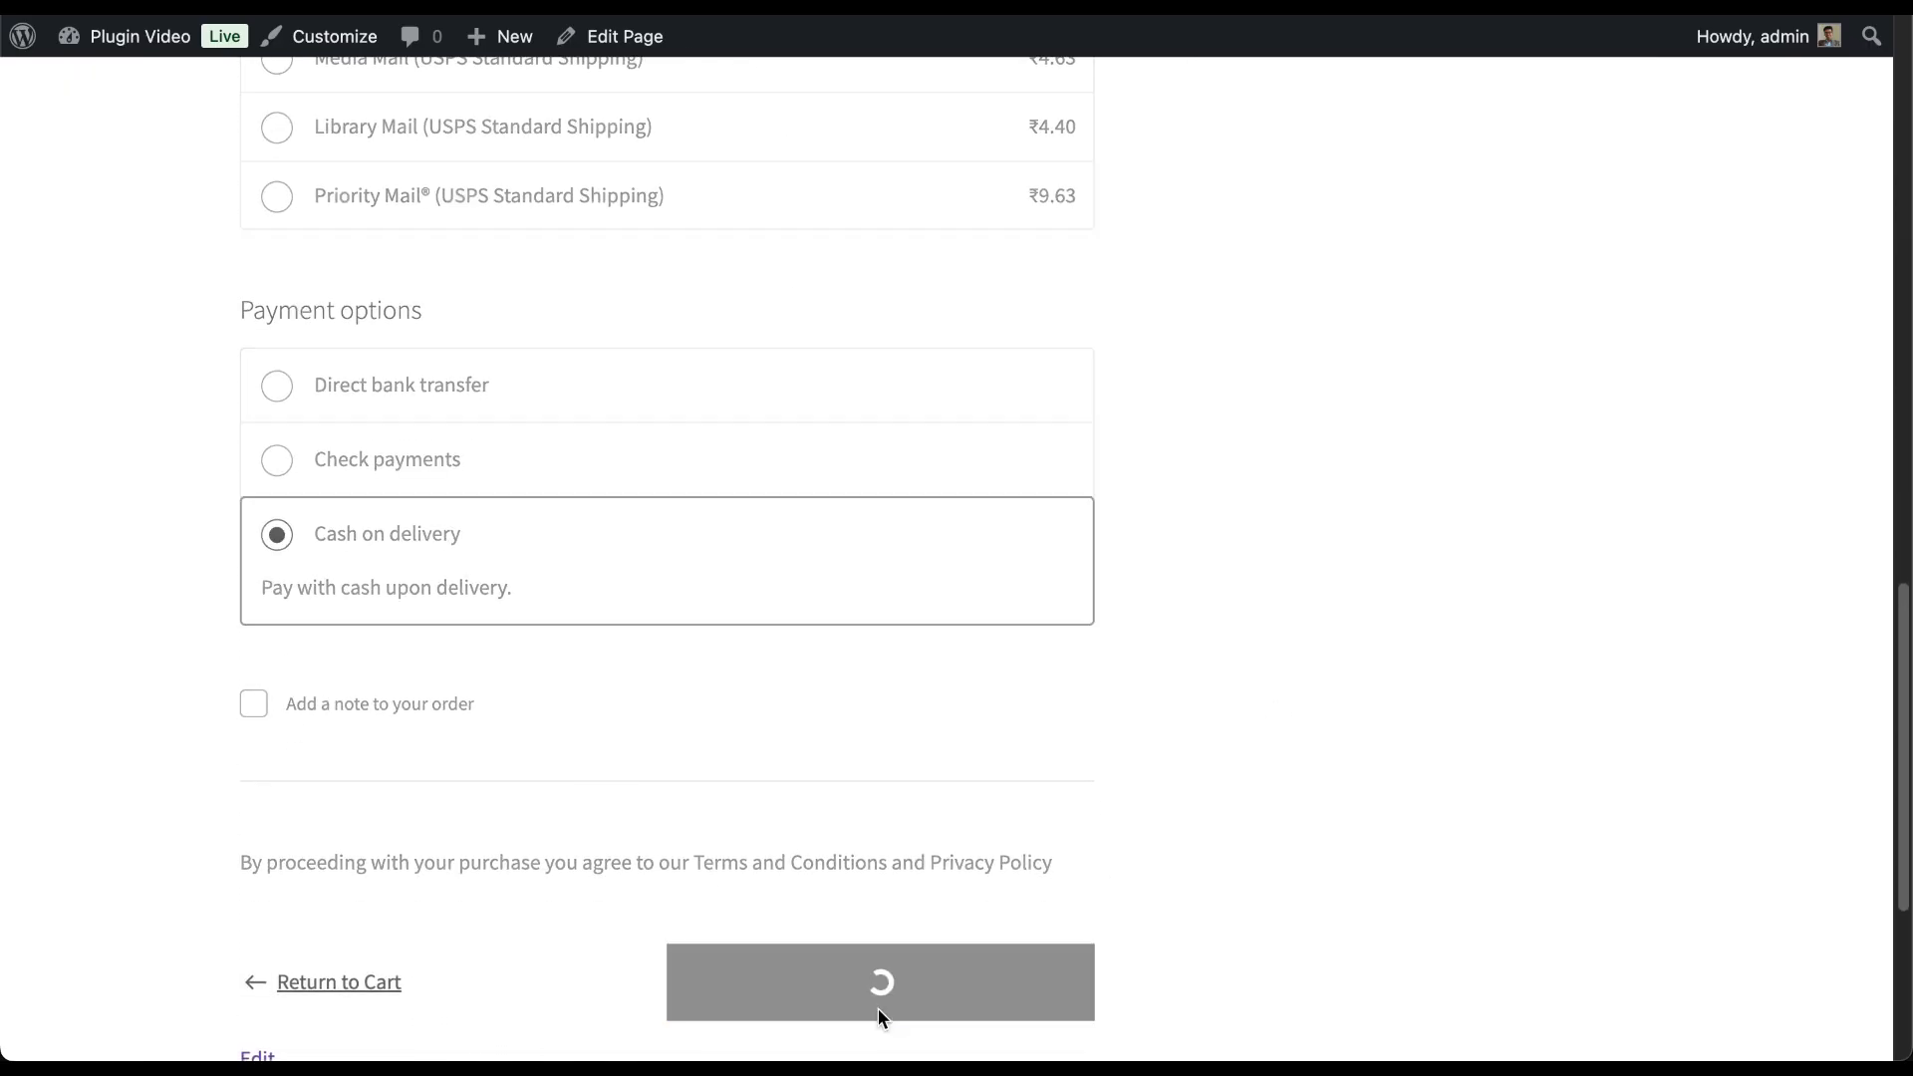
# - Examine the order confirmation, including the shipping line in the order details and the billing and shipping addresses
pyautogui.scroll(-4, 988, 733)
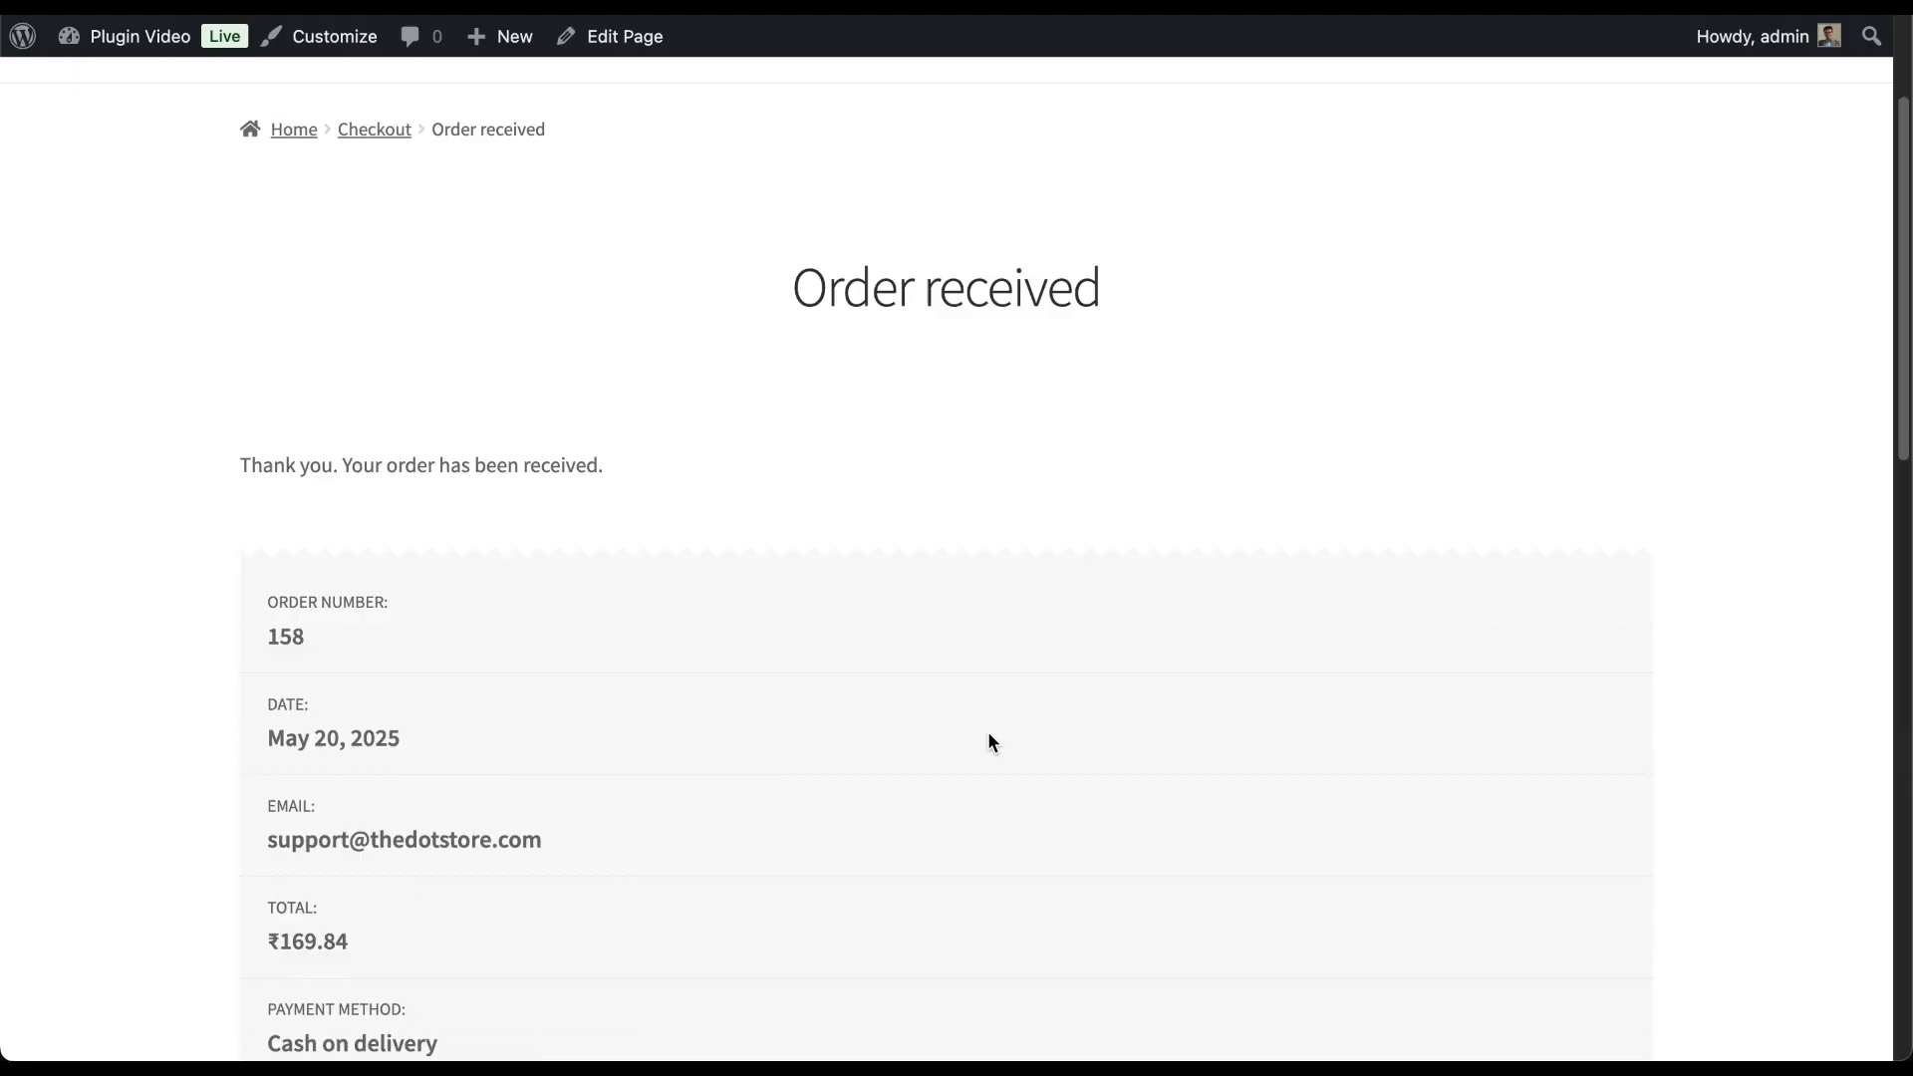
pyautogui.scroll(-5, 989, 742)
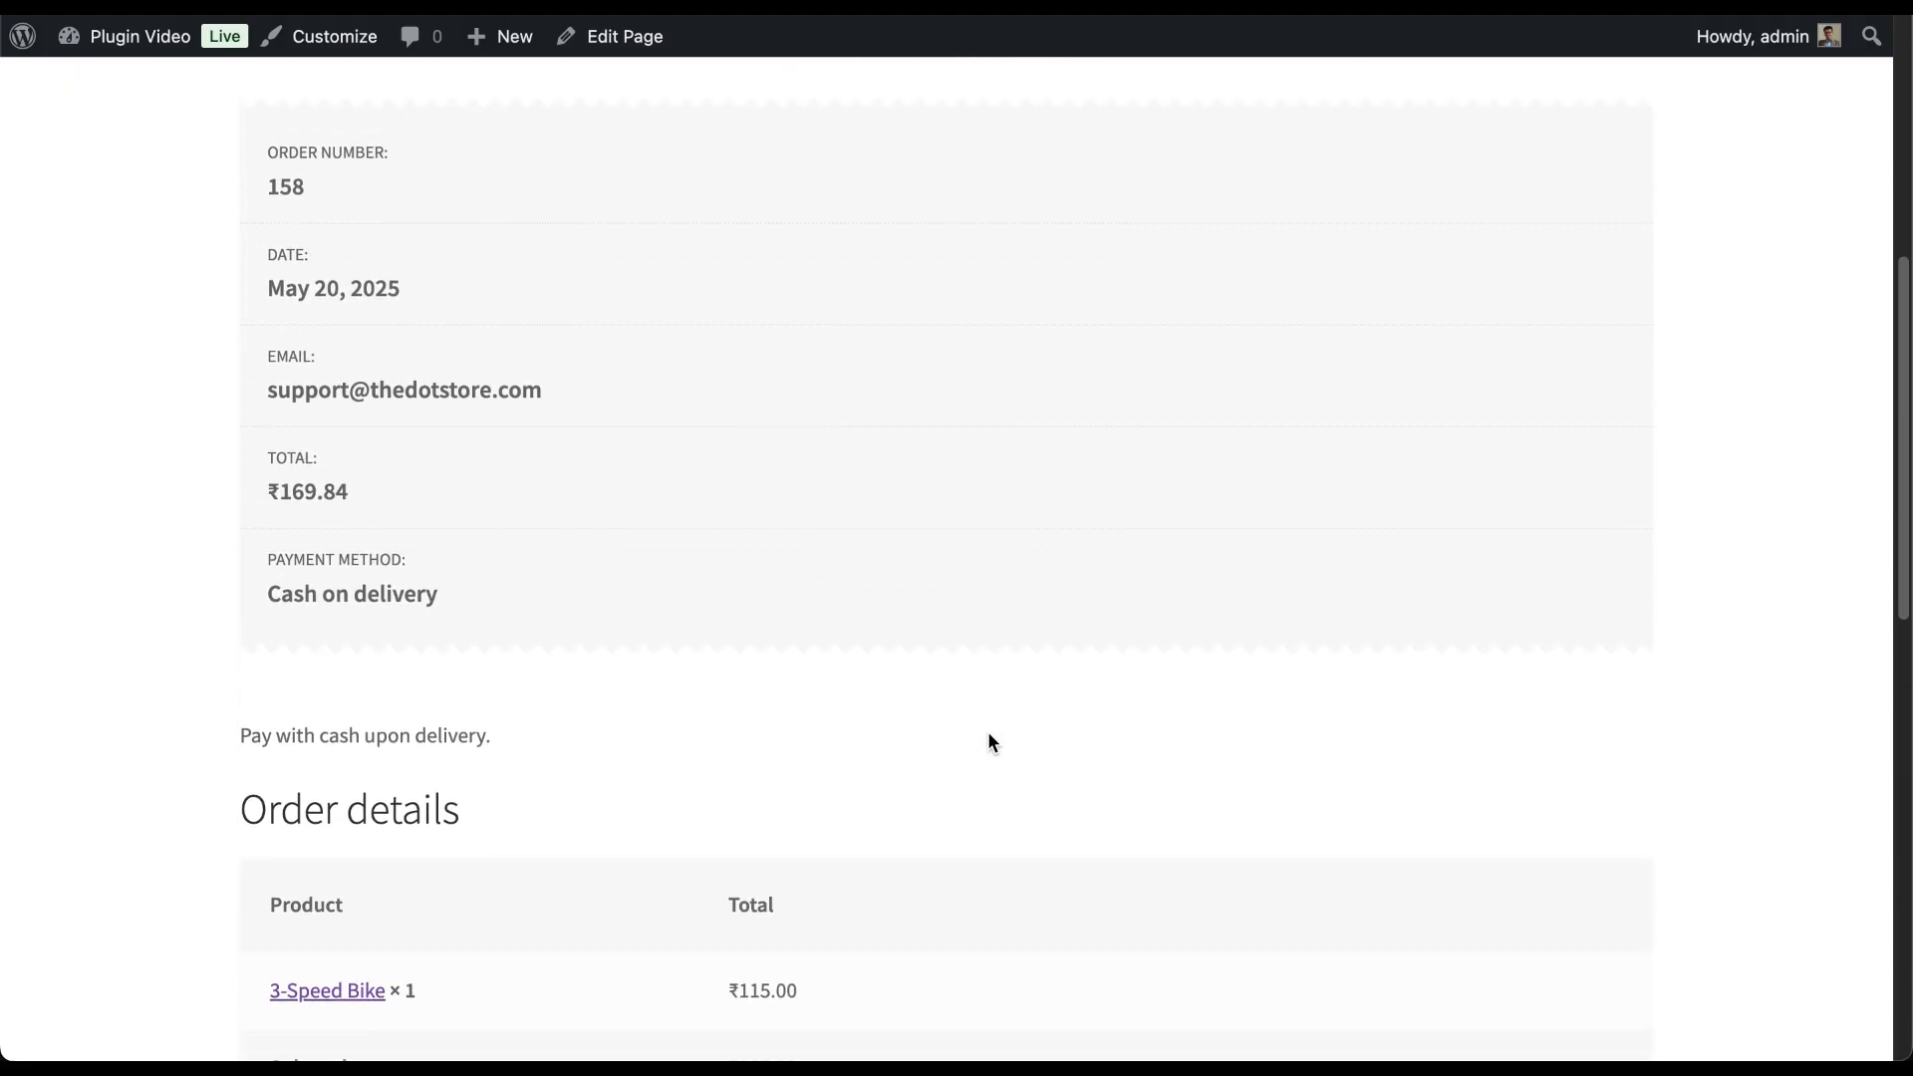
pyautogui.scroll(-3, 990, 736)
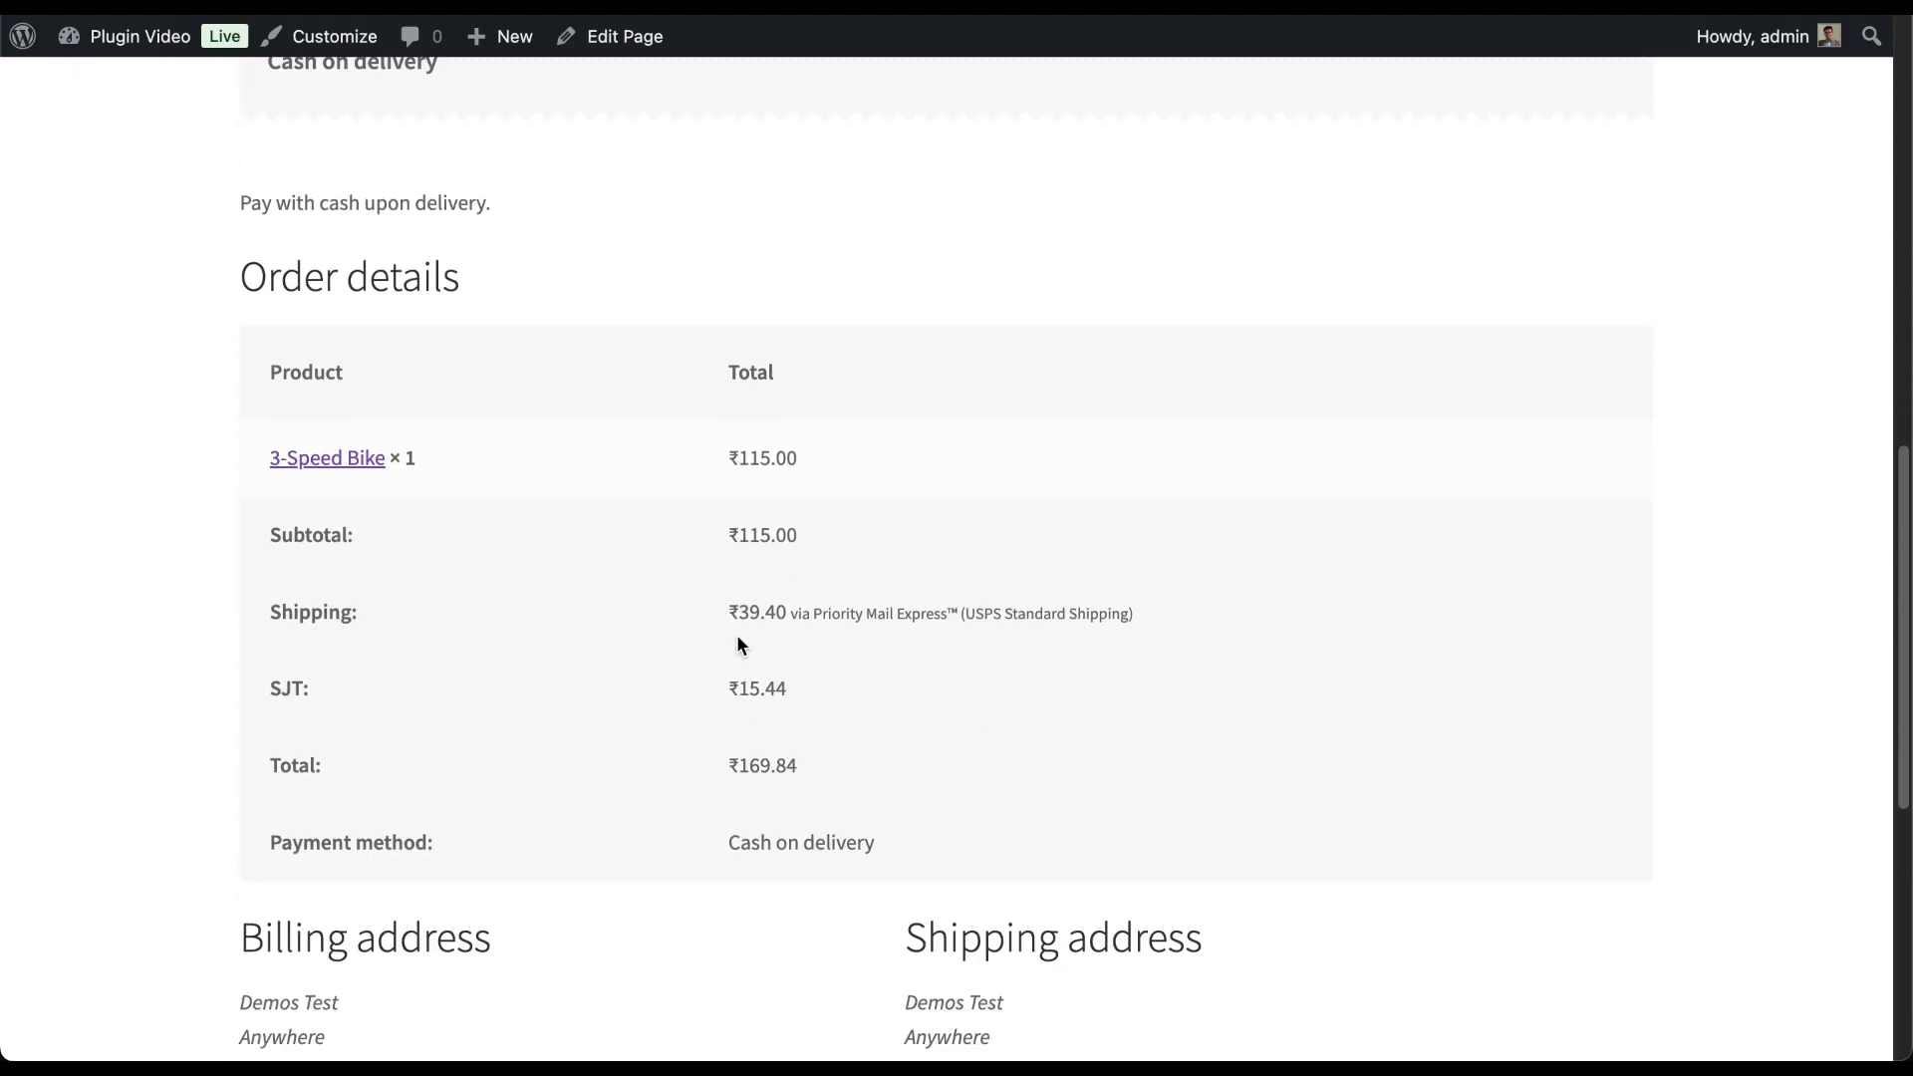
pyautogui.moveTo(728, 612); pyautogui.dragTo(1120, 611)
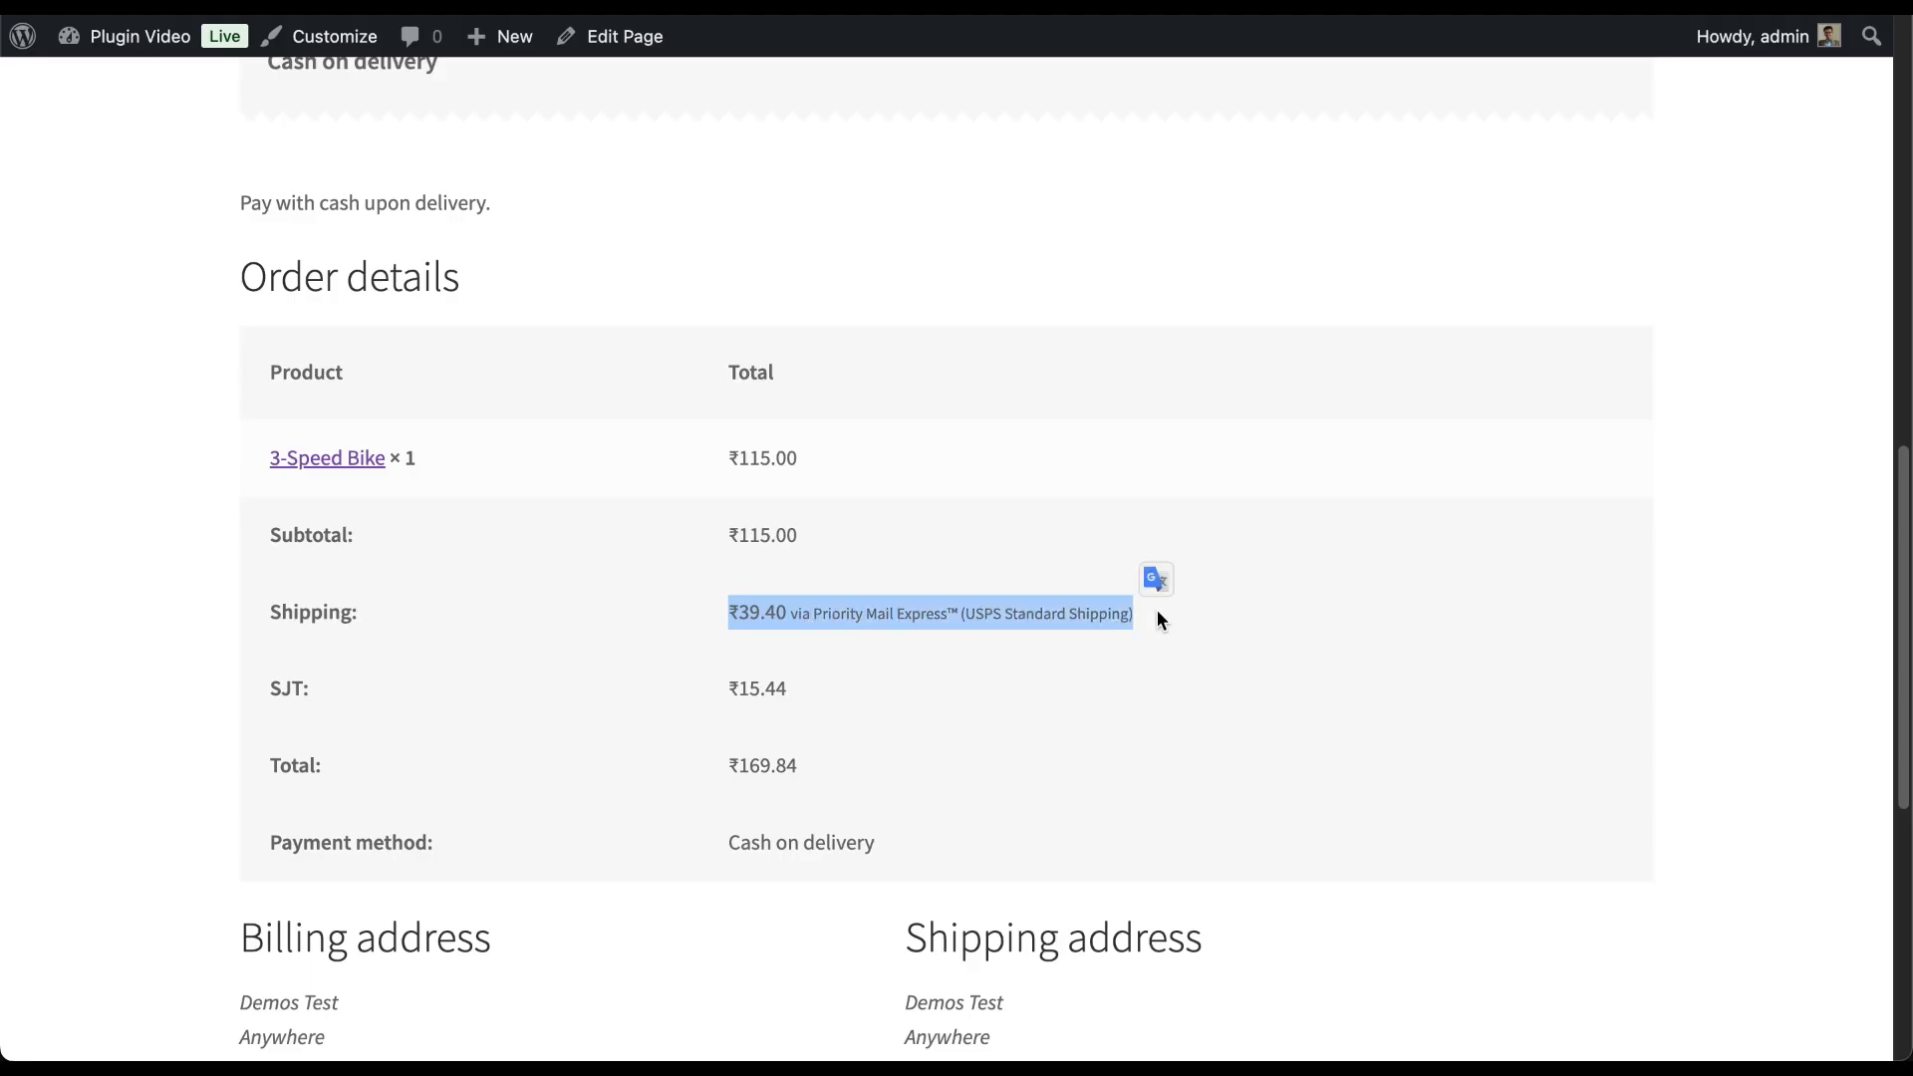
pyautogui.click(1182, 598)
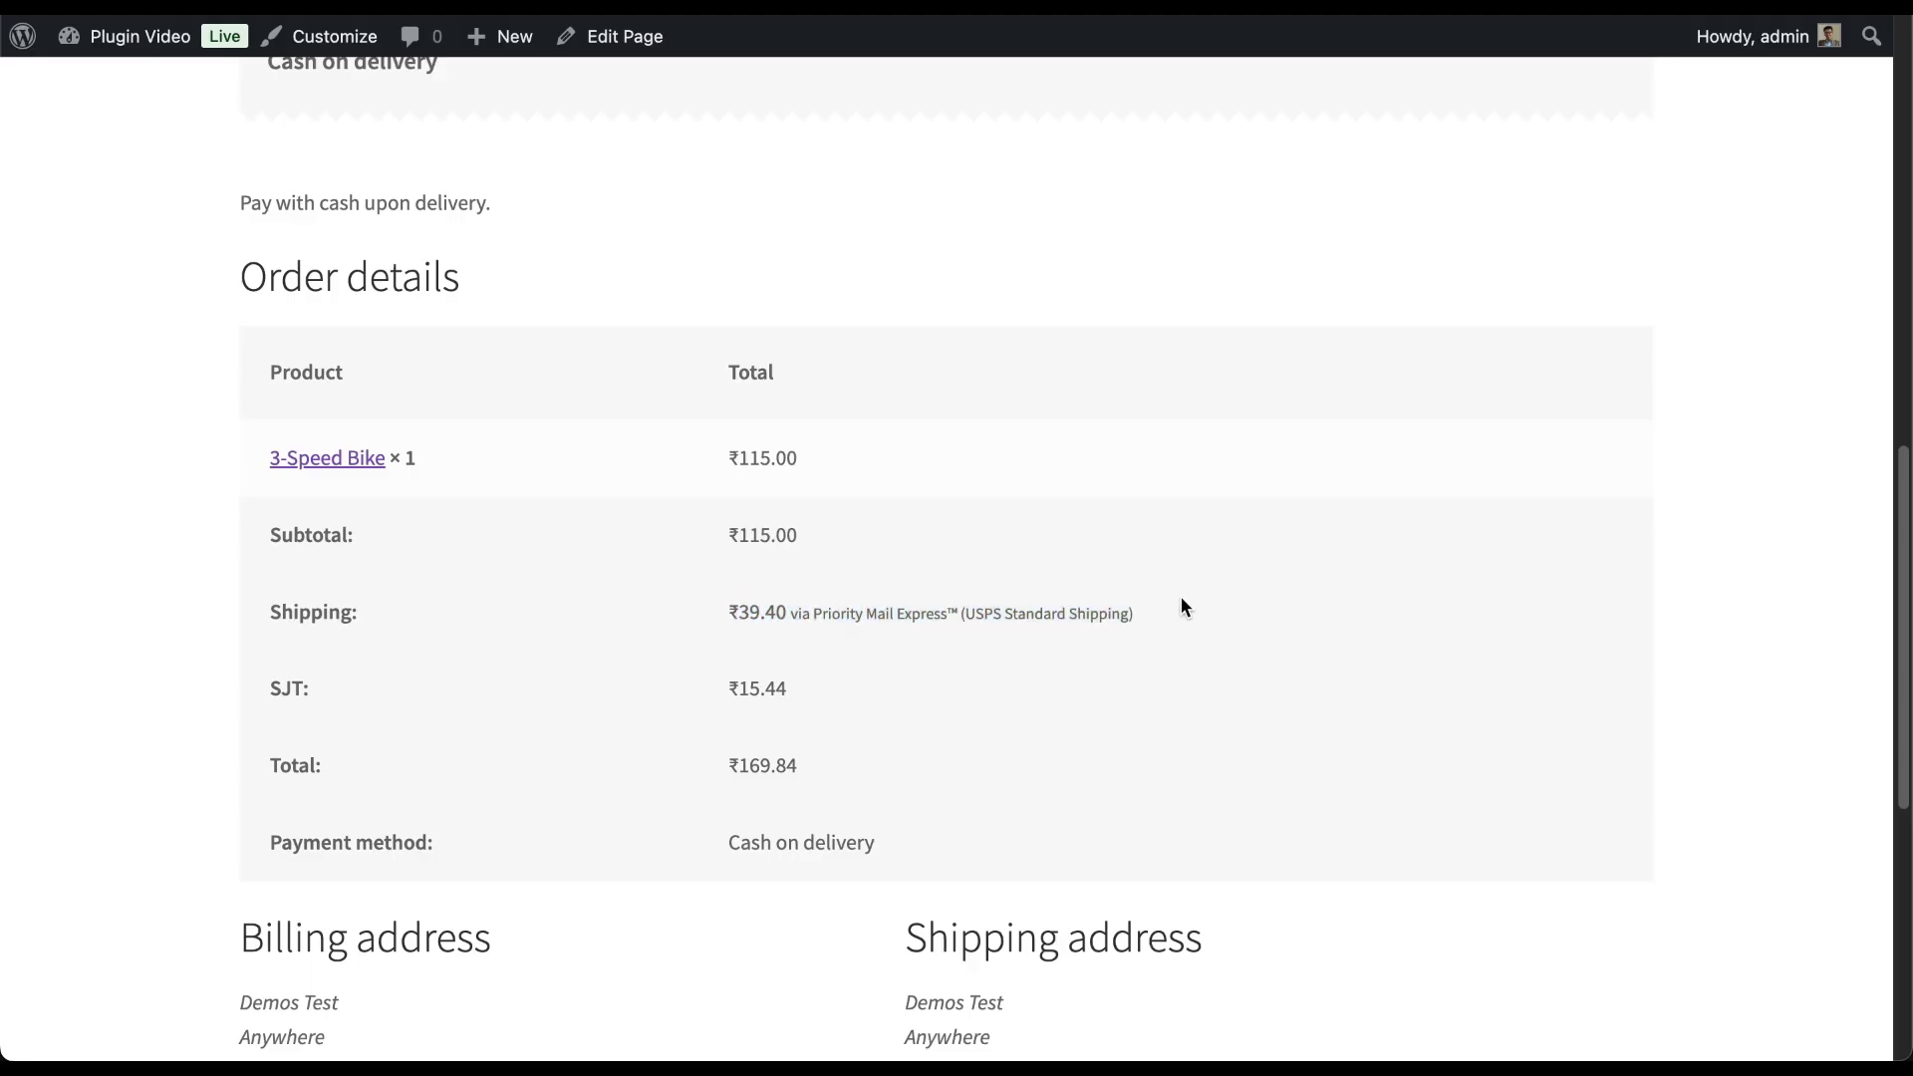
pyautogui.scroll(4, 1181, 598)
pyautogui.scroll(5, 1181, 597)
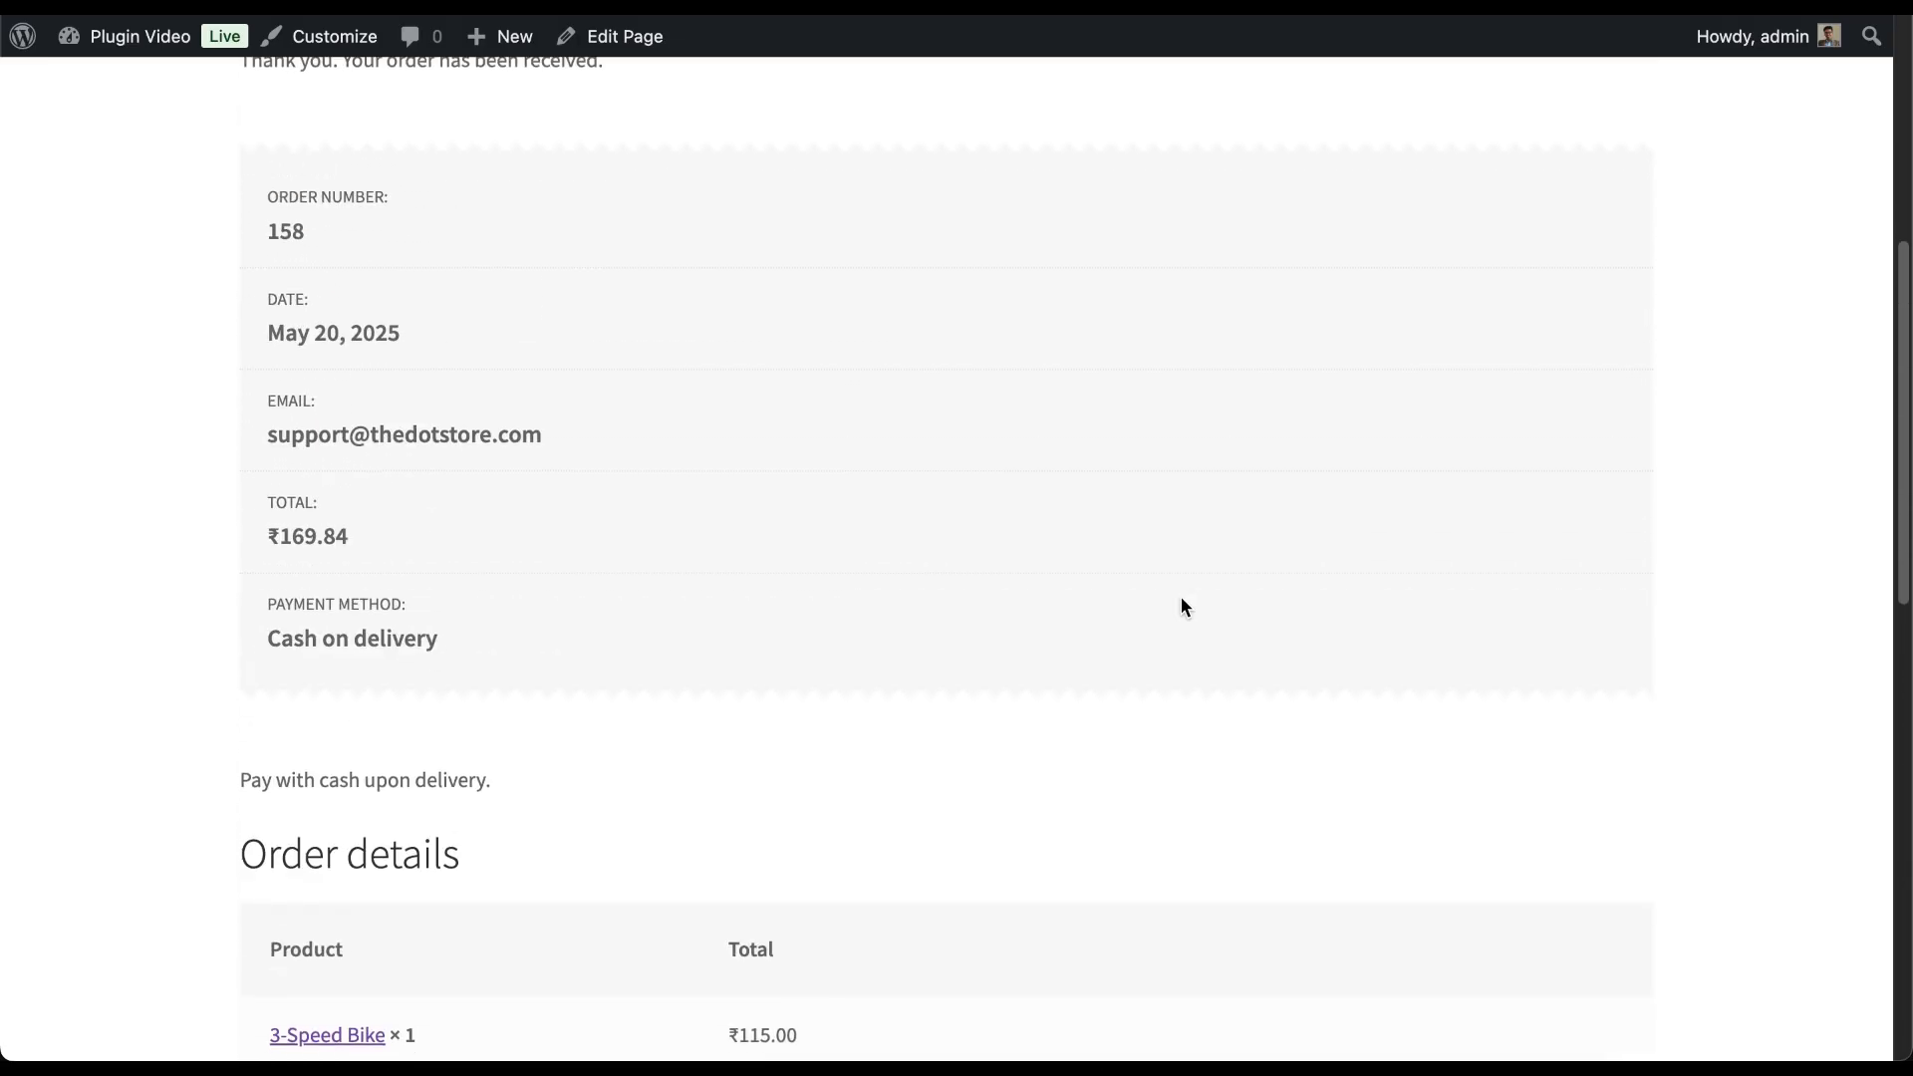
pyautogui.scroll(-11, 1182, 598)
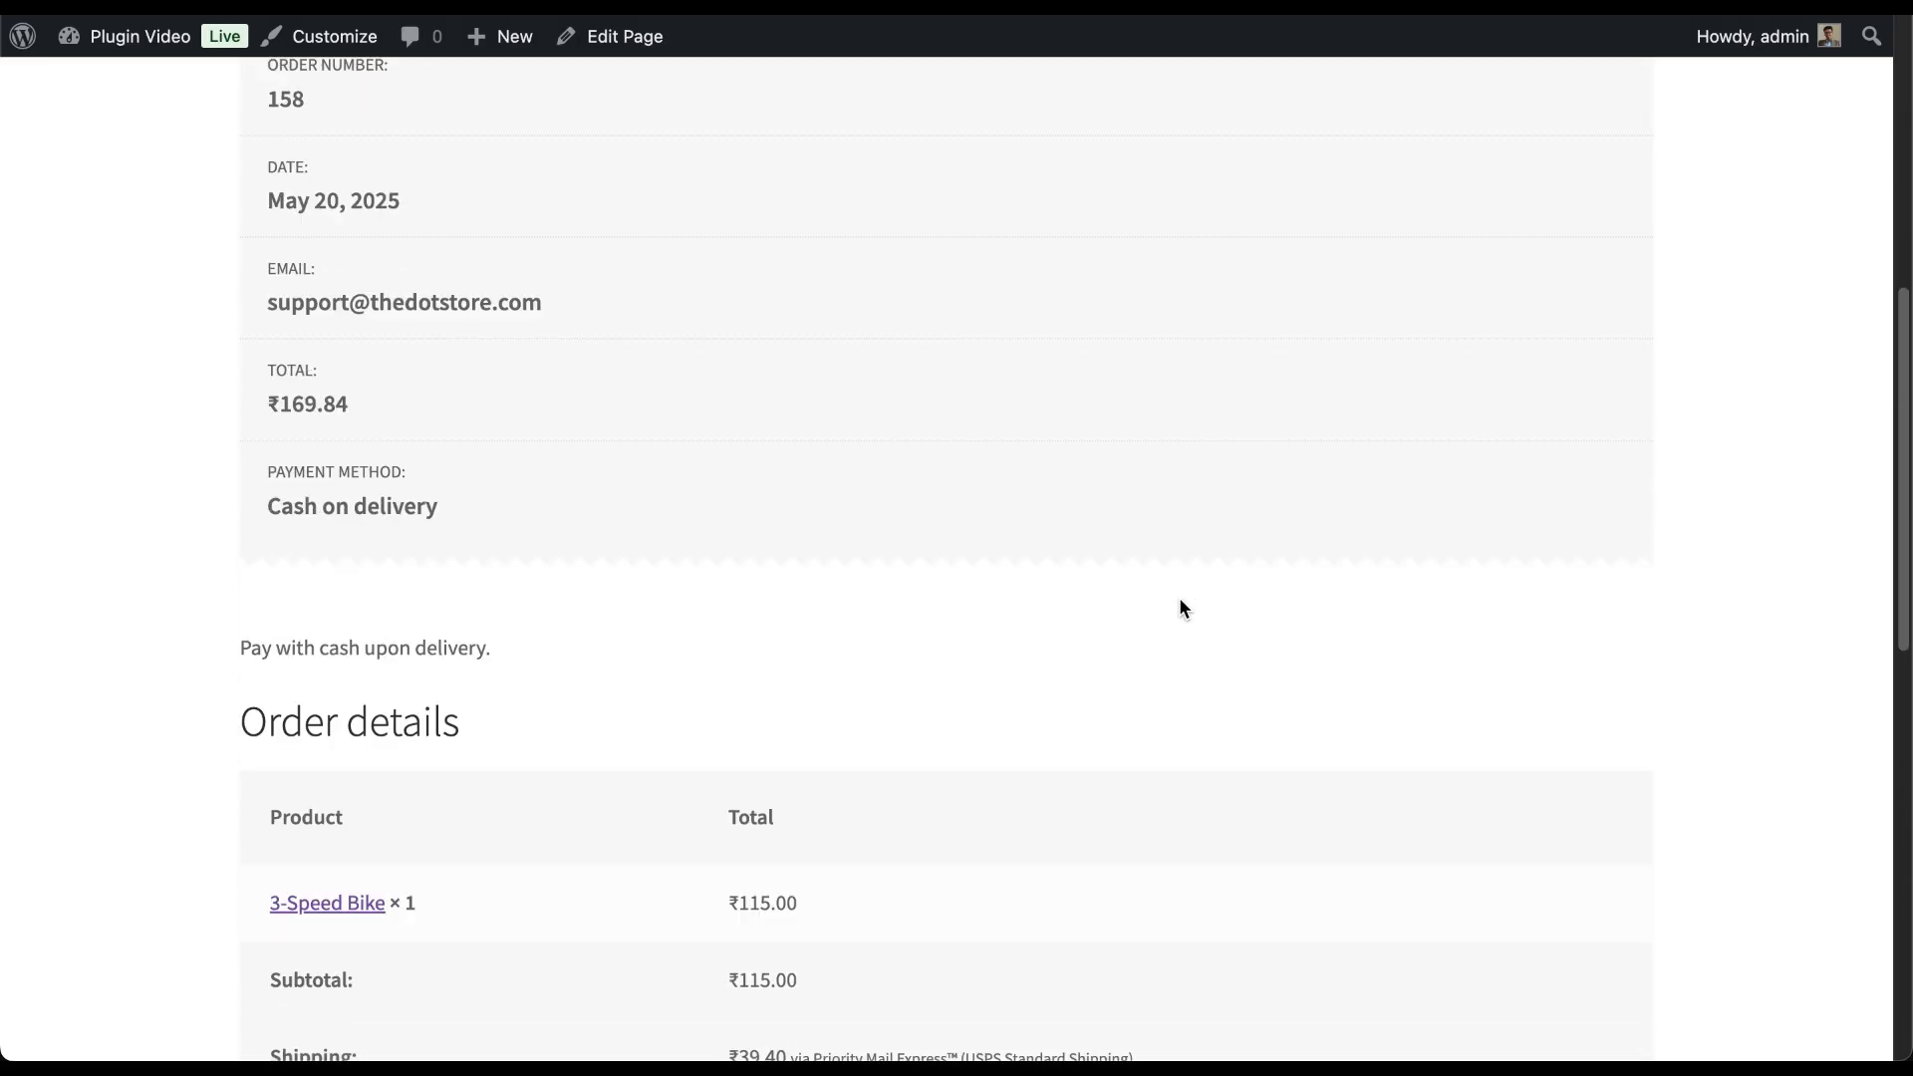
pyautogui.scroll(-5, 1181, 600)
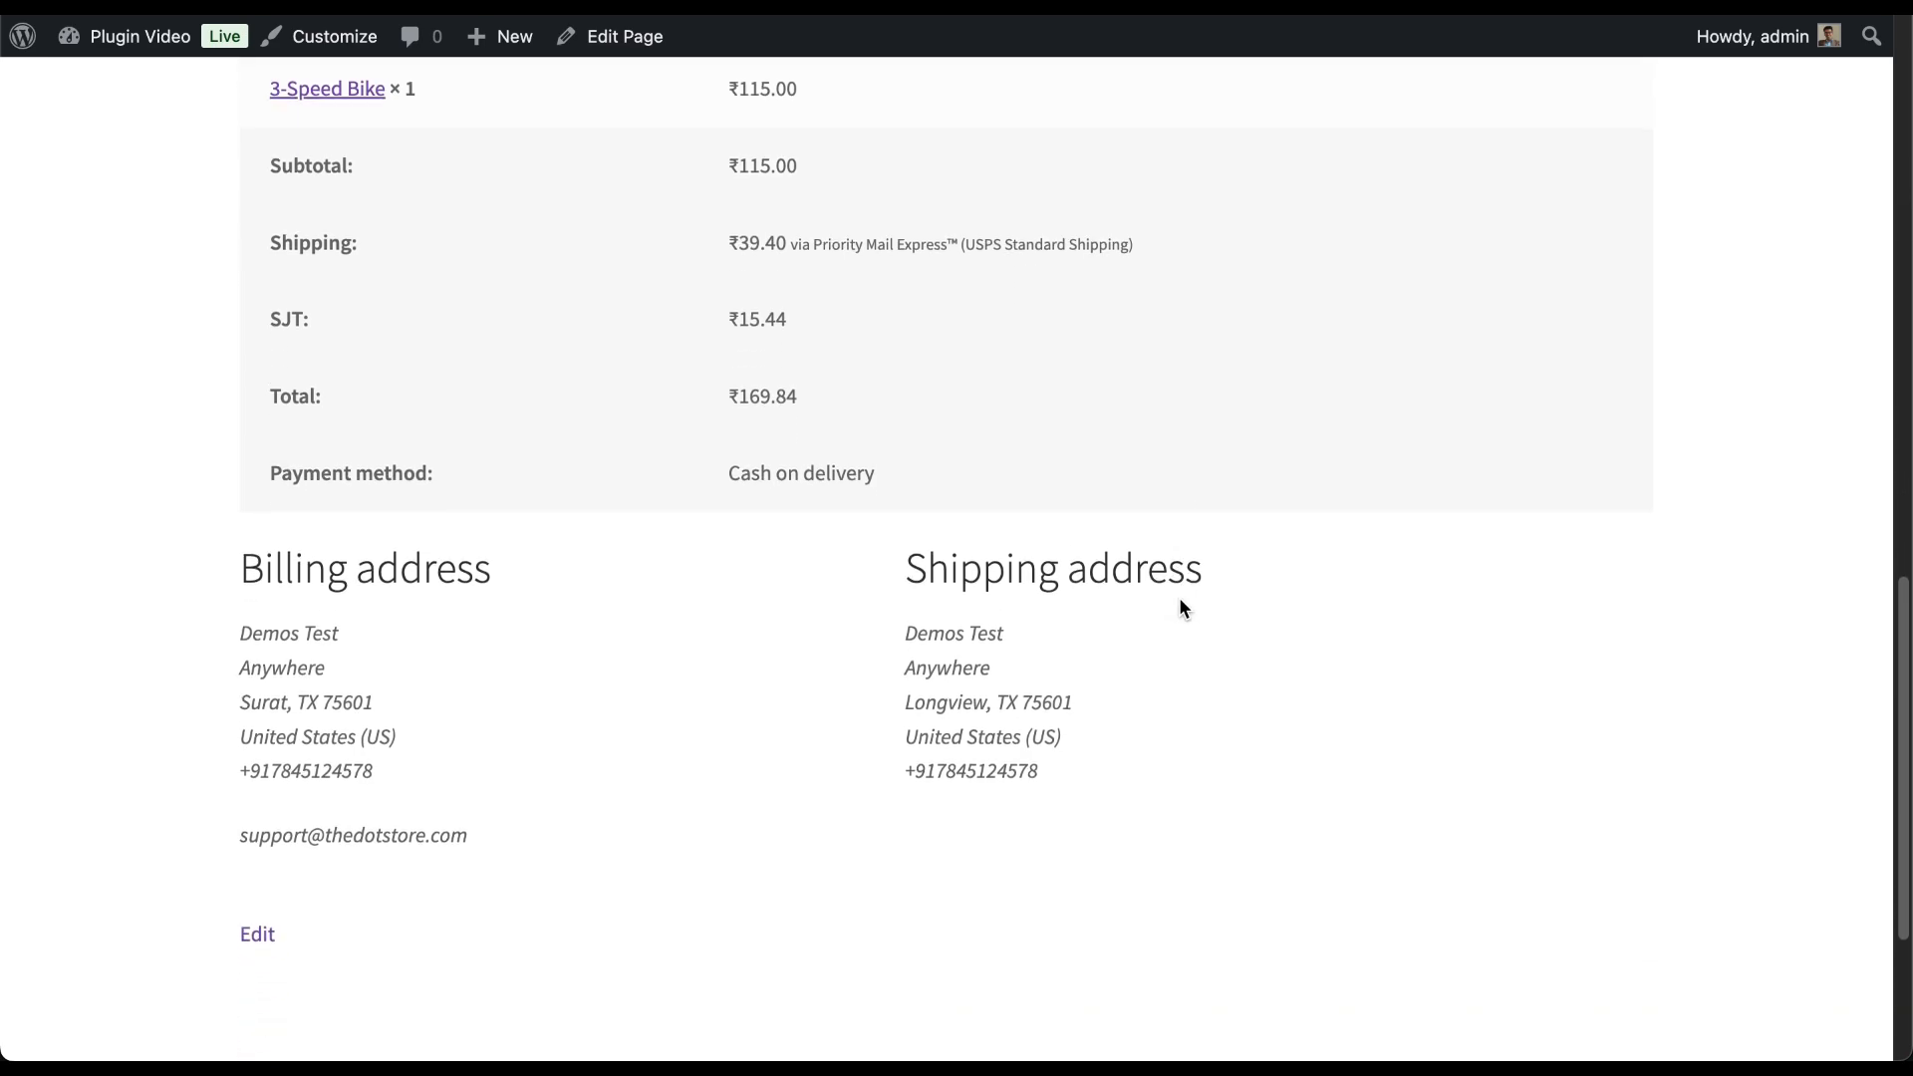
pyautogui.scroll(15, 1181, 603)
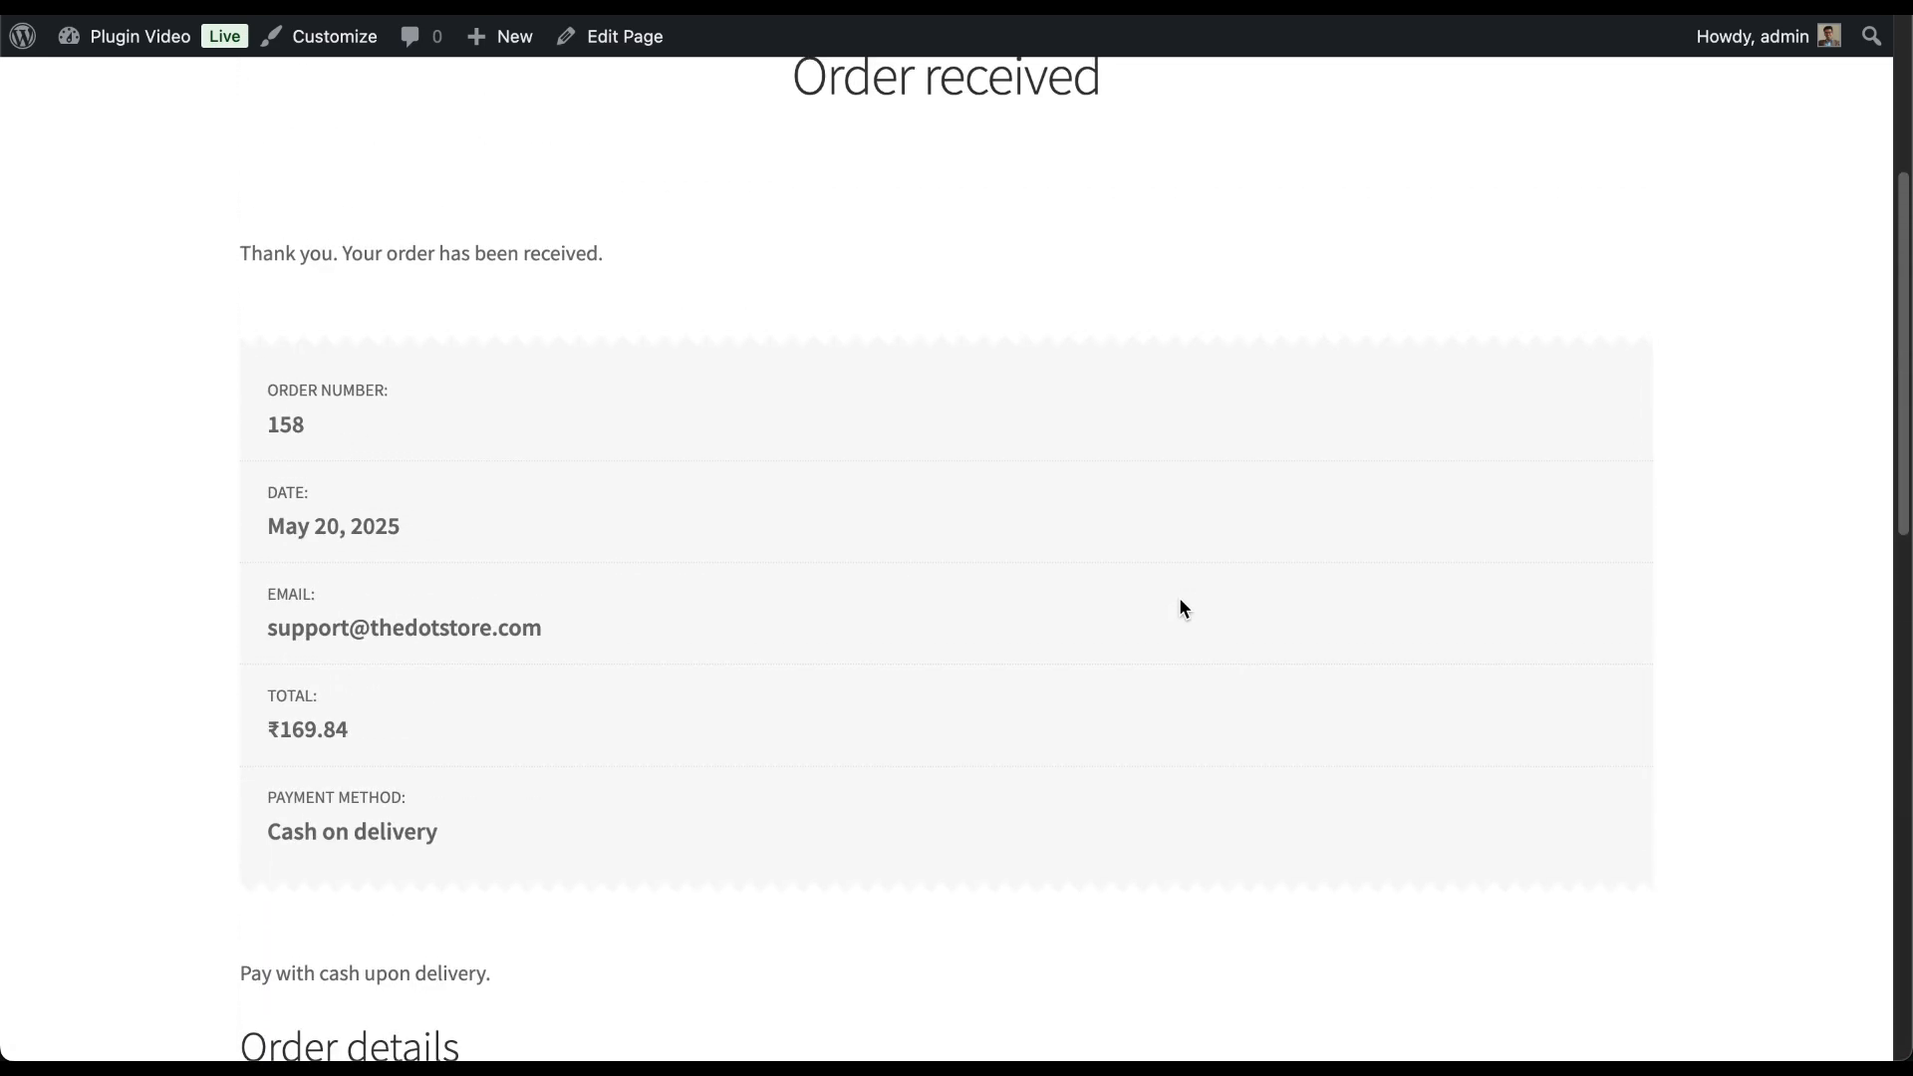
pyautogui.scroll(2, 1180, 608)
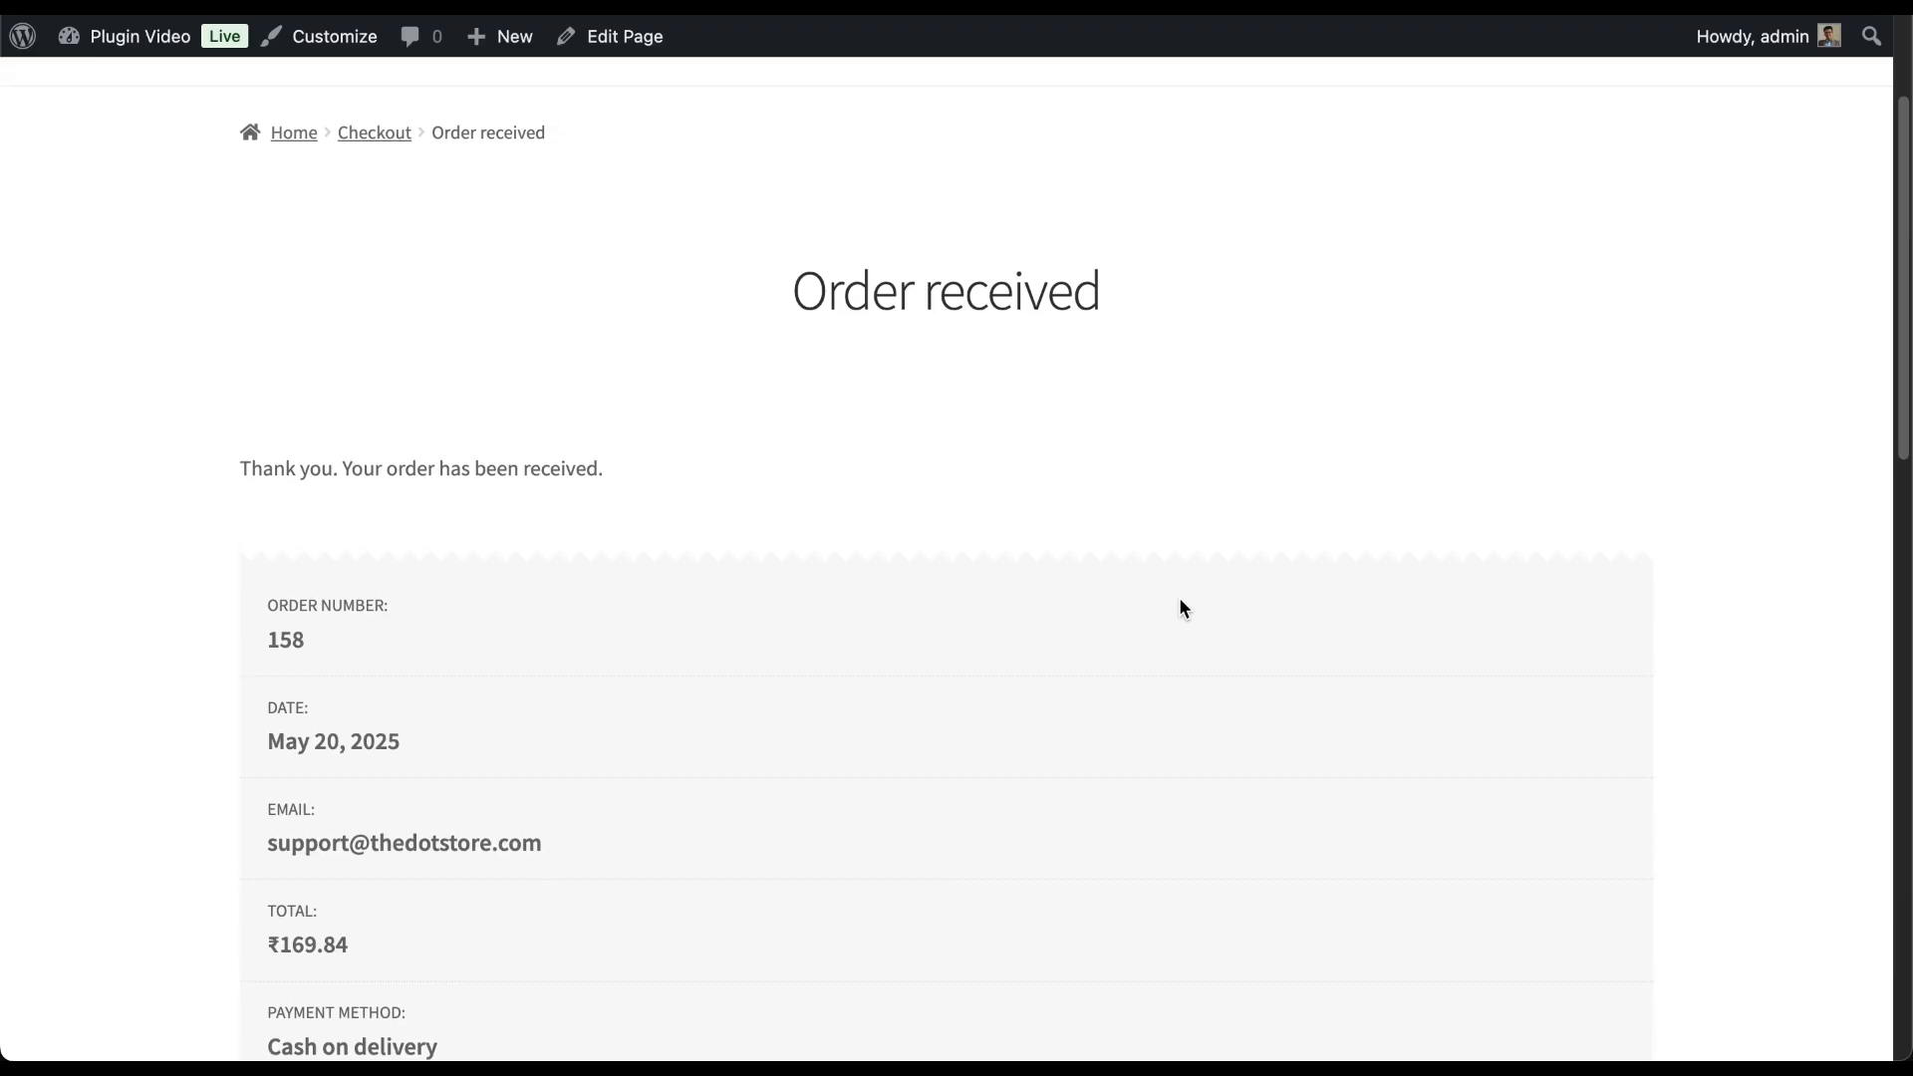